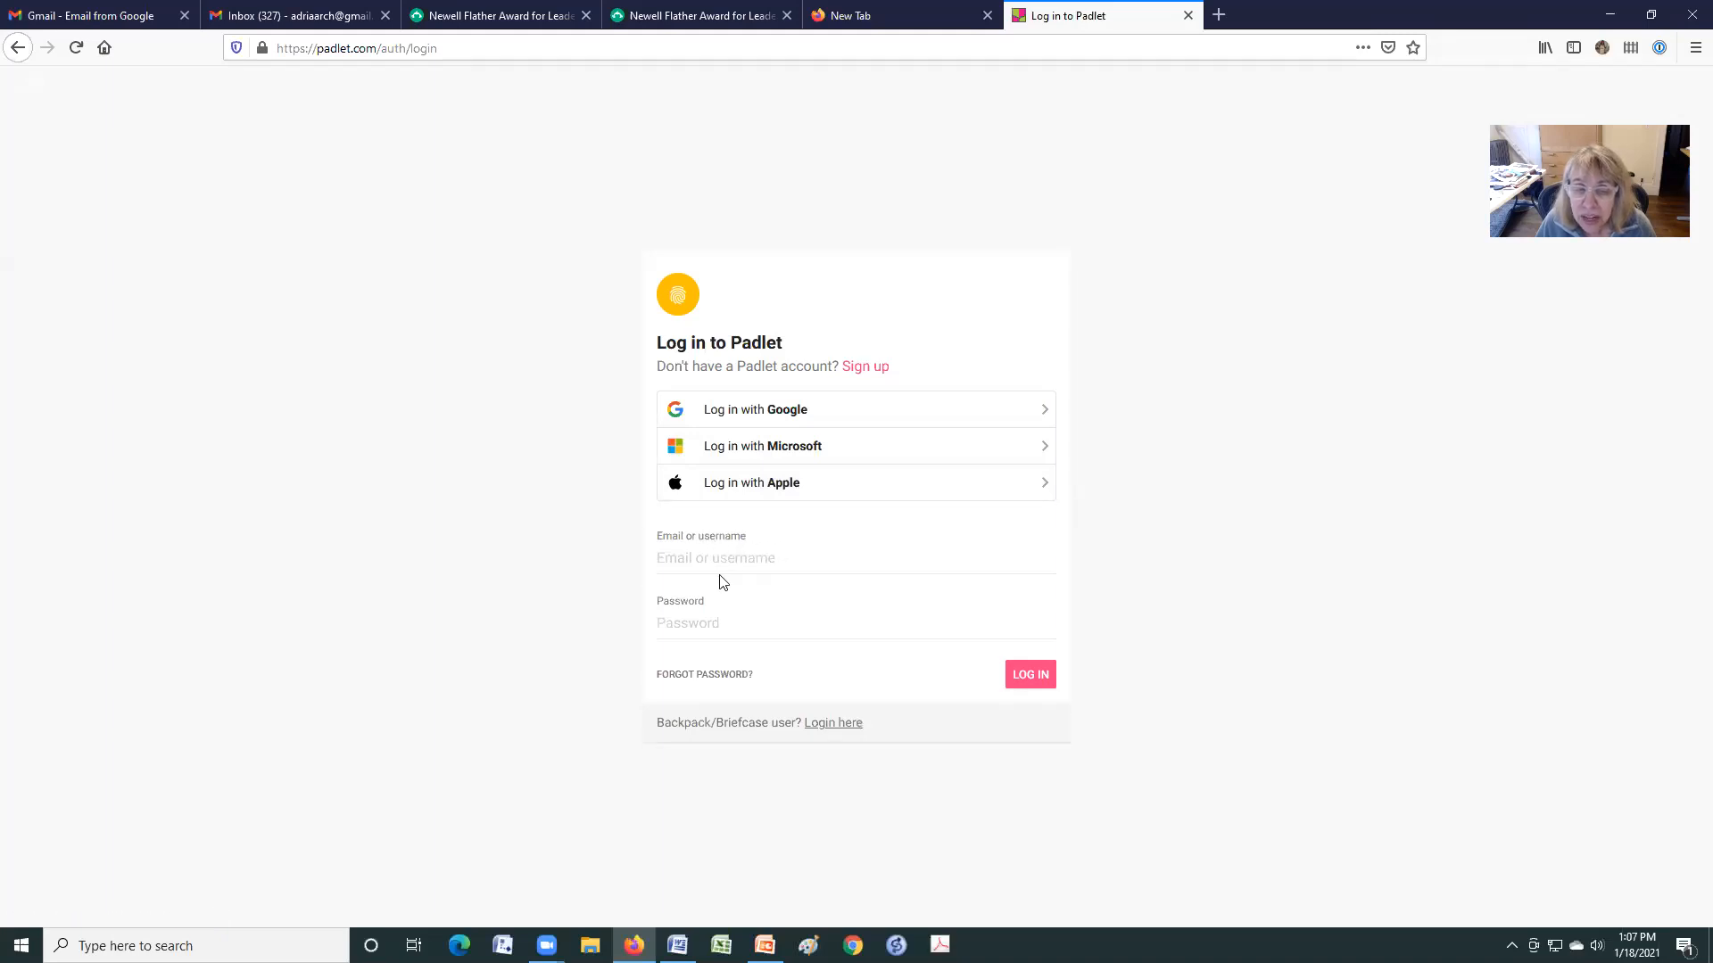
# Step: Log in to Padlet with the existing Google account and create a blank Wall padlet
pyautogui.click(802, 411)
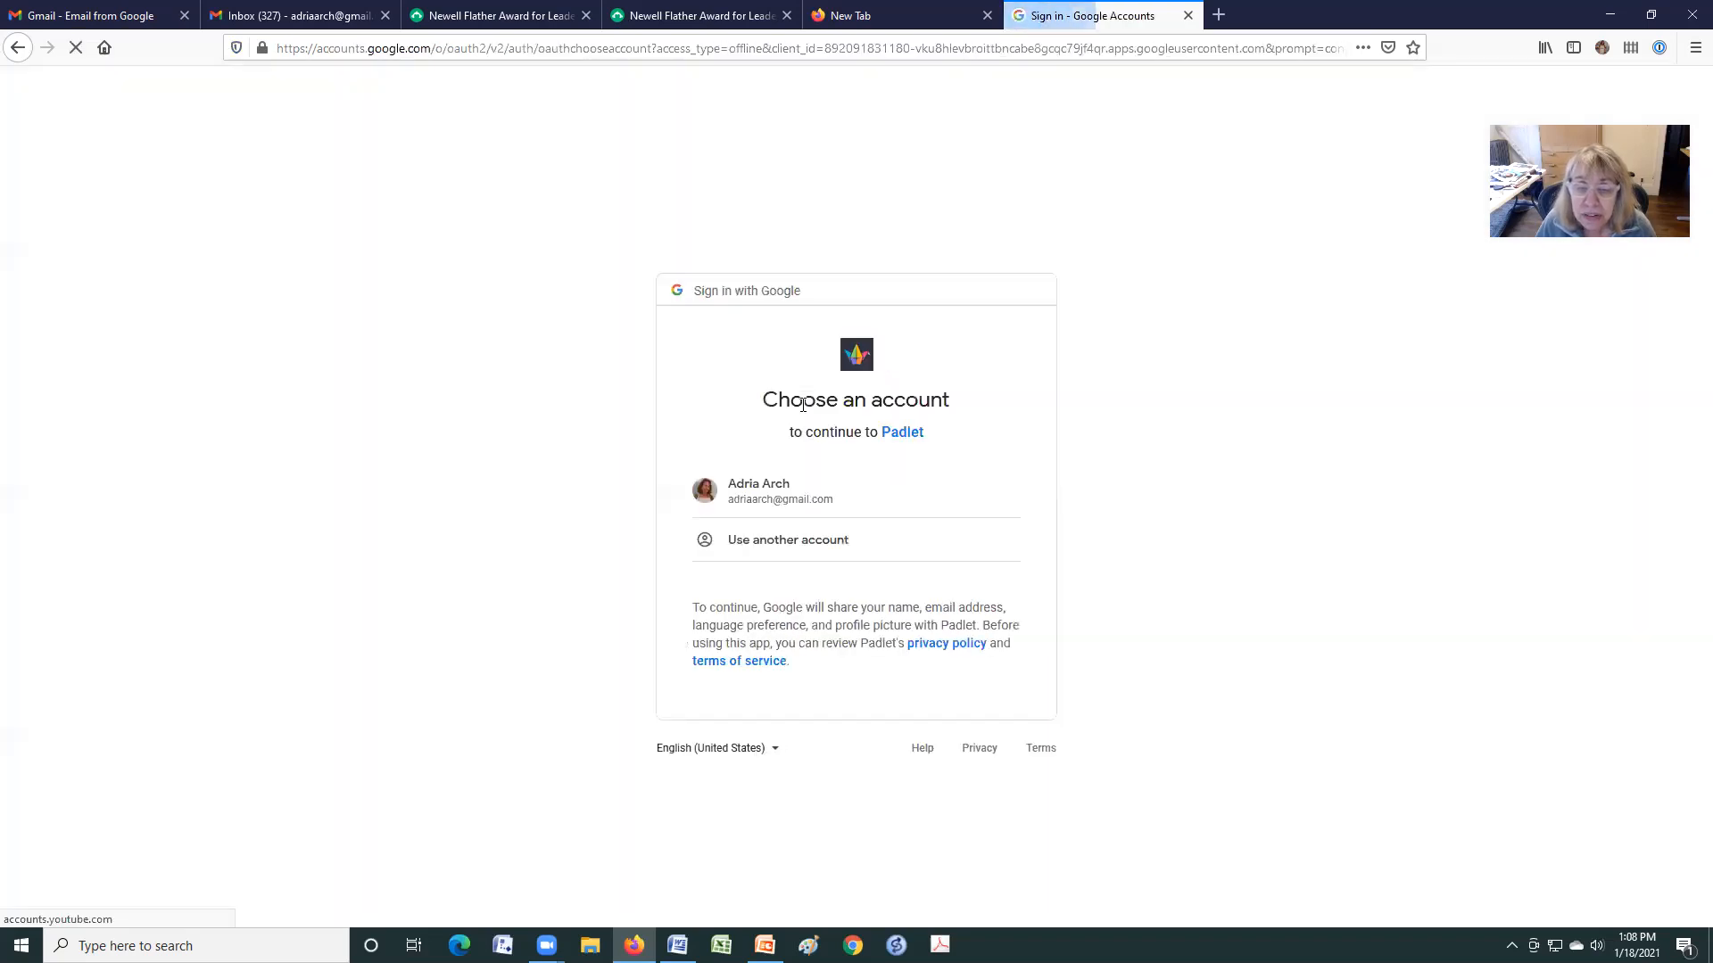
pyautogui.click(822, 502)
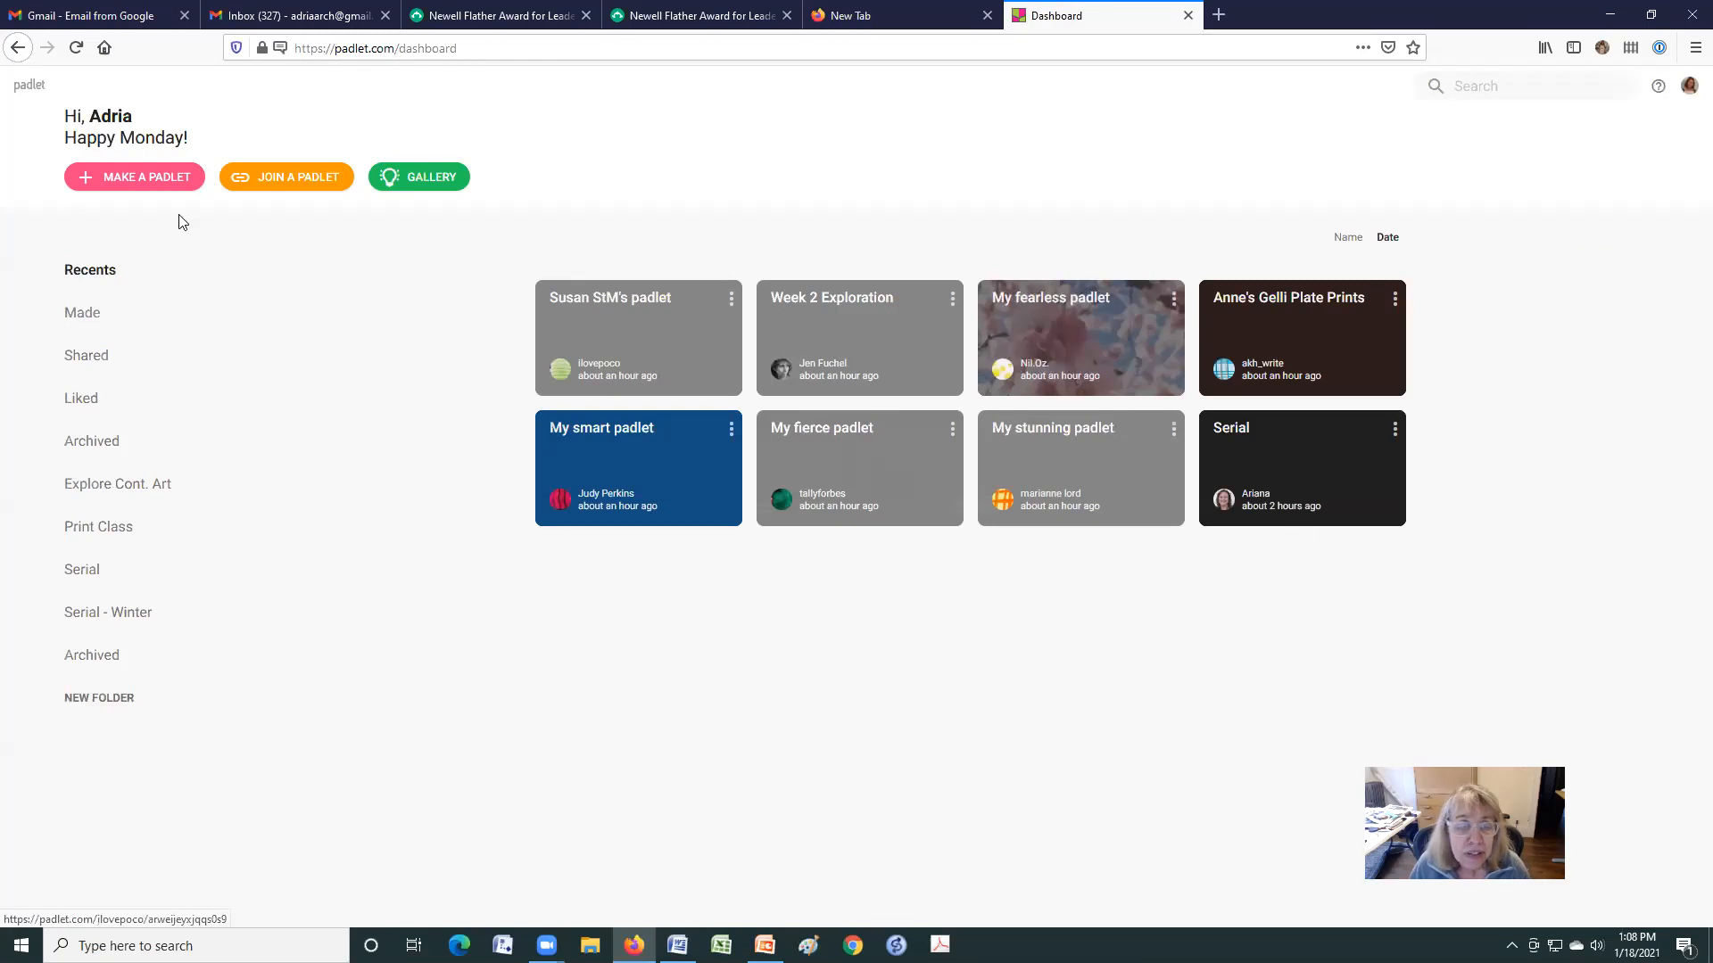
pyautogui.click(132, 181)
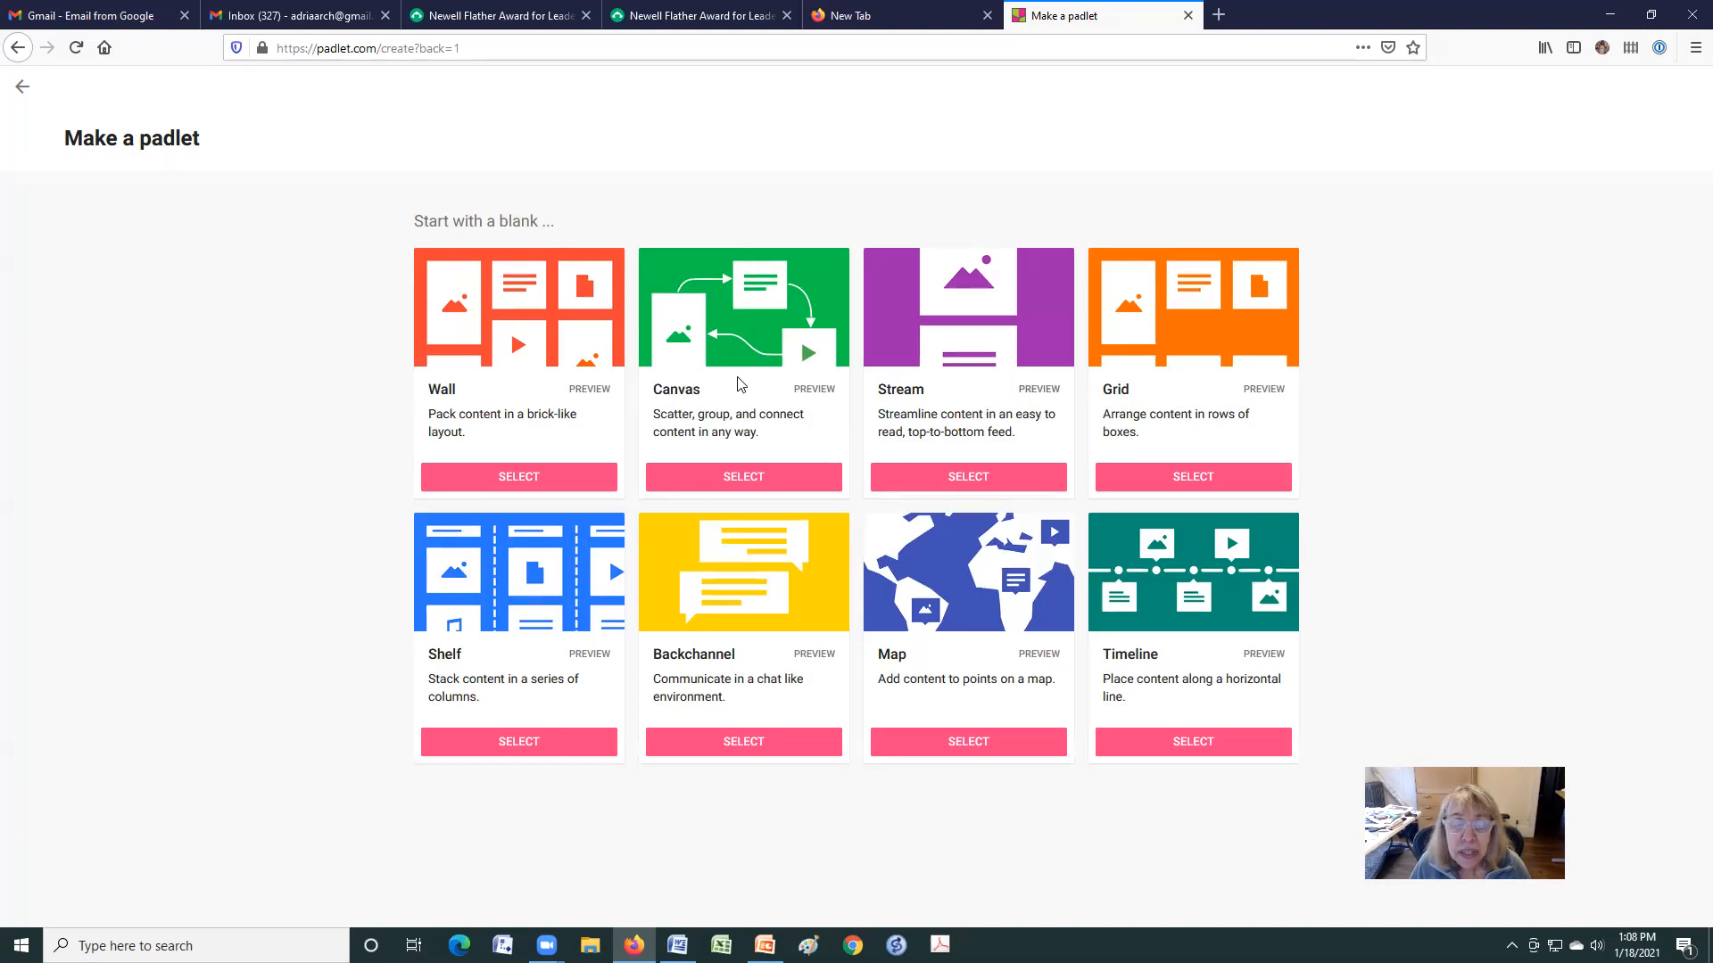
pyautogui.click(500, 476)
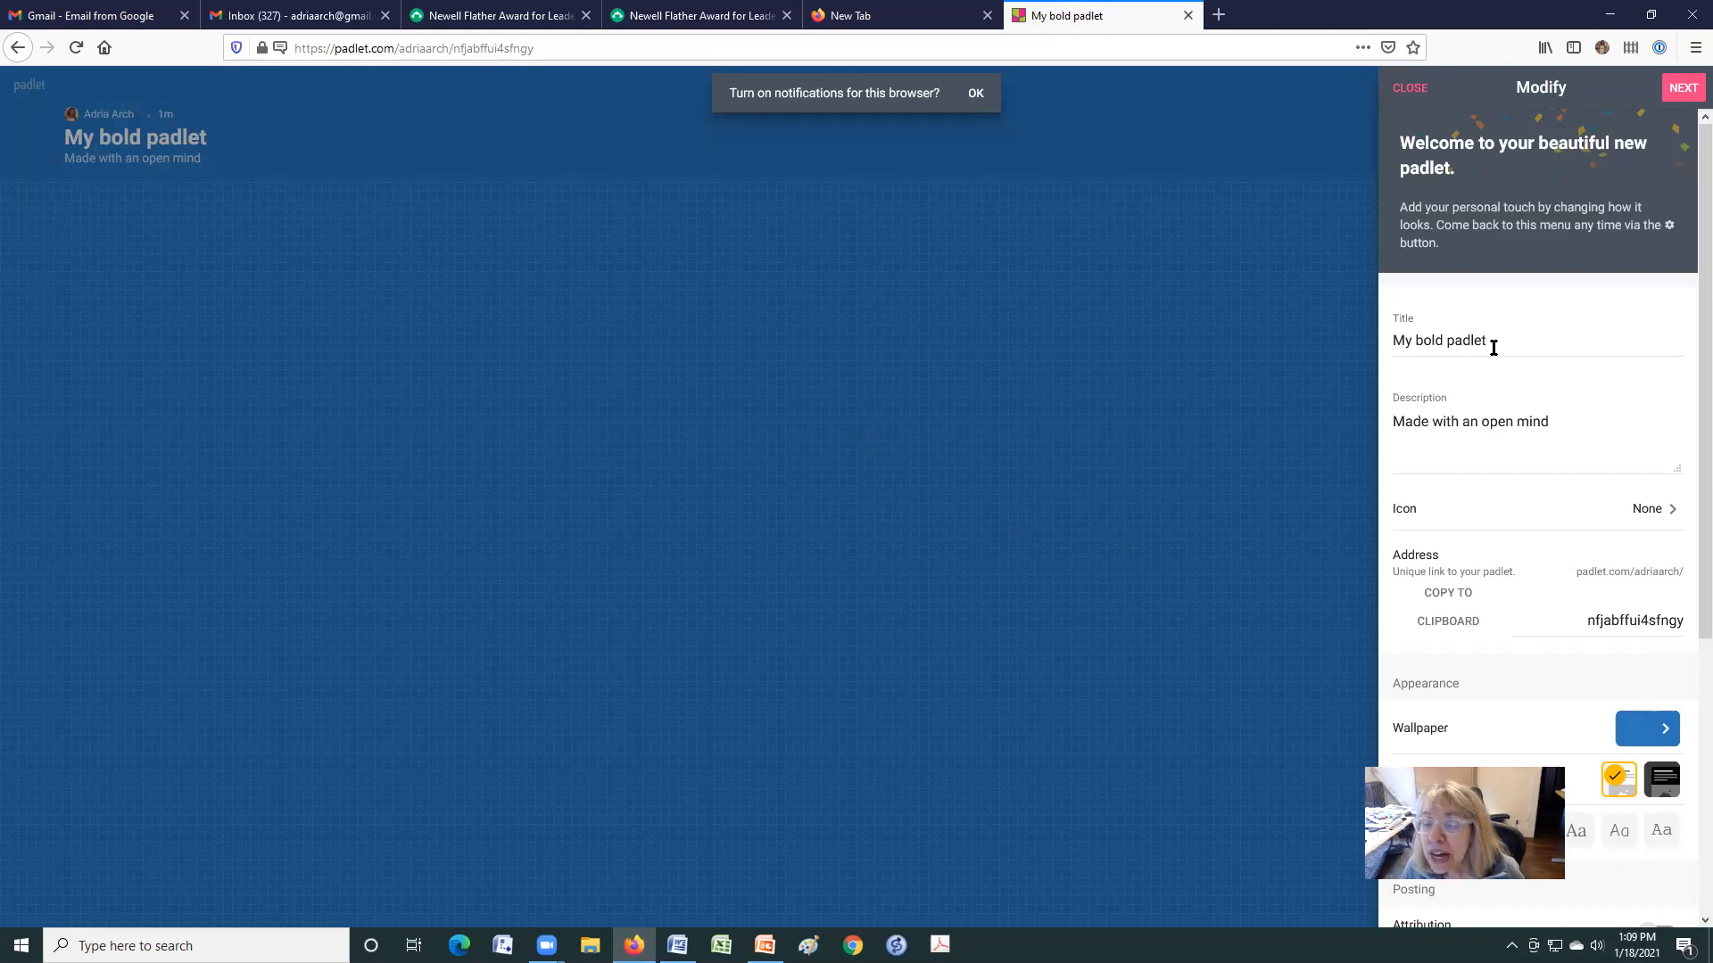
# Step: Replace the padlet's title with the account owner's full name followed by "'s Art Class"
pyautogui.moveTo(1495, 343); pyautogui.dragTo(1349, 339)
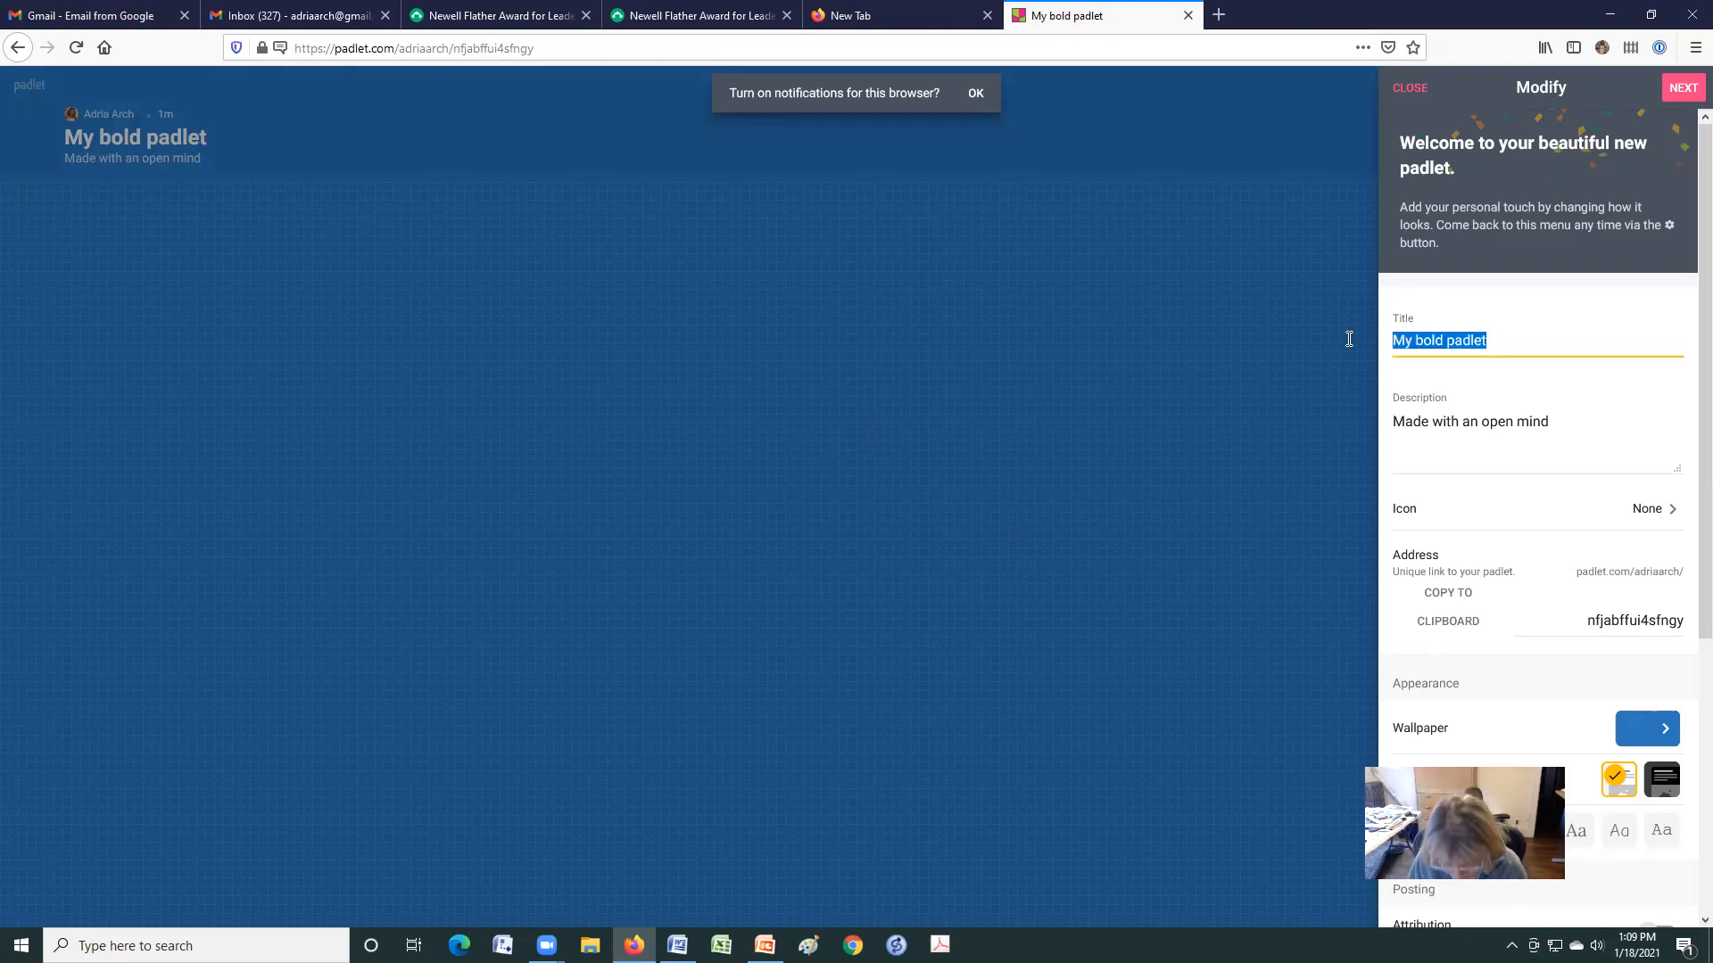
pyautogui.write('A')
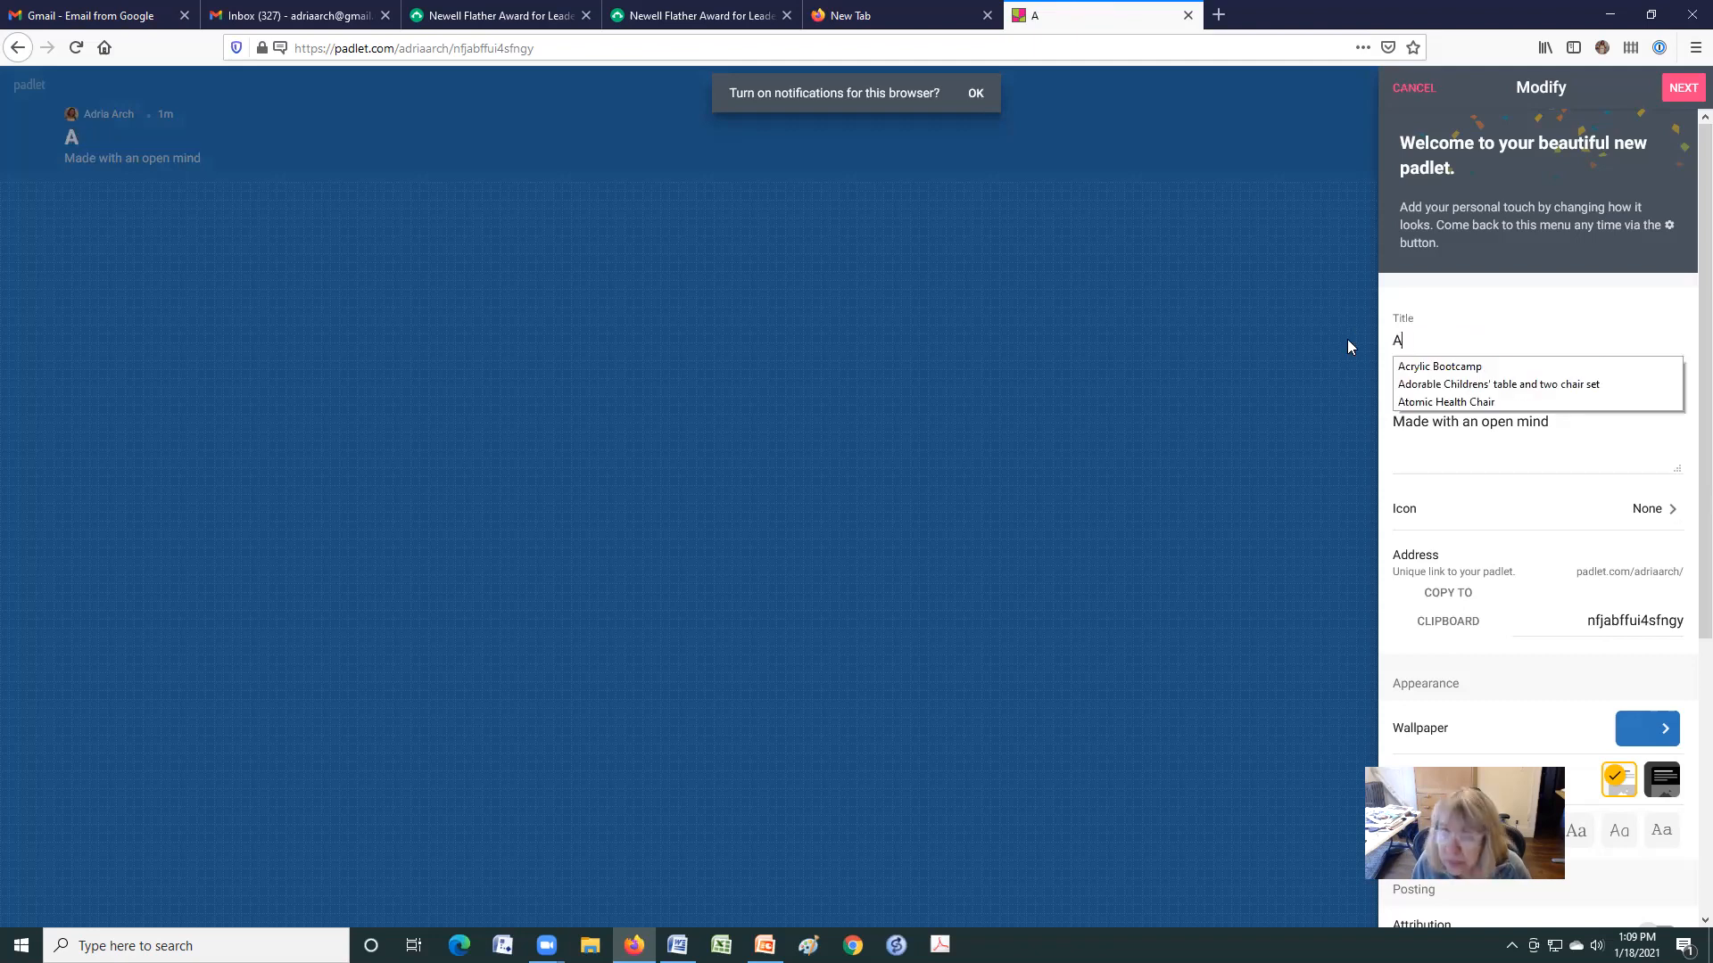
pyautogui.write('dria Arch')
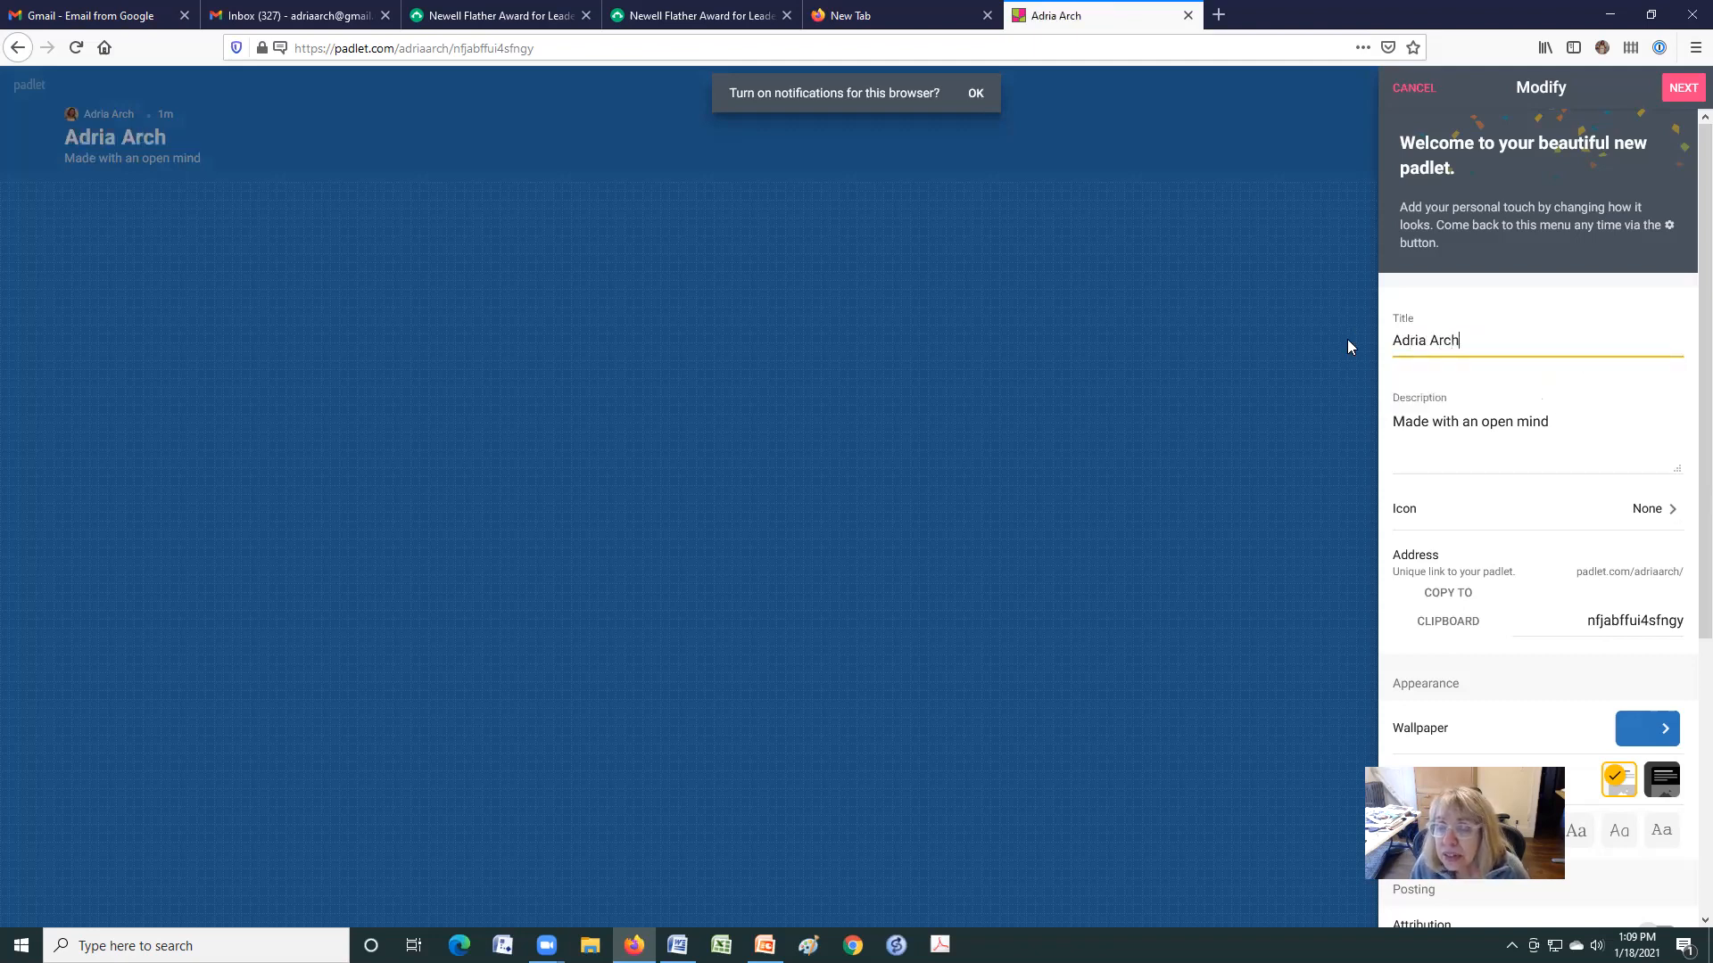
pyautogui.write("'s Art Class")
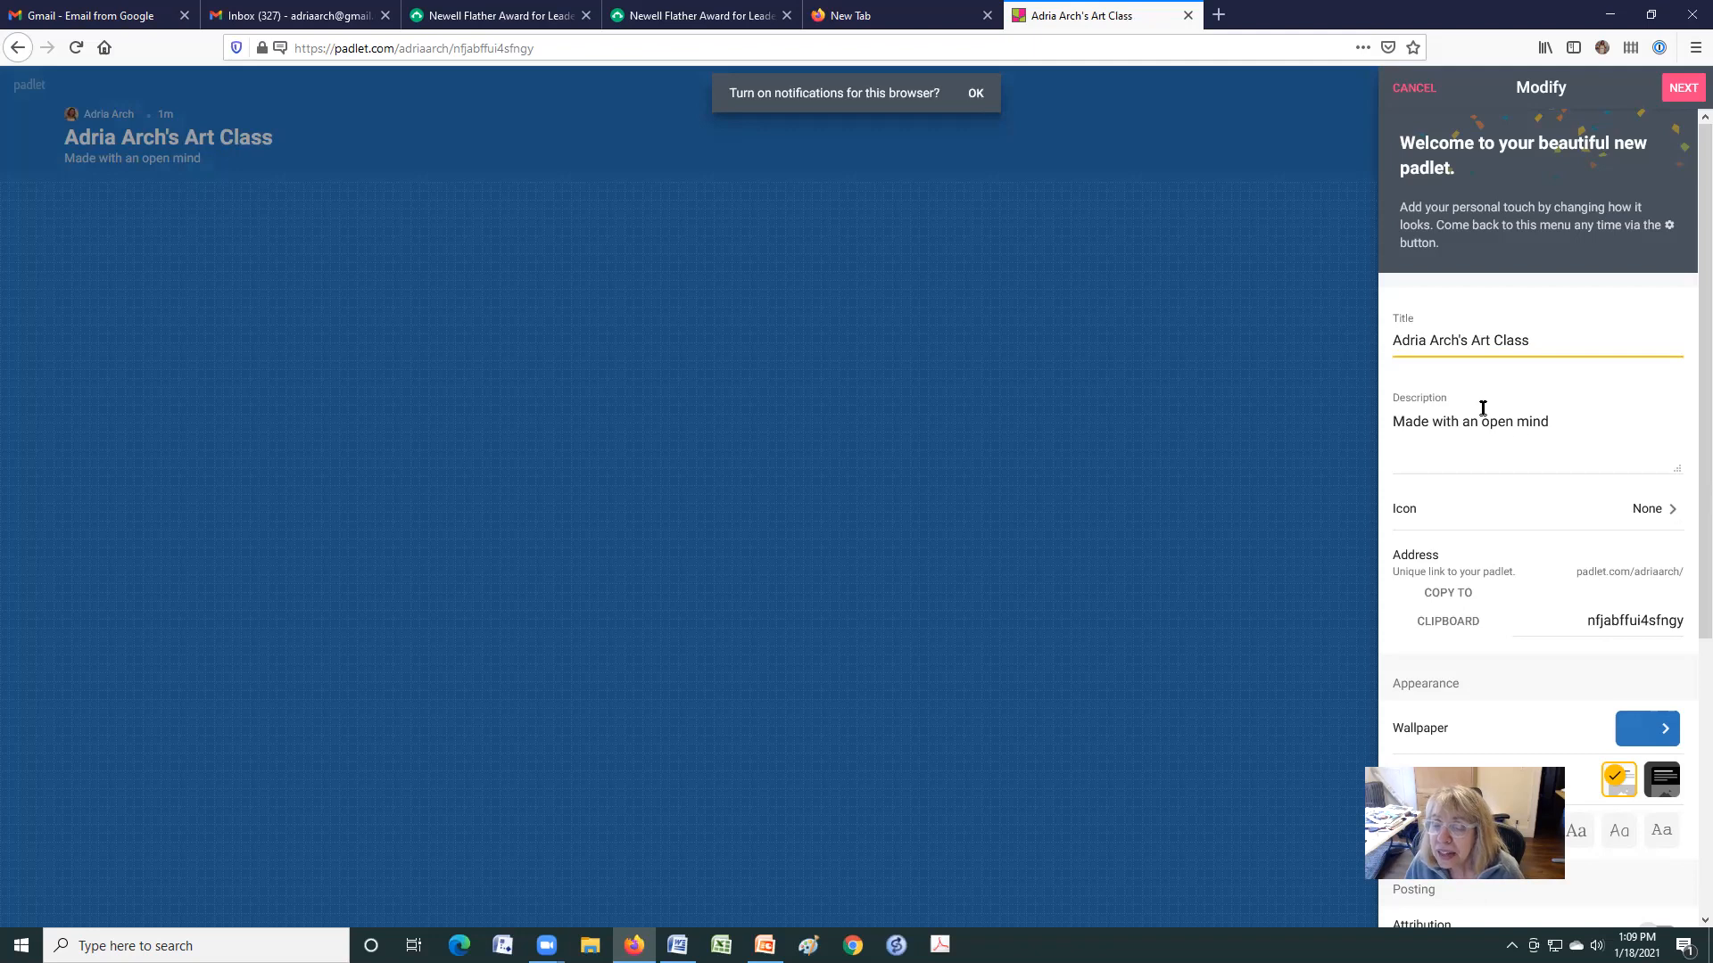
# Step: Shorten the title to just the owner's full name and replace the description with "Art Class"
pyautogui.moveTo(1554, 419); pyautogui.dragTo(1345, 396)
pyautogui.press('BackSpace')
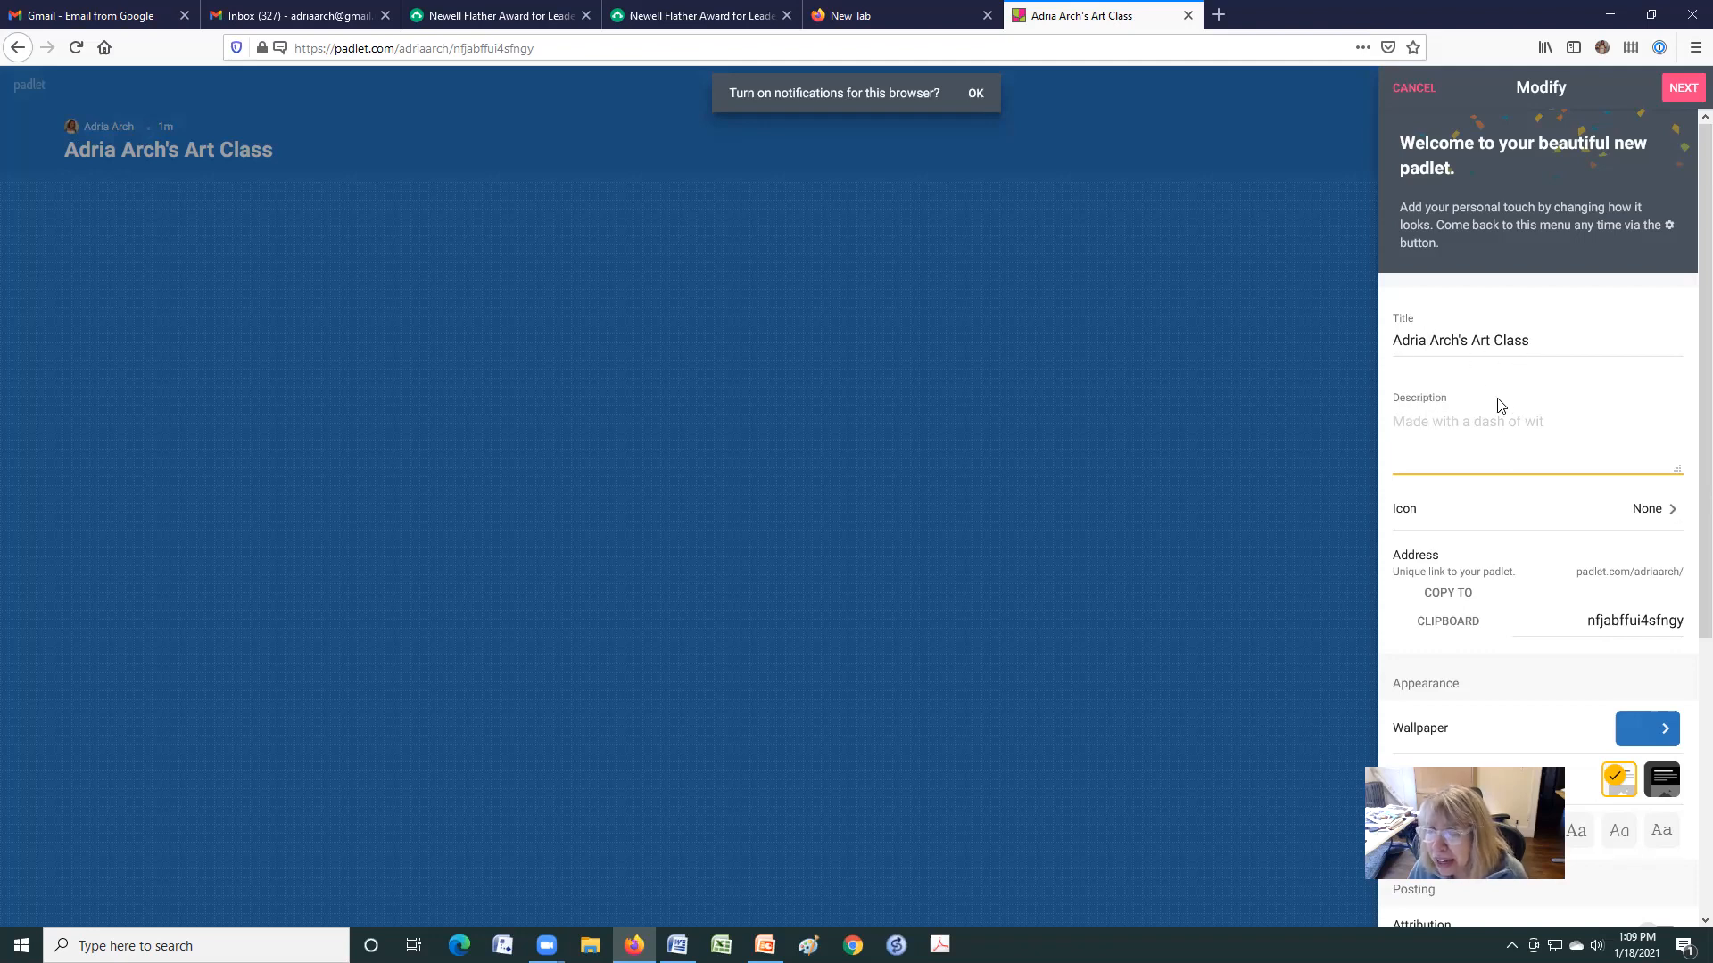
pyautogui.moveTo(1460, 335); pyautogui.dragTo(1560, 330)
pyautogui.press('BackSpace')
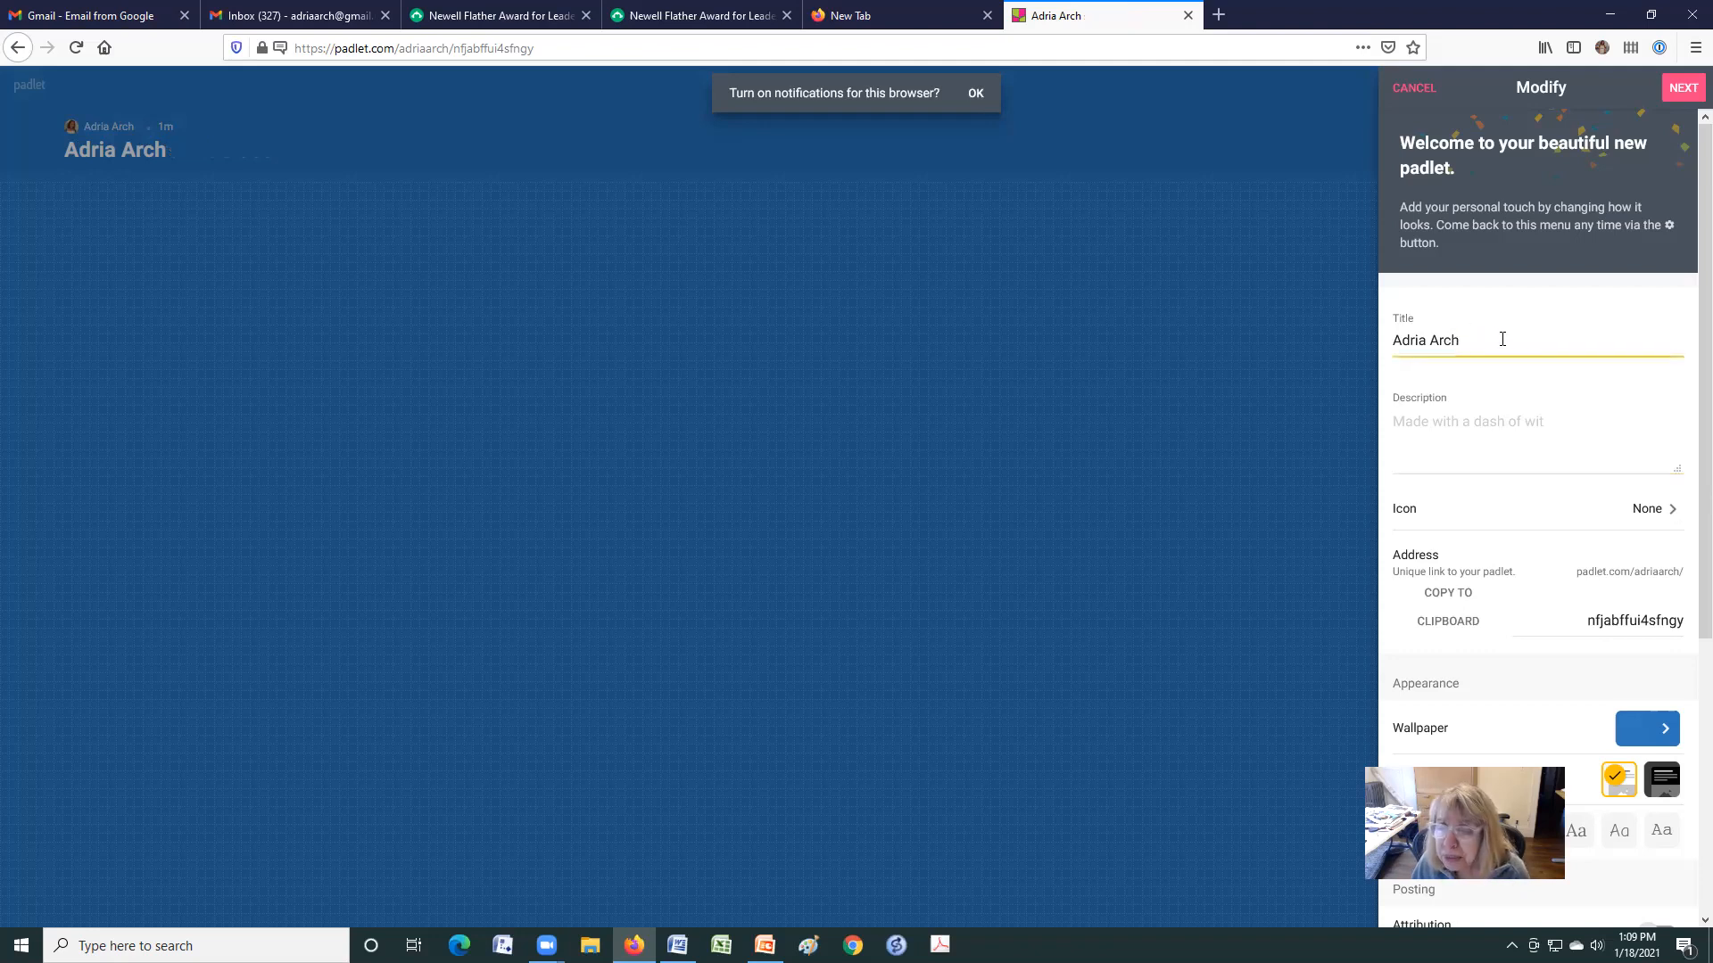
pyautogui.click(1434, 406)
pyautogui.write('Art Class')
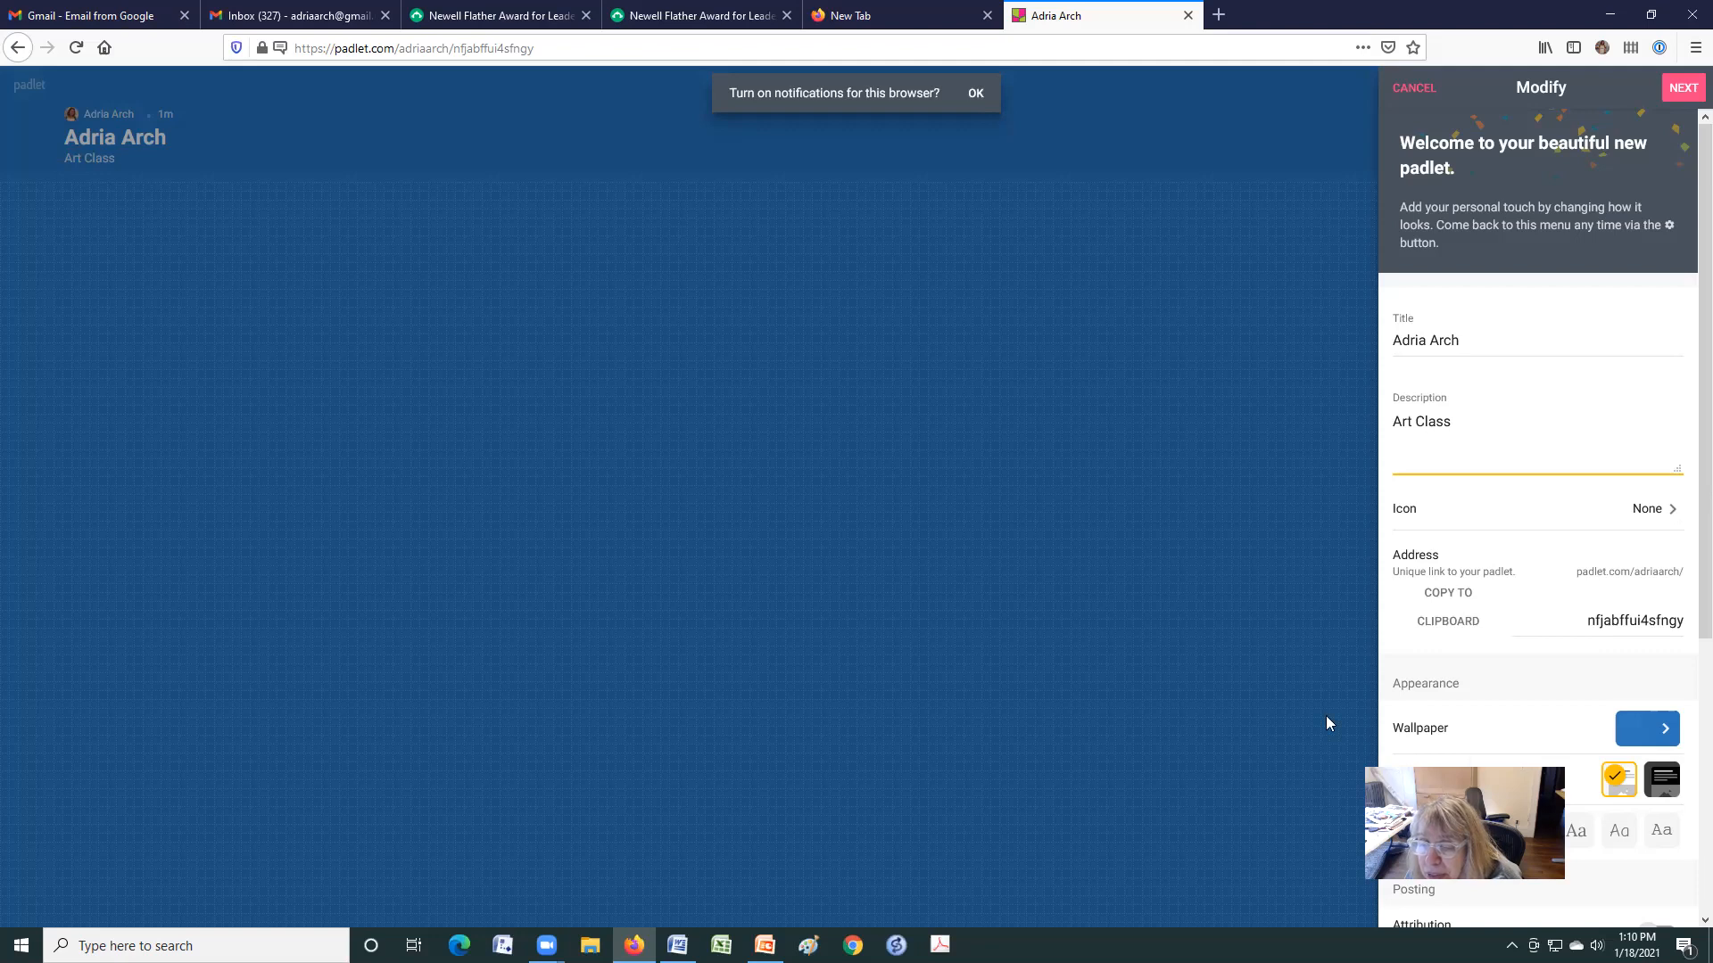
# Step: Set the padlet's wallpaper to solid white and return to the Modify settings
pyautogui.click(1664, 737)
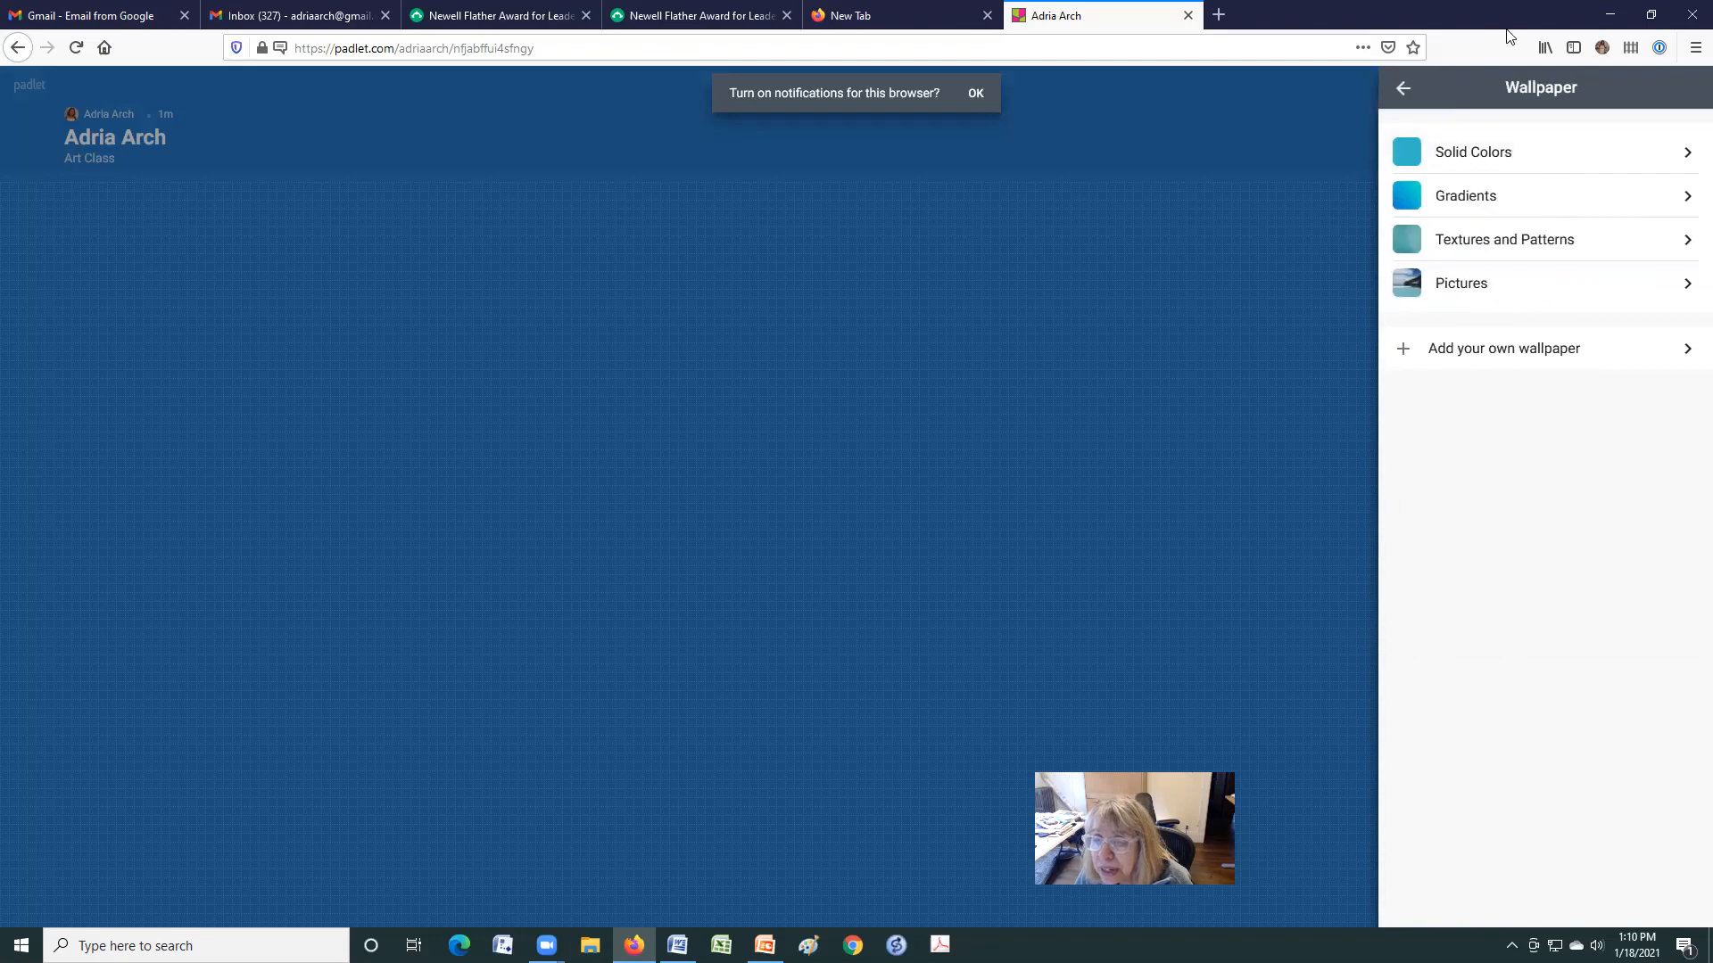
pyautogui.click(1494, 162)
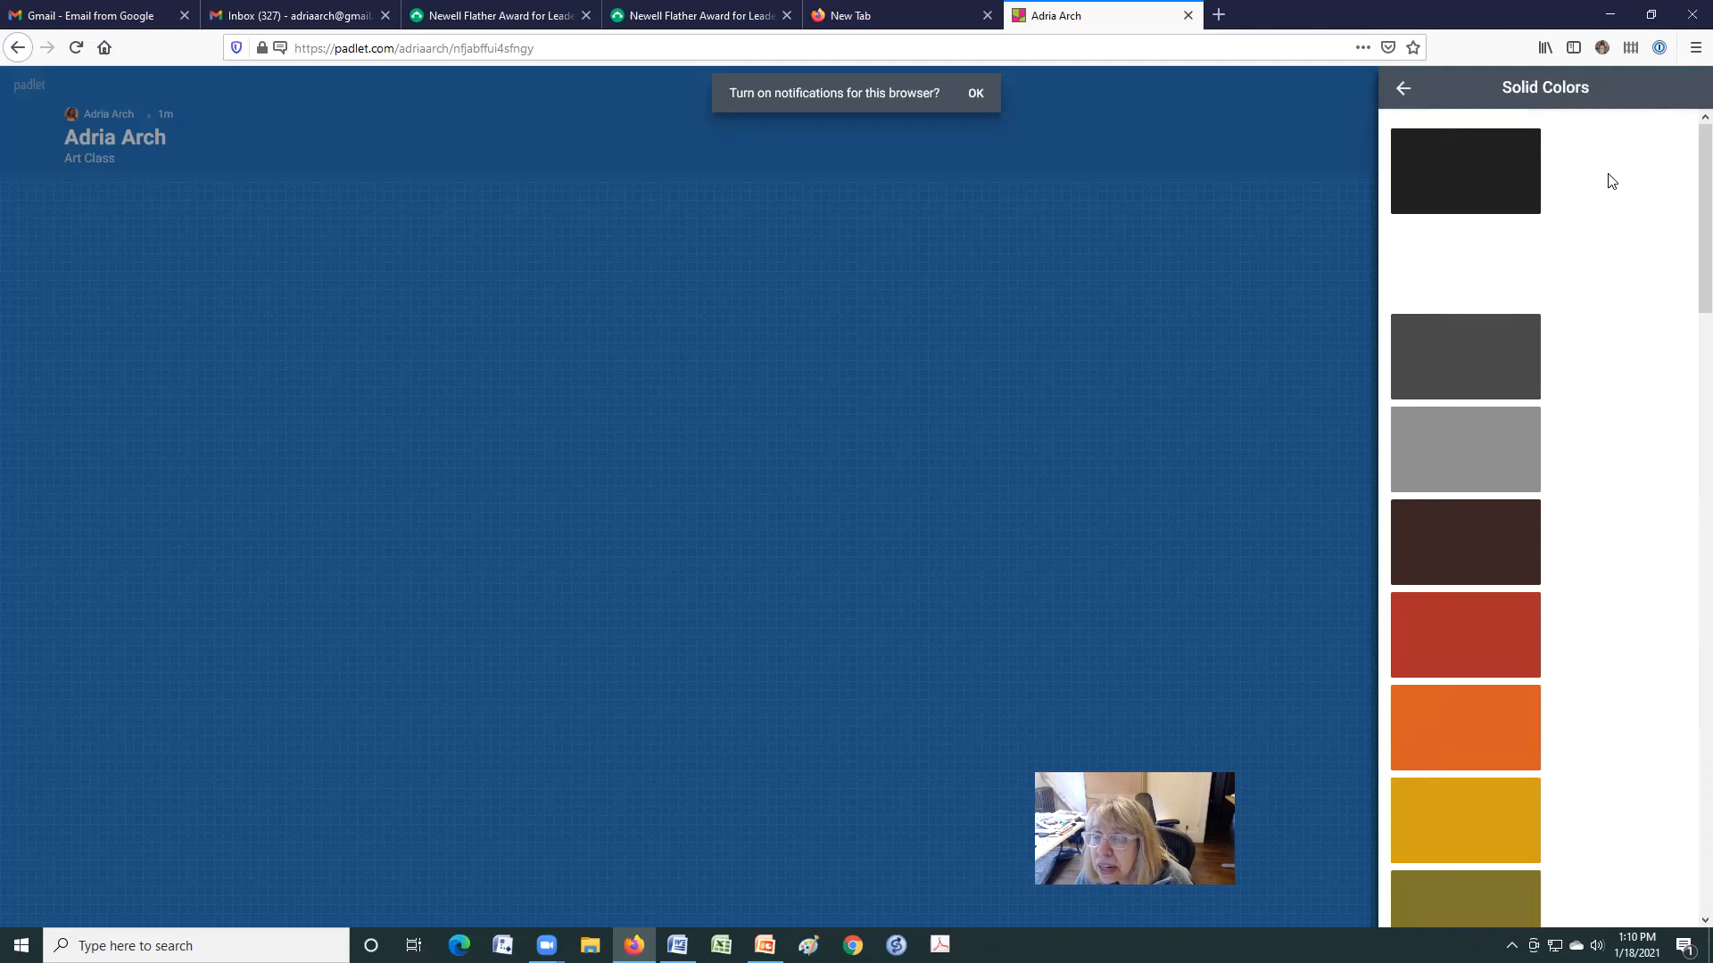
pyautogui.click(1496, 264)
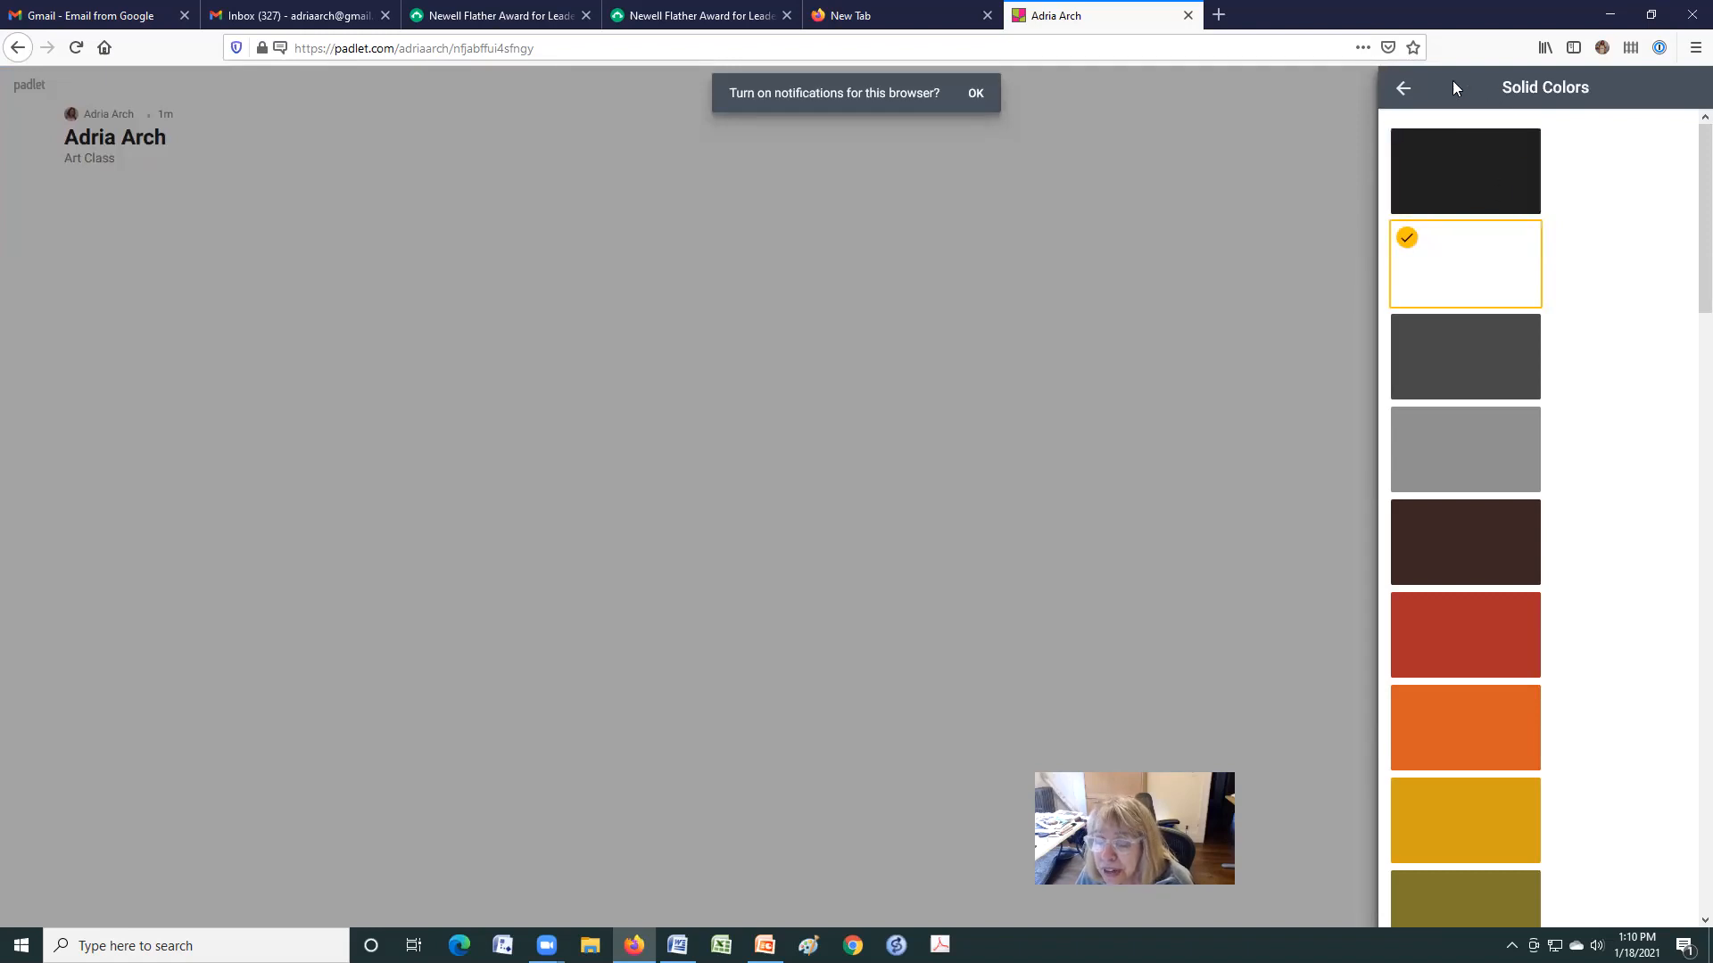
pyautogui.scroll(-5, 1646, 608)
pyautogui.scroll(4, 1518, 352)
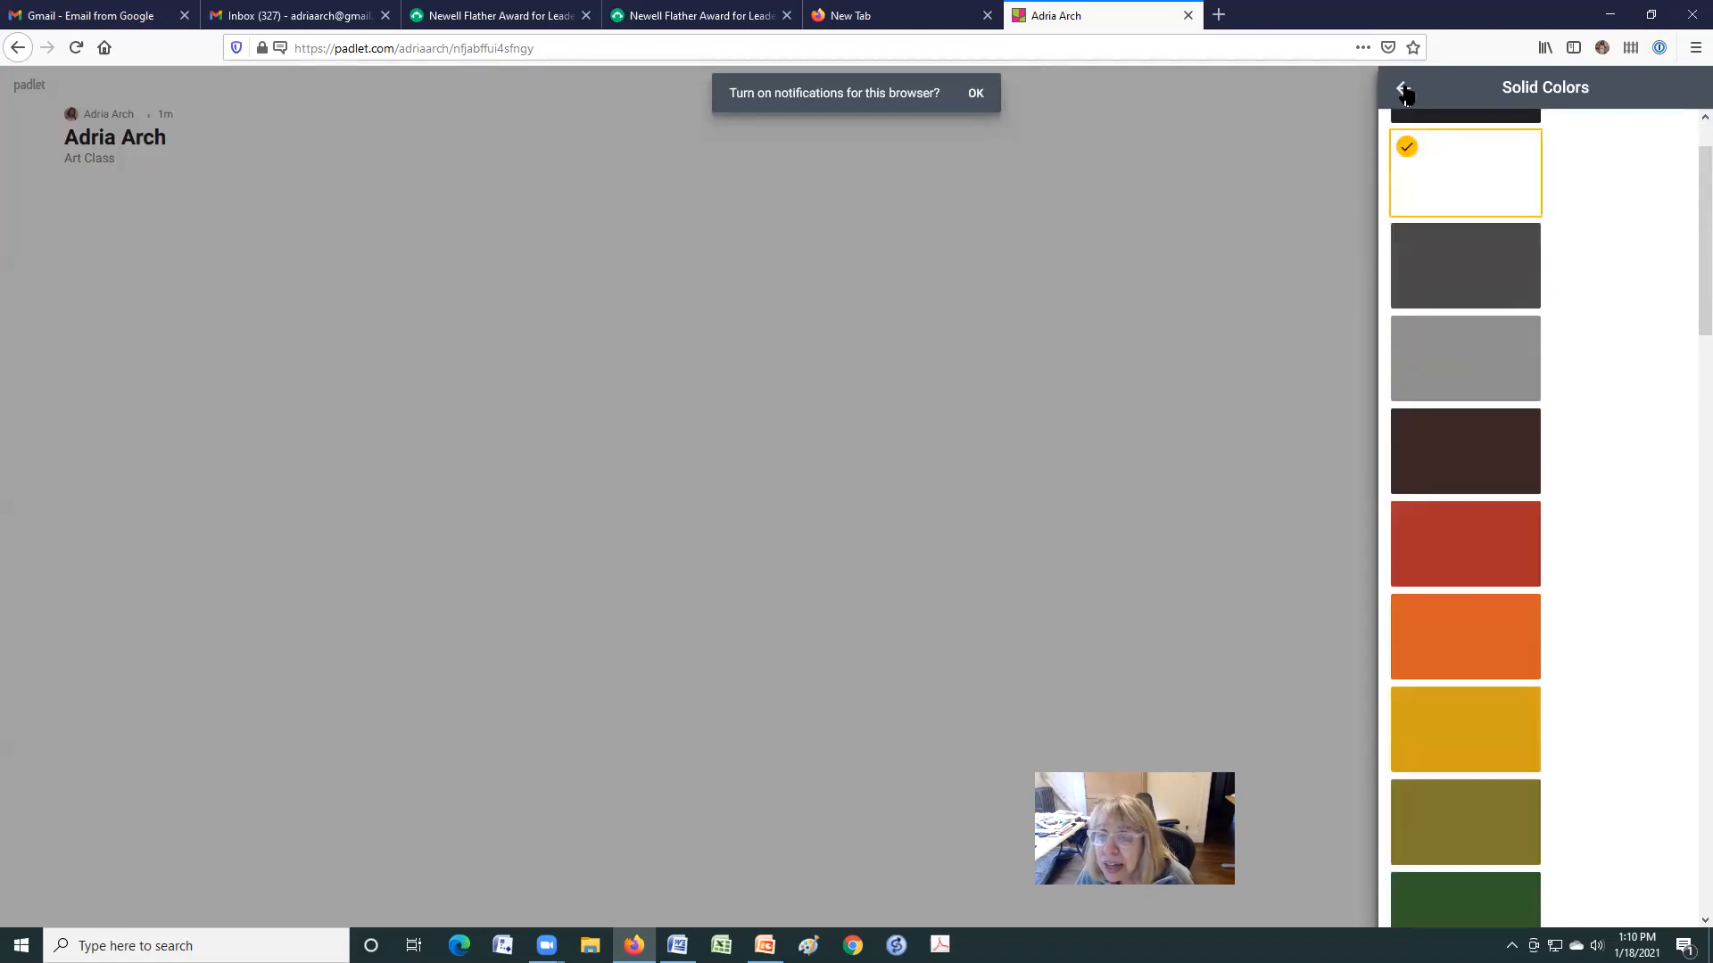
pyautogui.click(1403, 89)
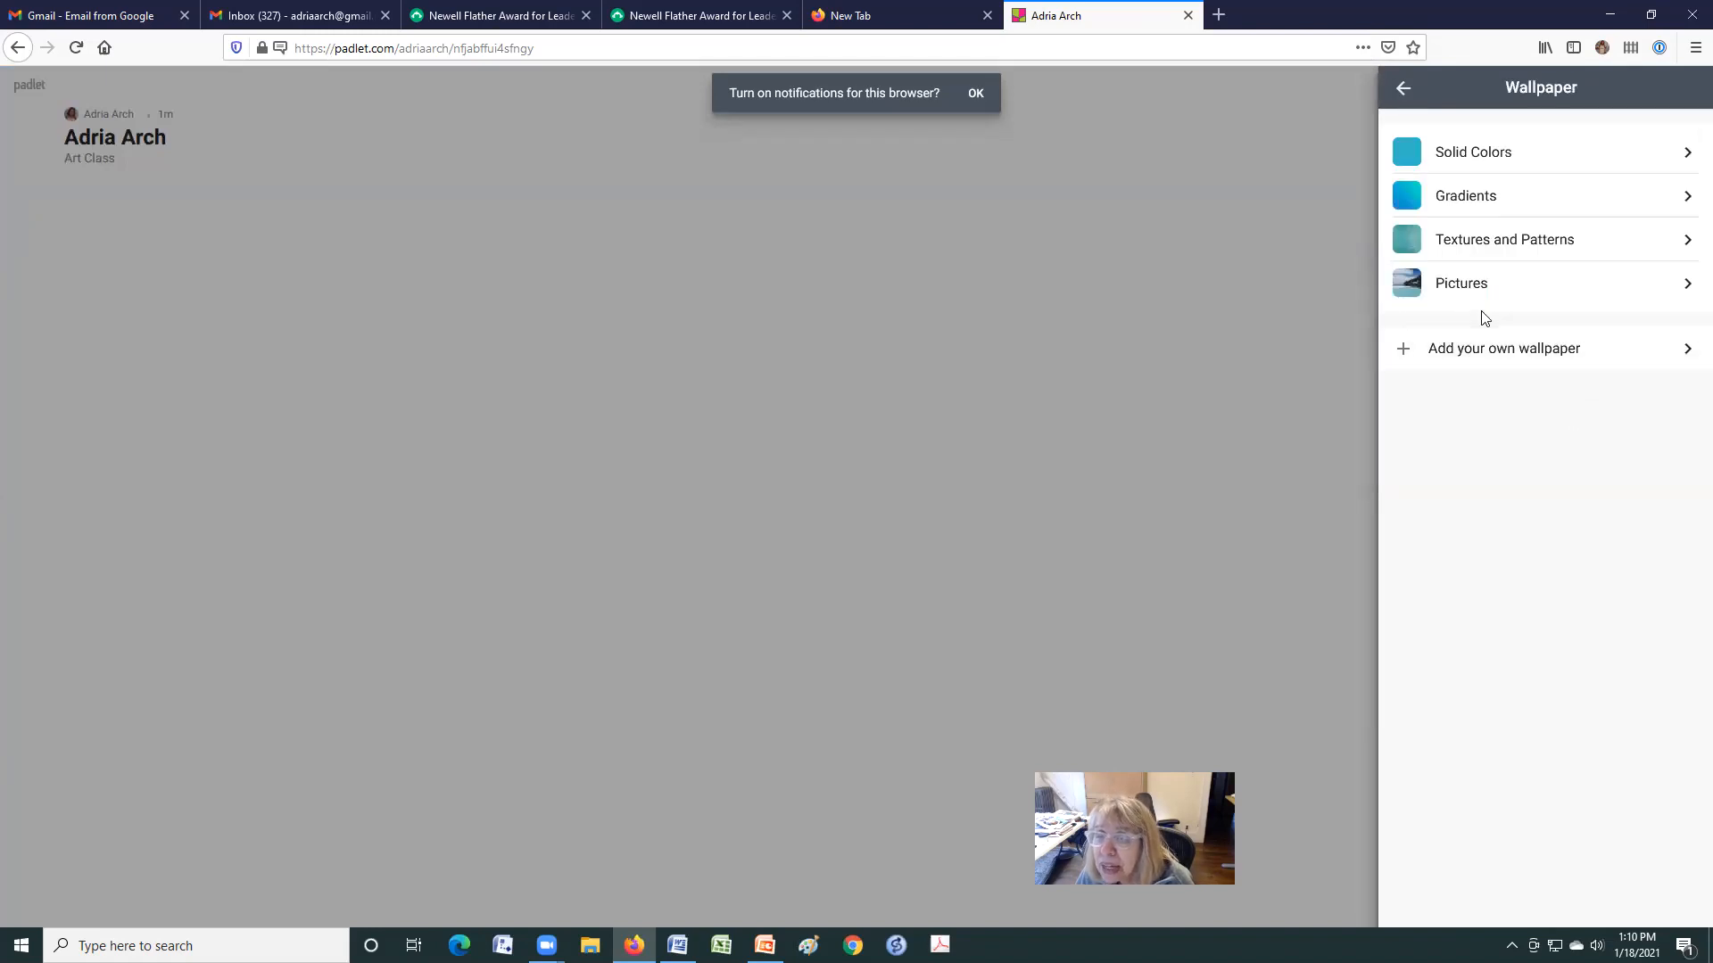
pyautogui.click(1403, 88)
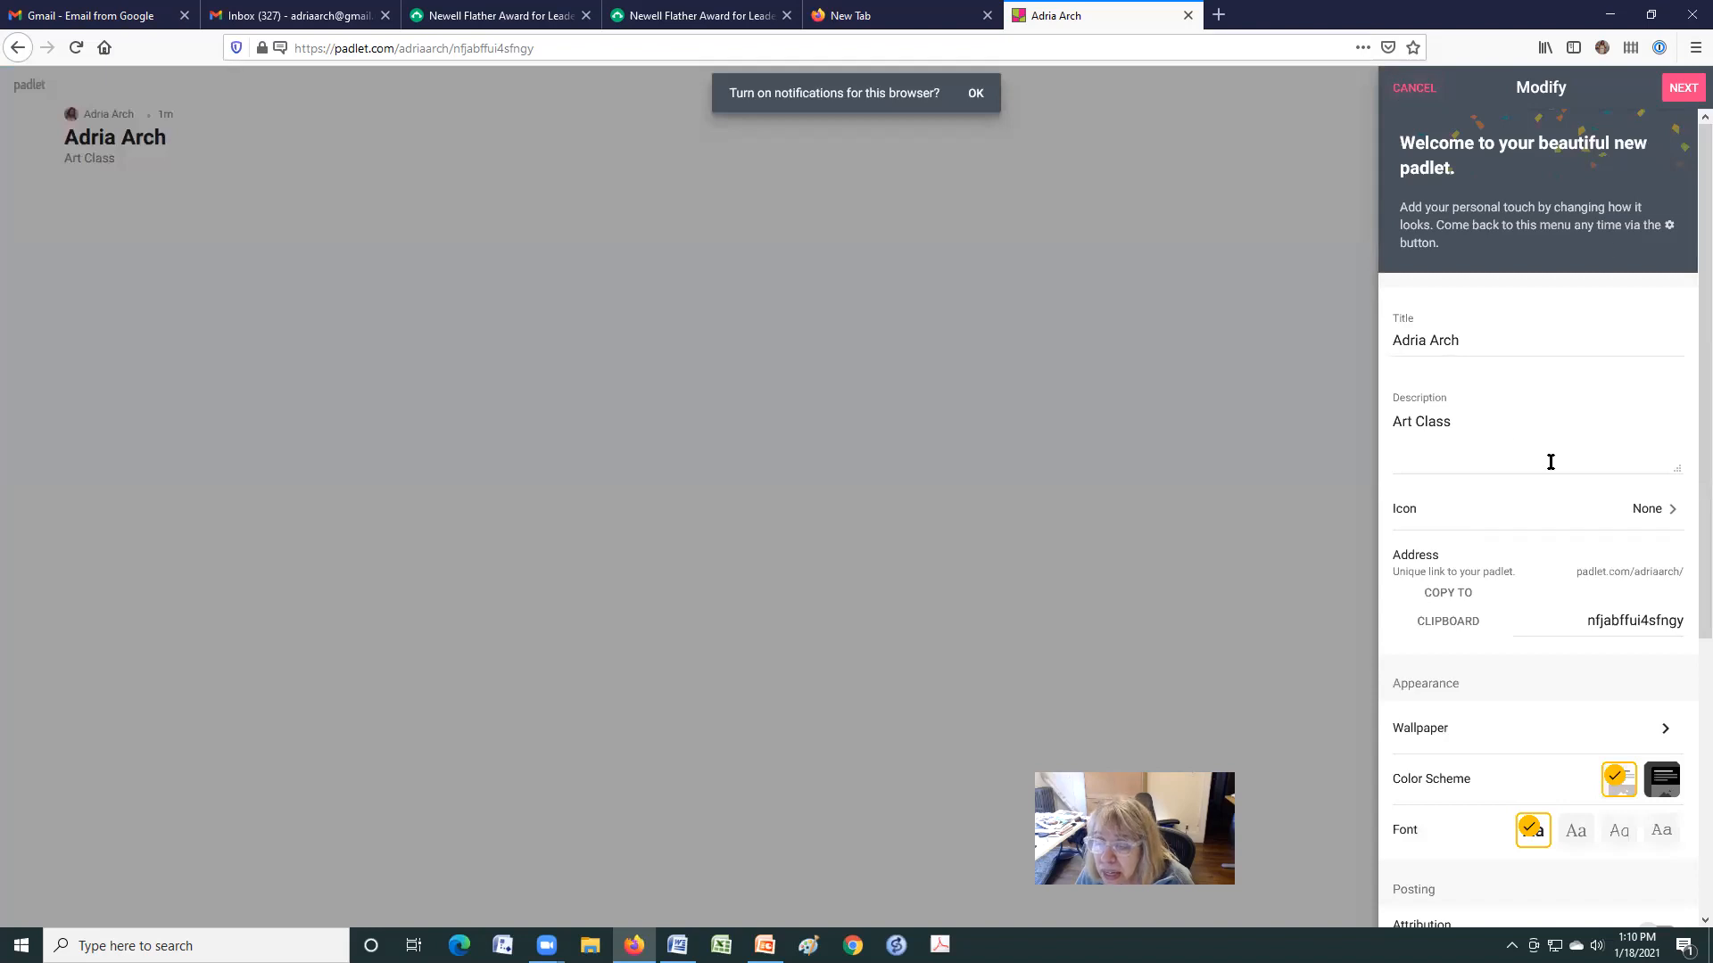
# Step: Allow viewers to comment on posts in the padlet's posting settings
pyautogui.scroll(-2, 1588, 499)
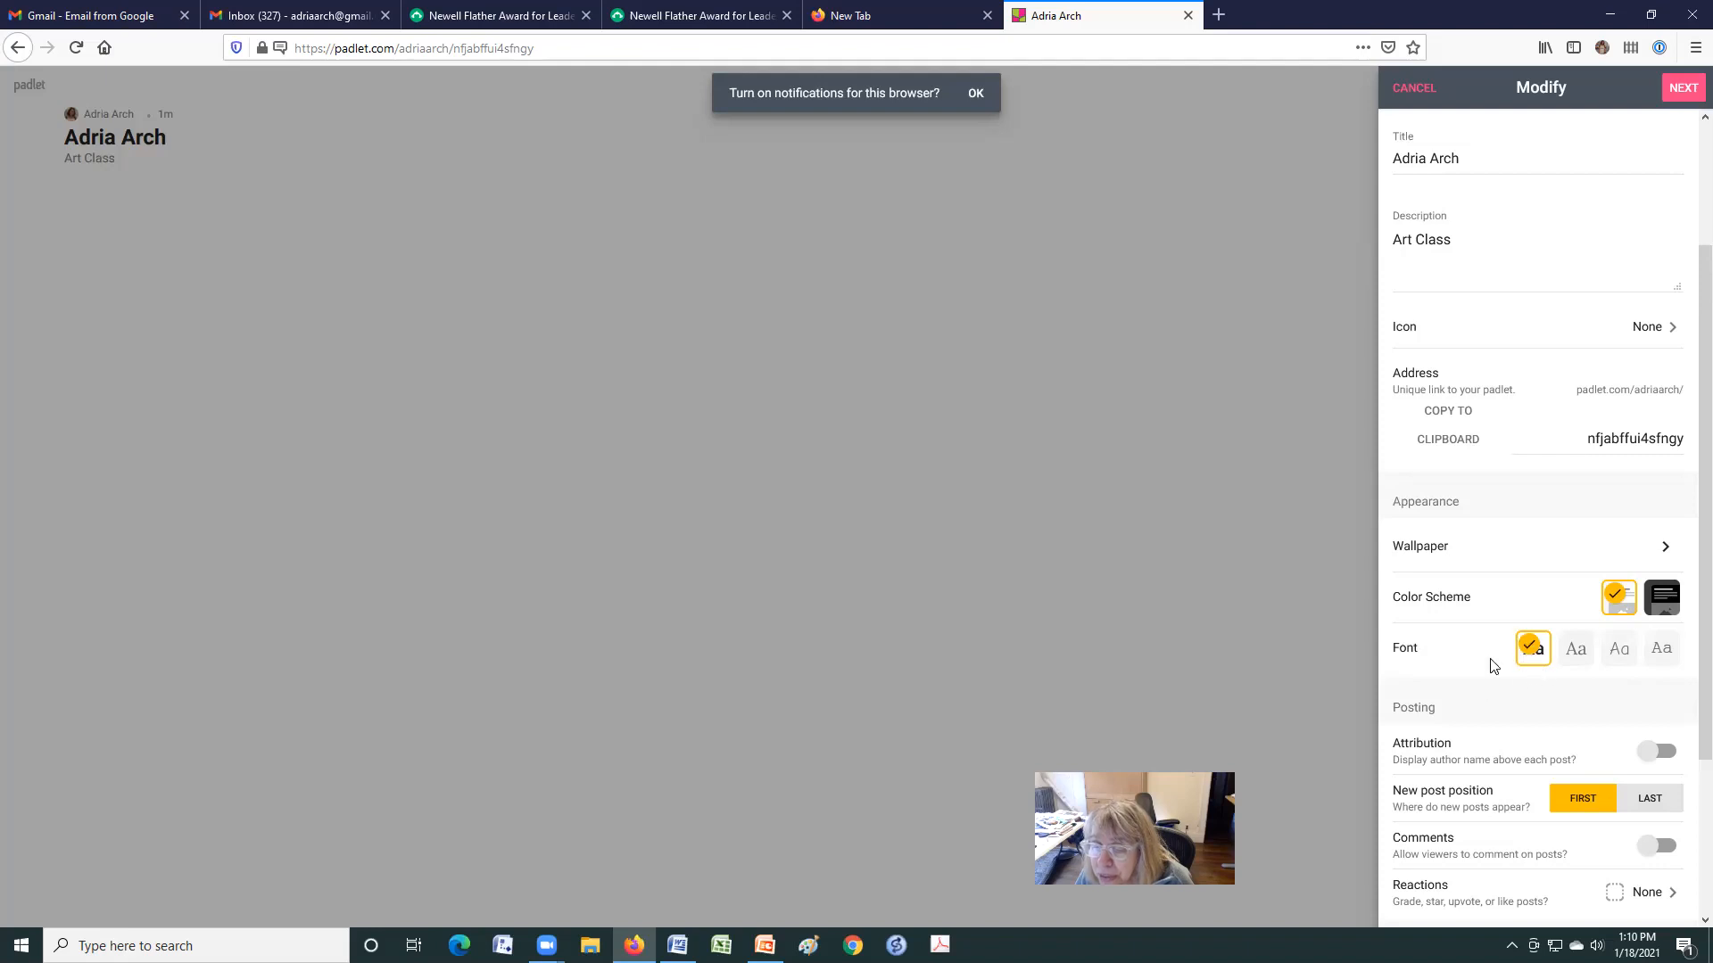
pyautogui.scroll(-2, 1525, 673)
pyautogui.scroll(-1, 1525, 669)
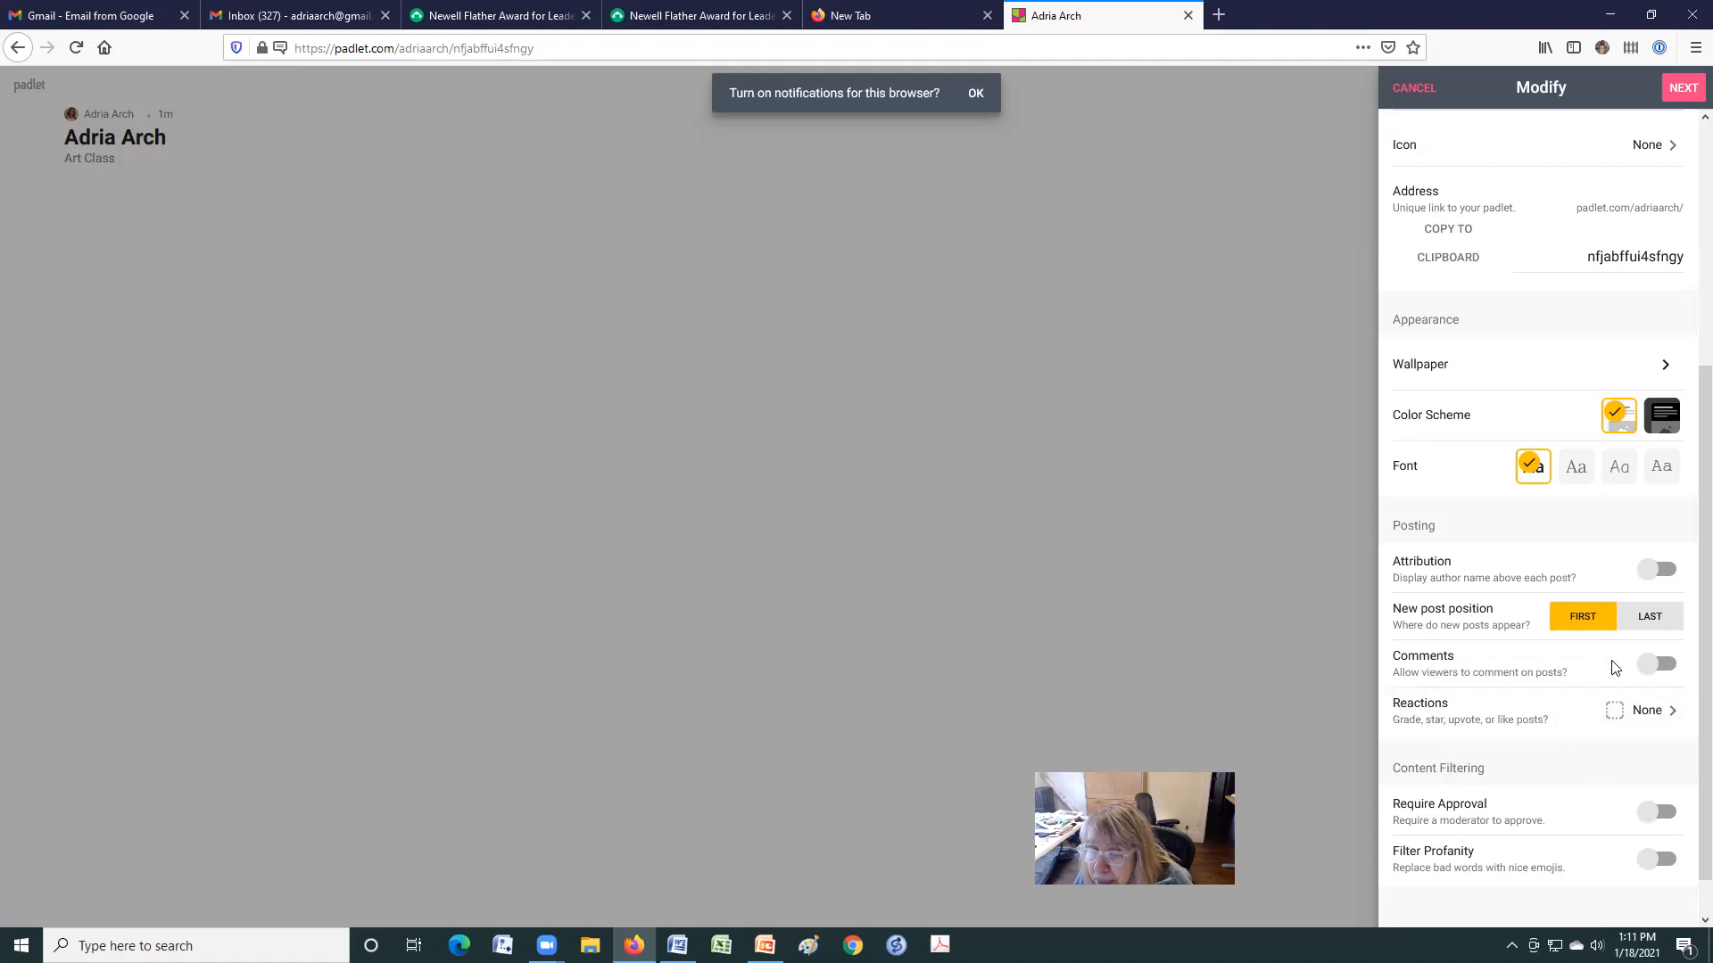
pyautogui.click(1659, 667)
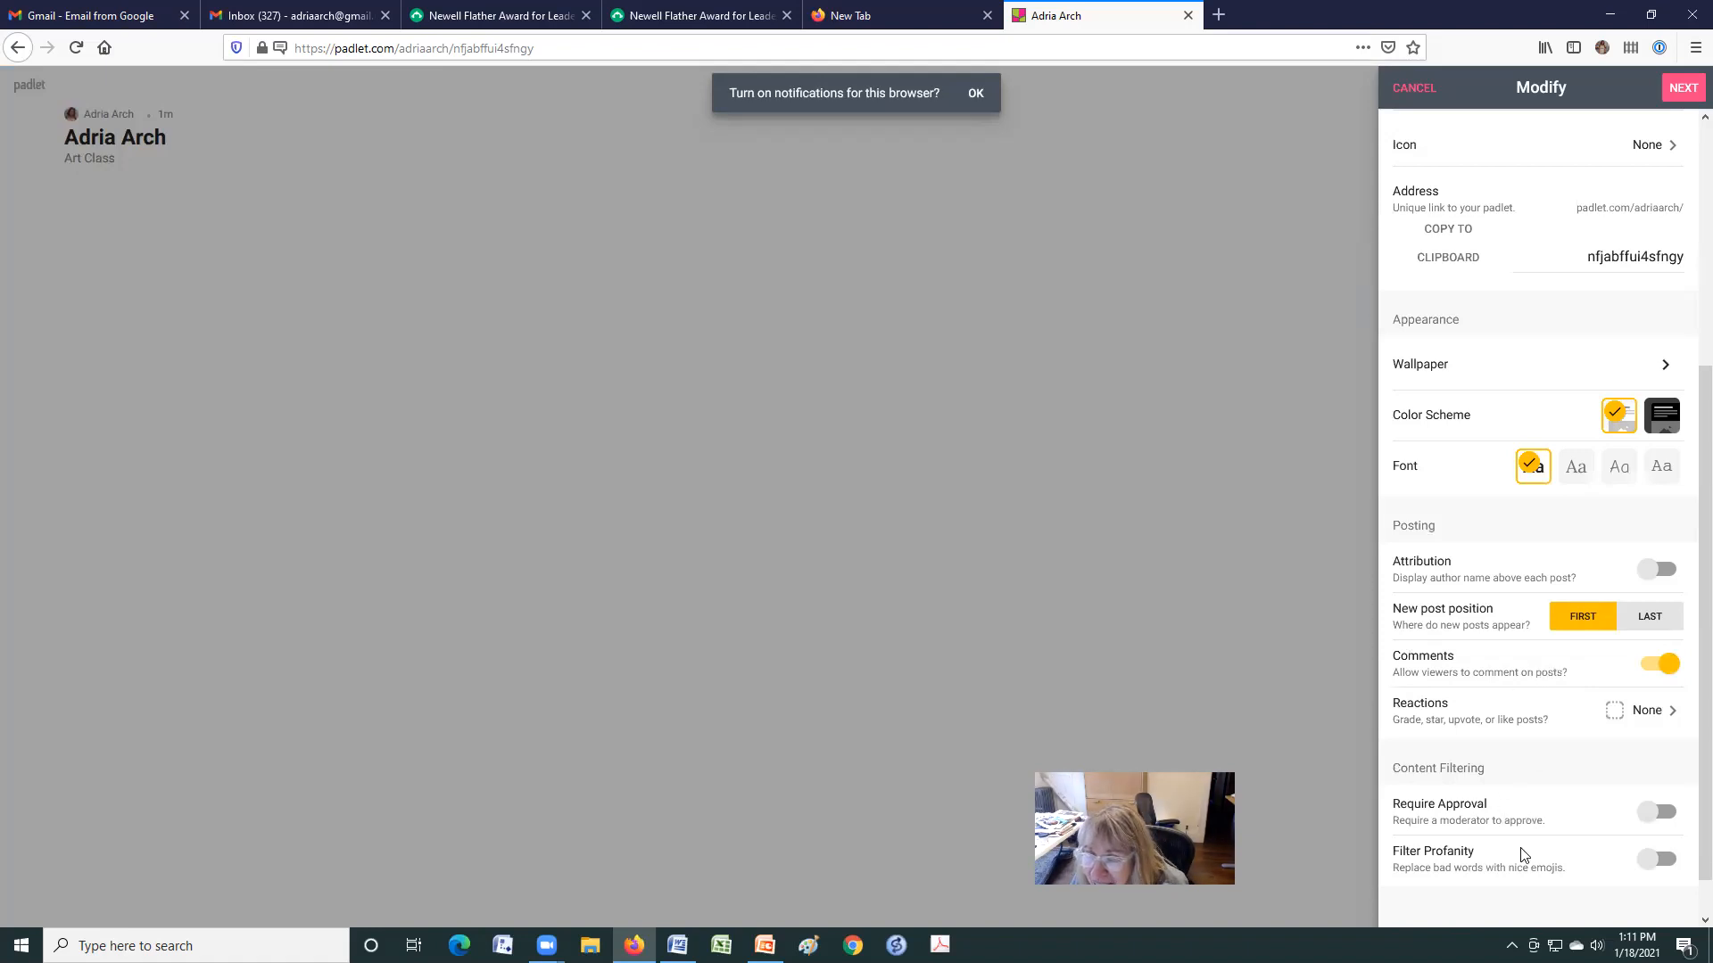
pyautogui.scroll(-1, 1521, 830)
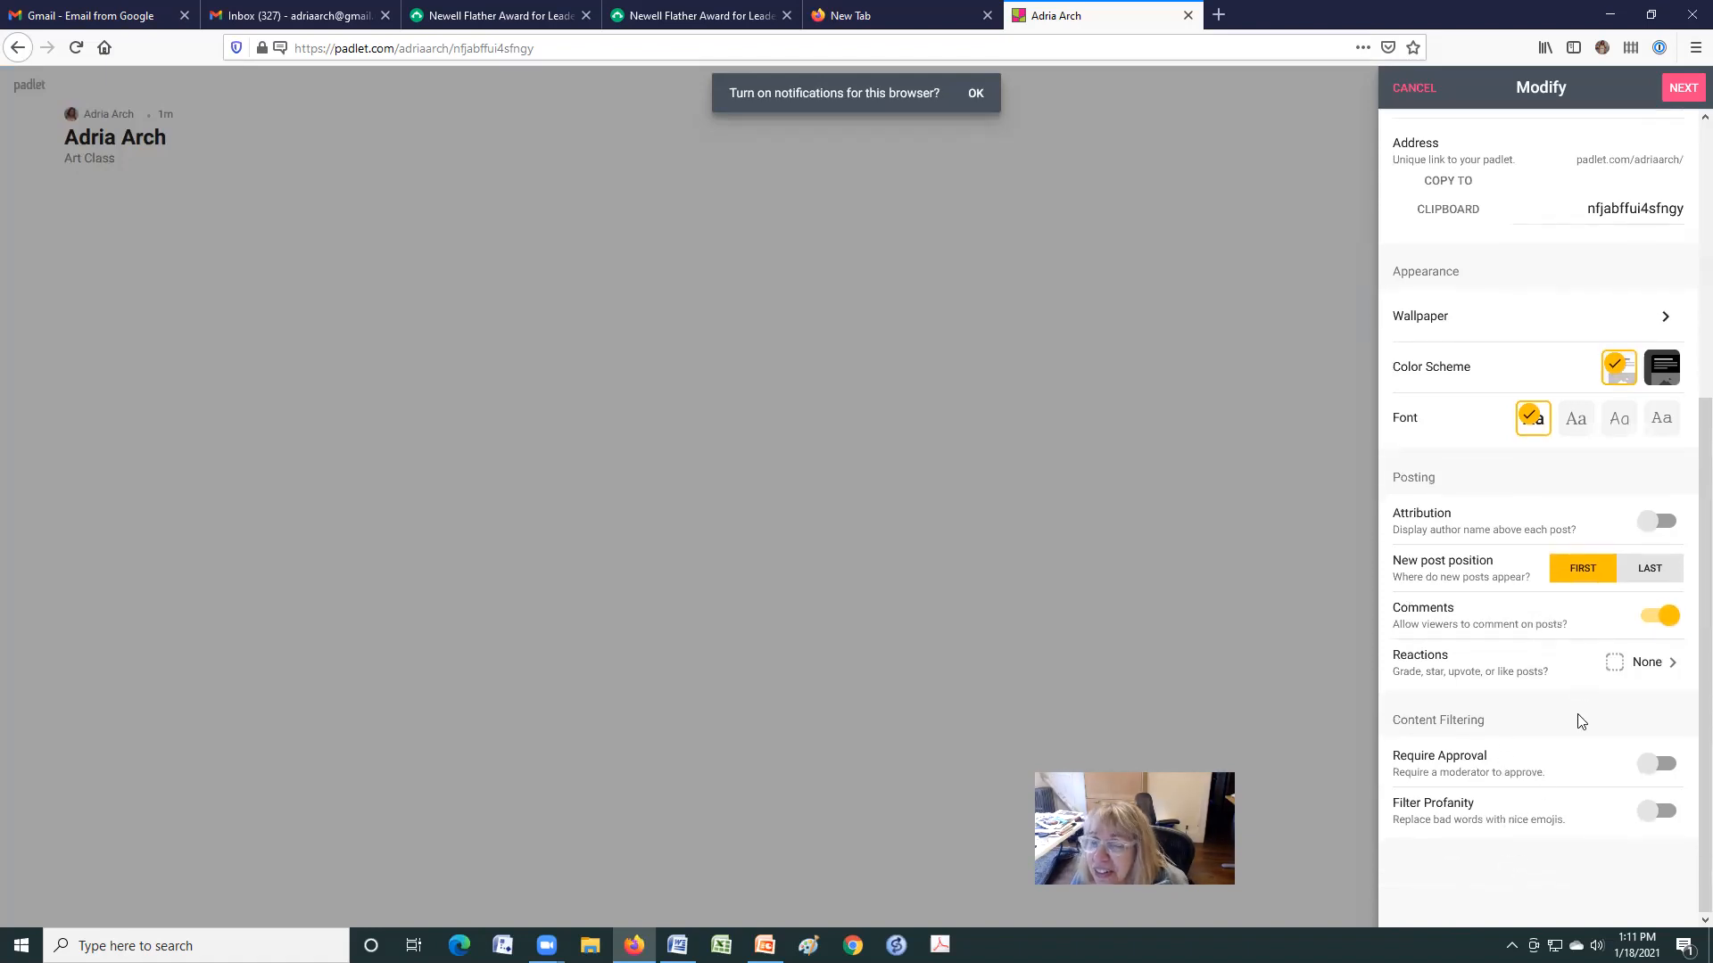
# Step: Use the "opacity" video from the Padlet drive as the padlet's icon and finish the setup to start posting
pyautogui.scroll(4, 1510, 624)
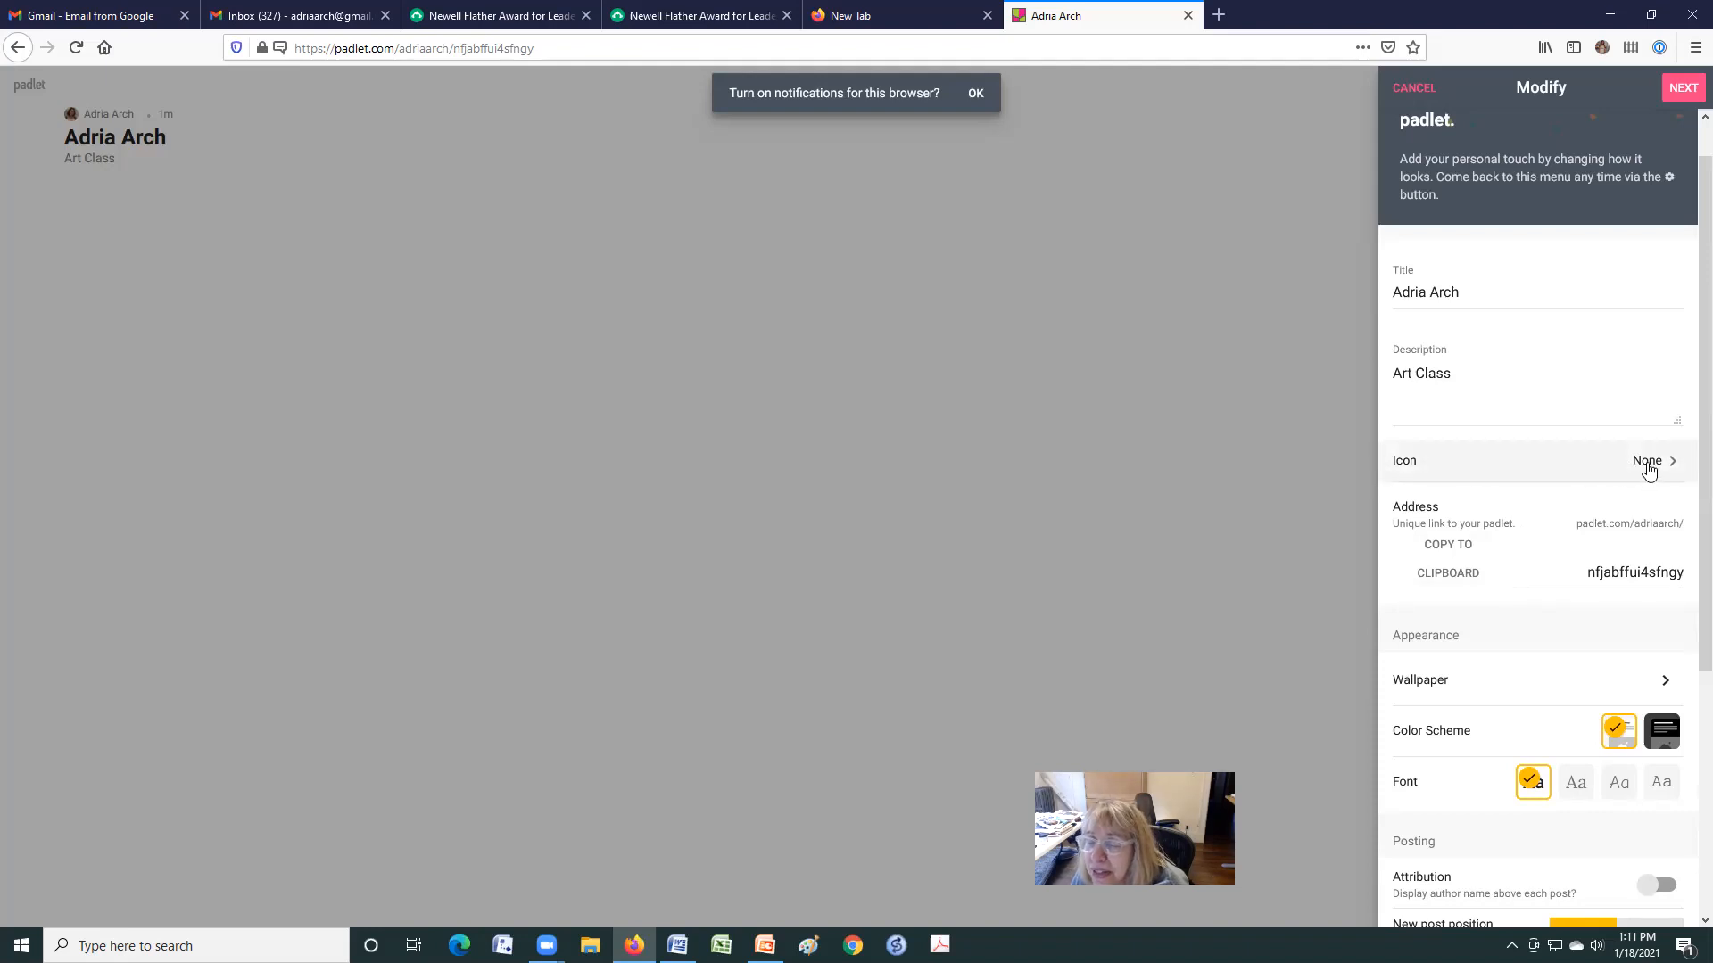
pyautogui.click(1649, 471)
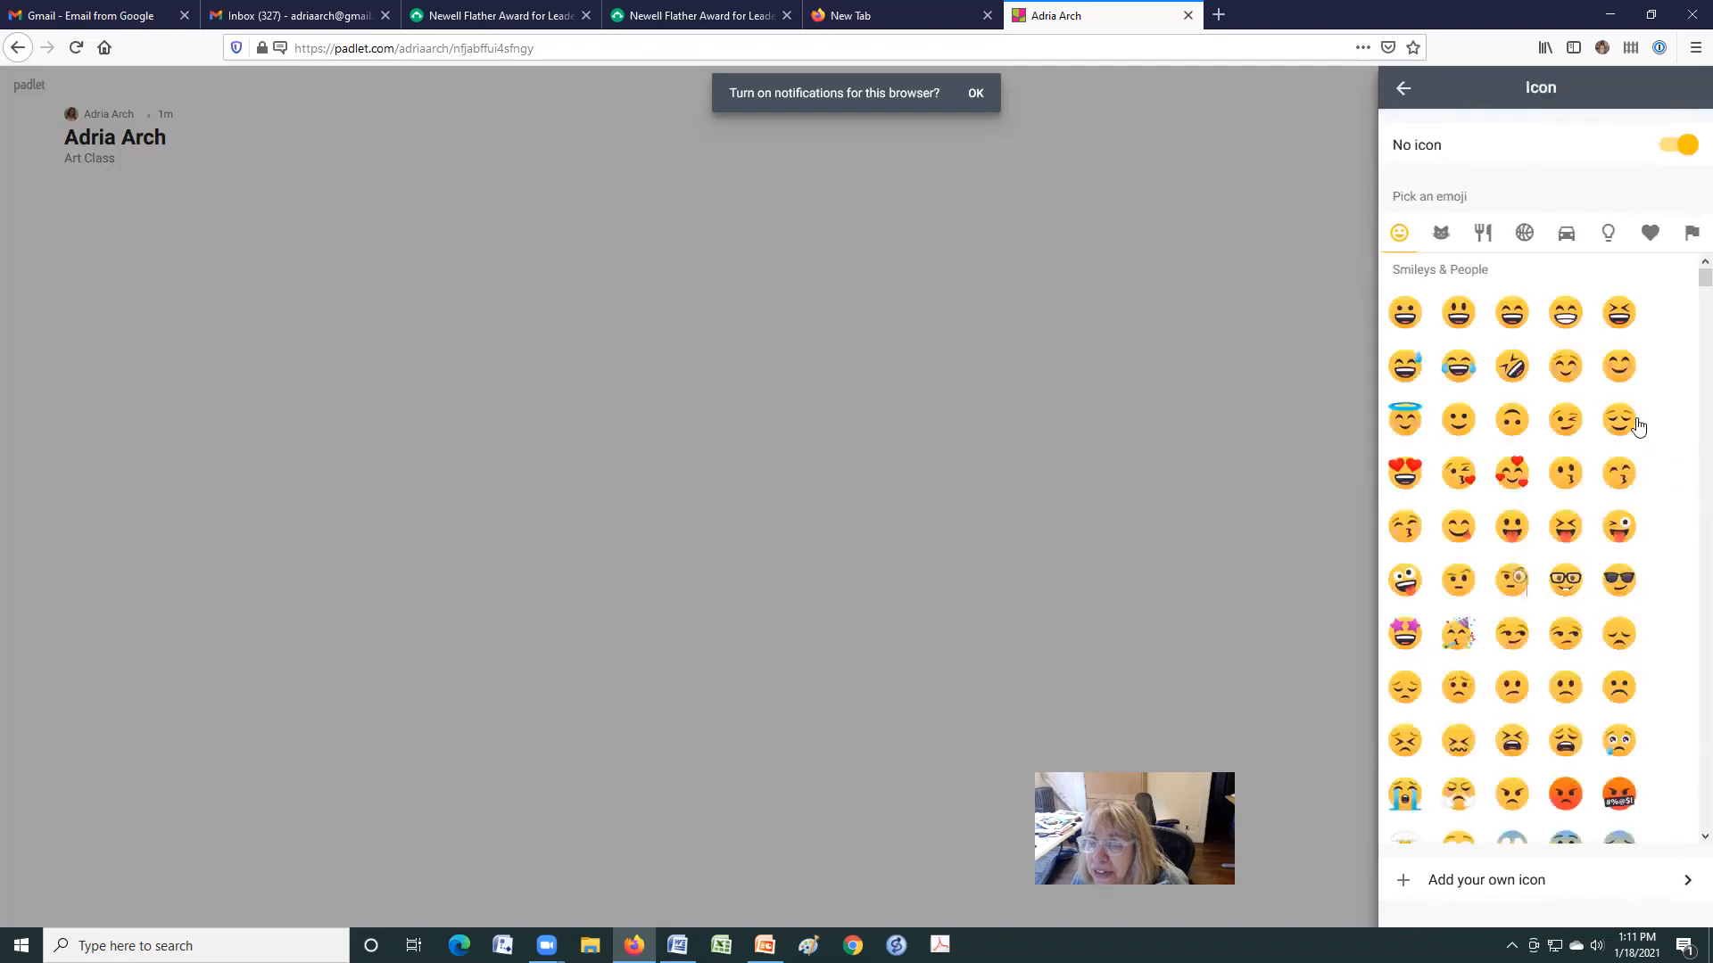
pyautogui.click(1489, 883)
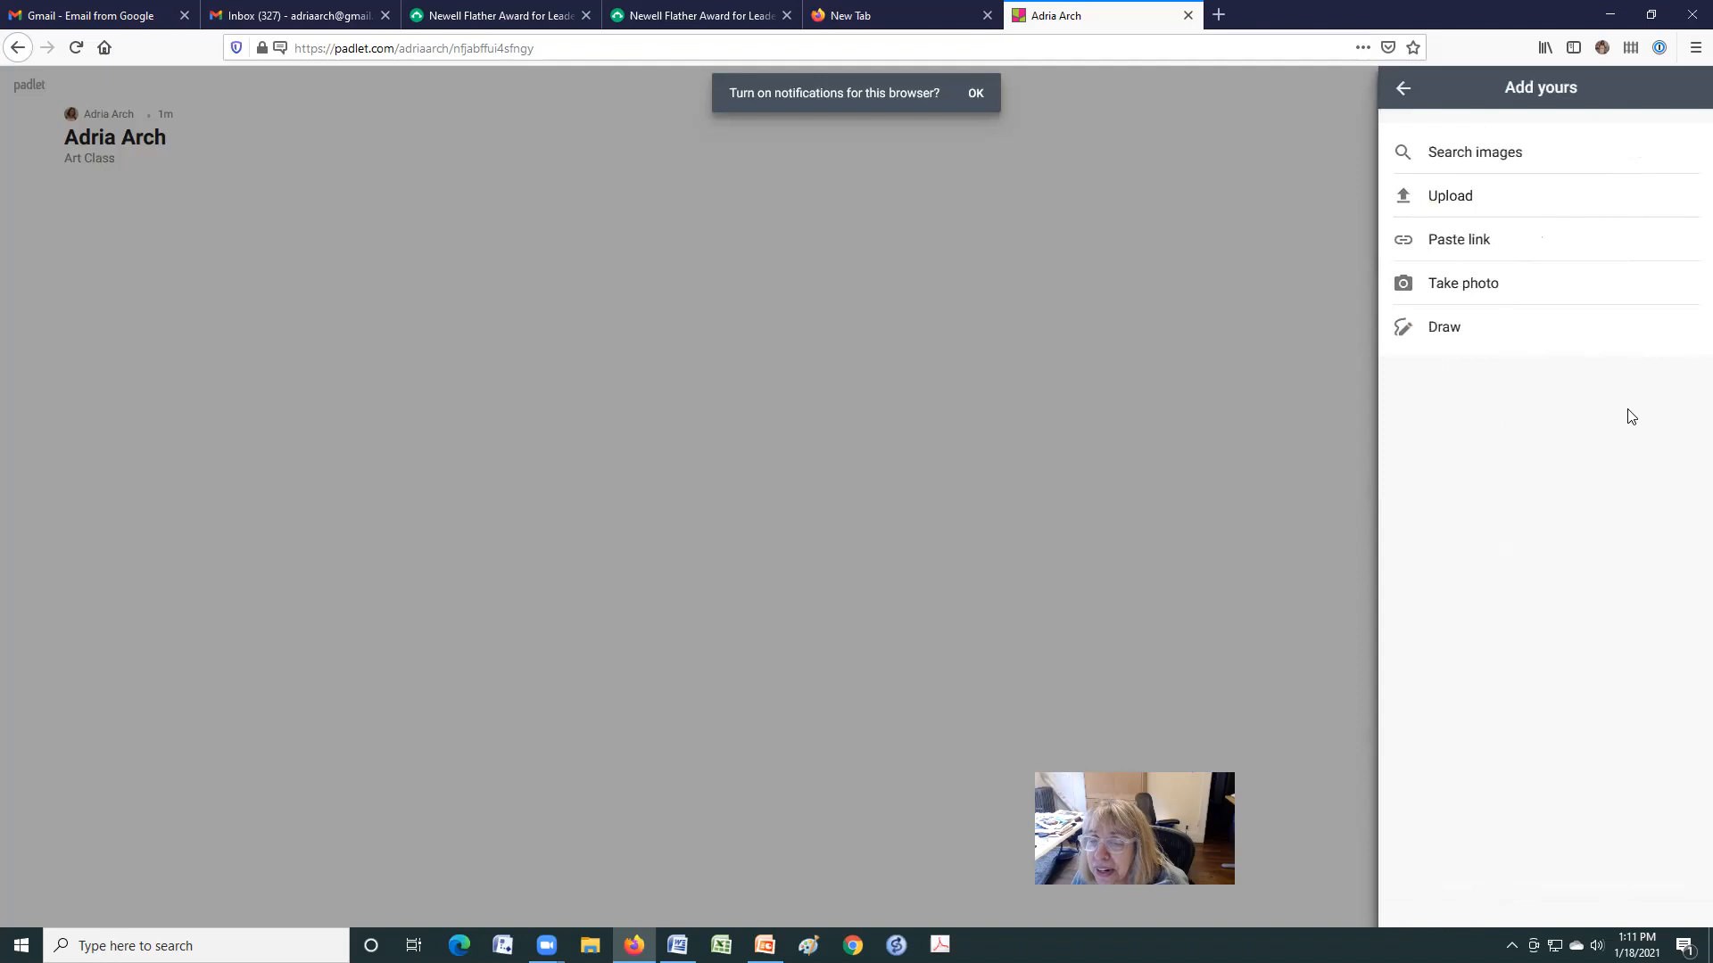
pyautogui.click(1456, 198)
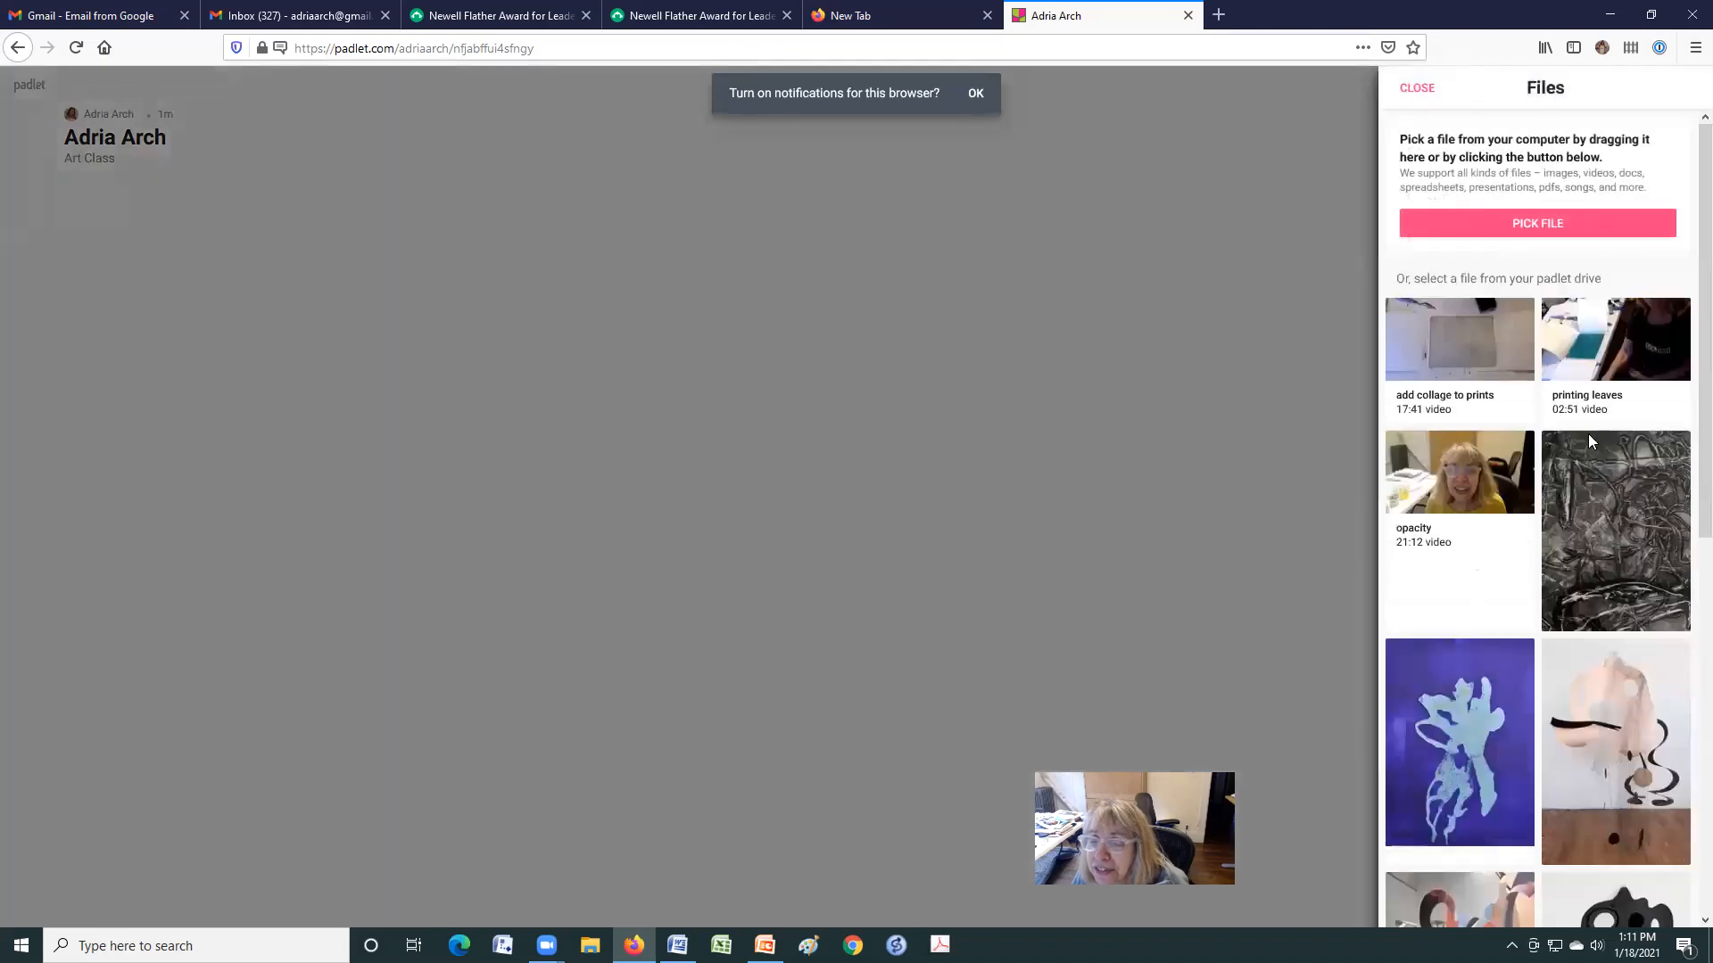
pyautogui.click(1467, 491)
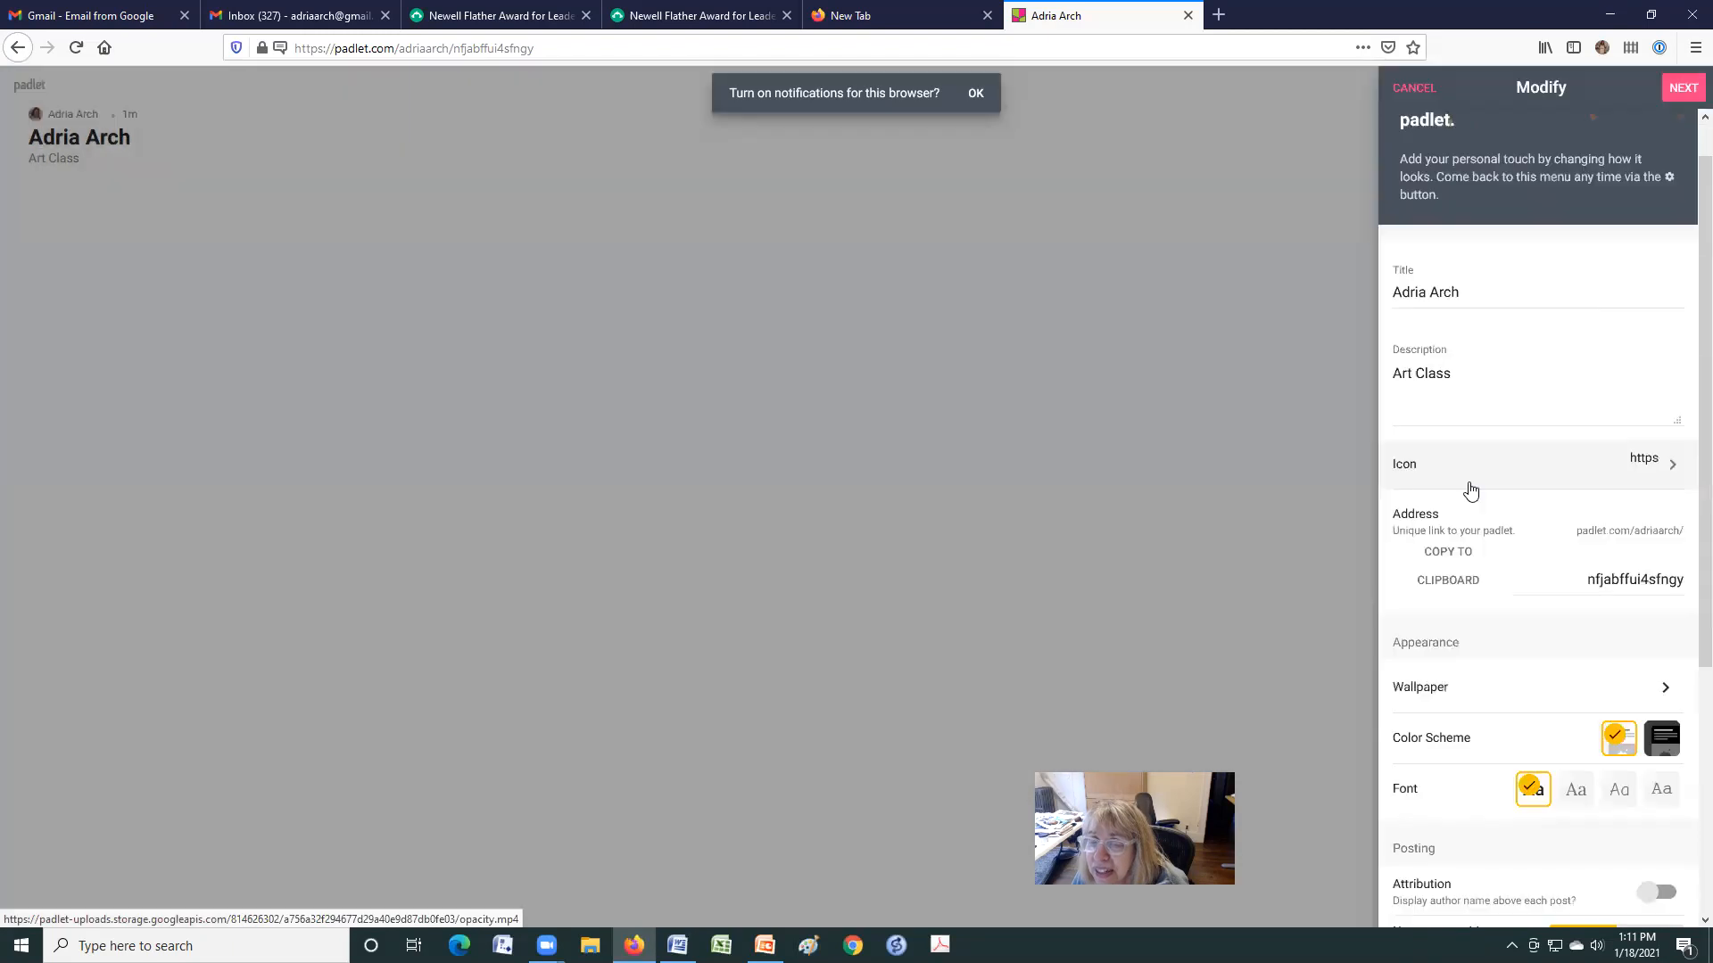
pyautogui.click(1677, 86)
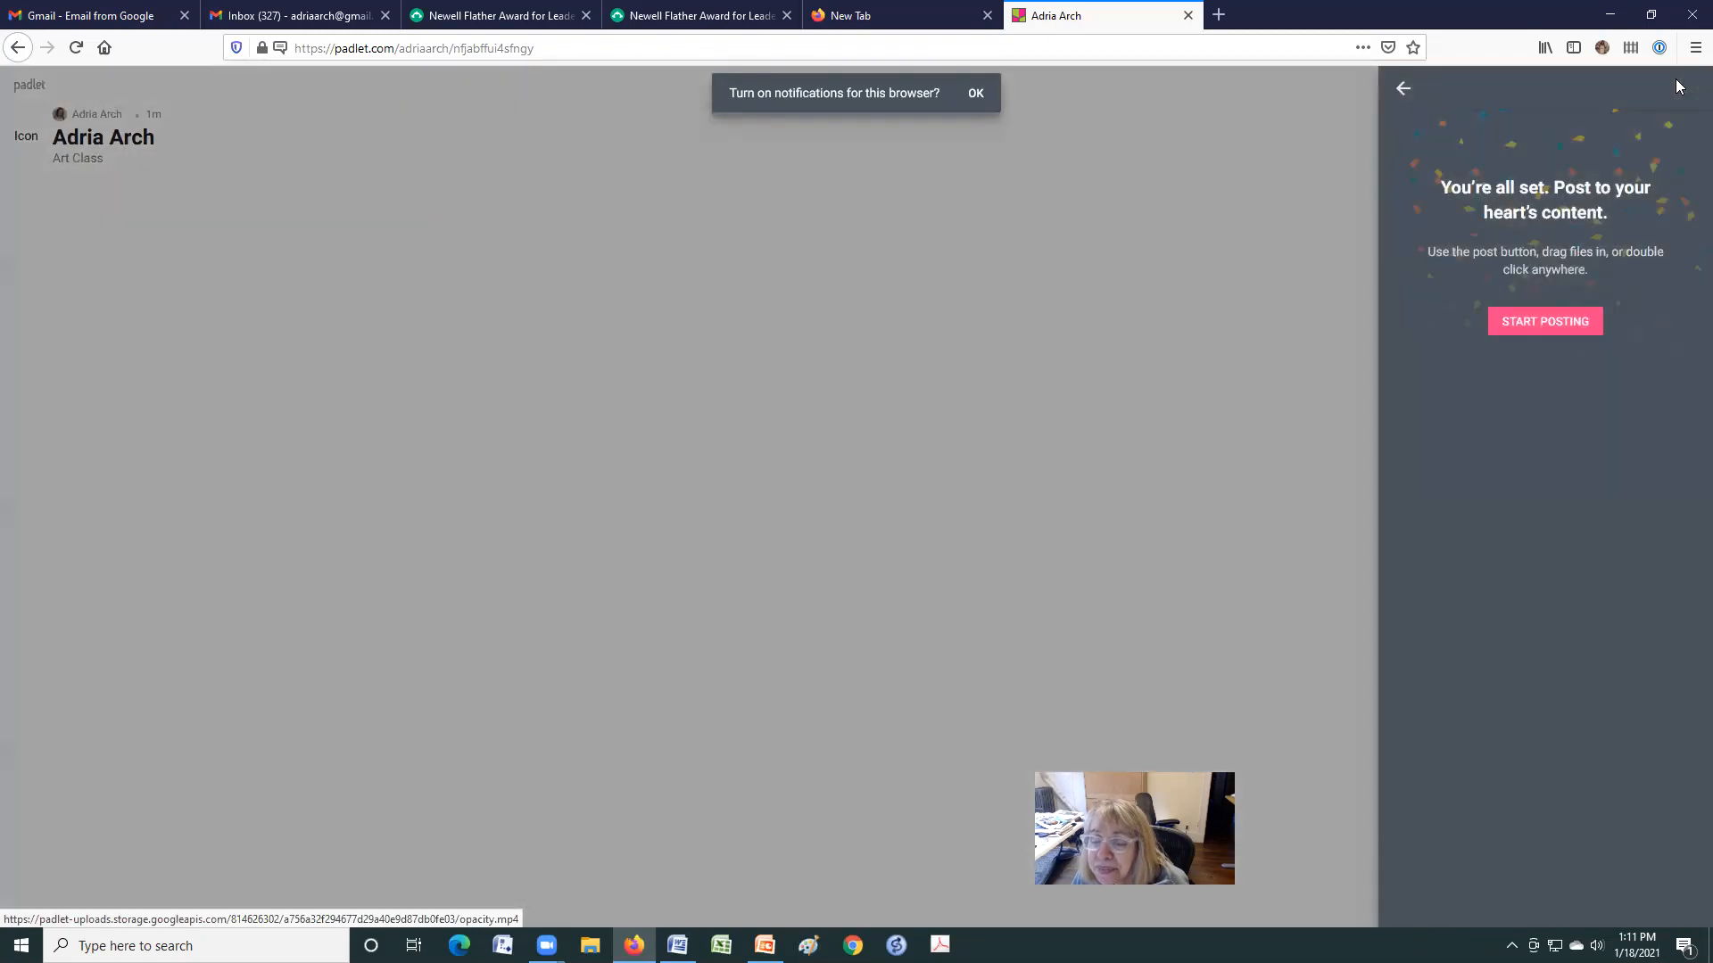
pyautogui.click(1554, 323)
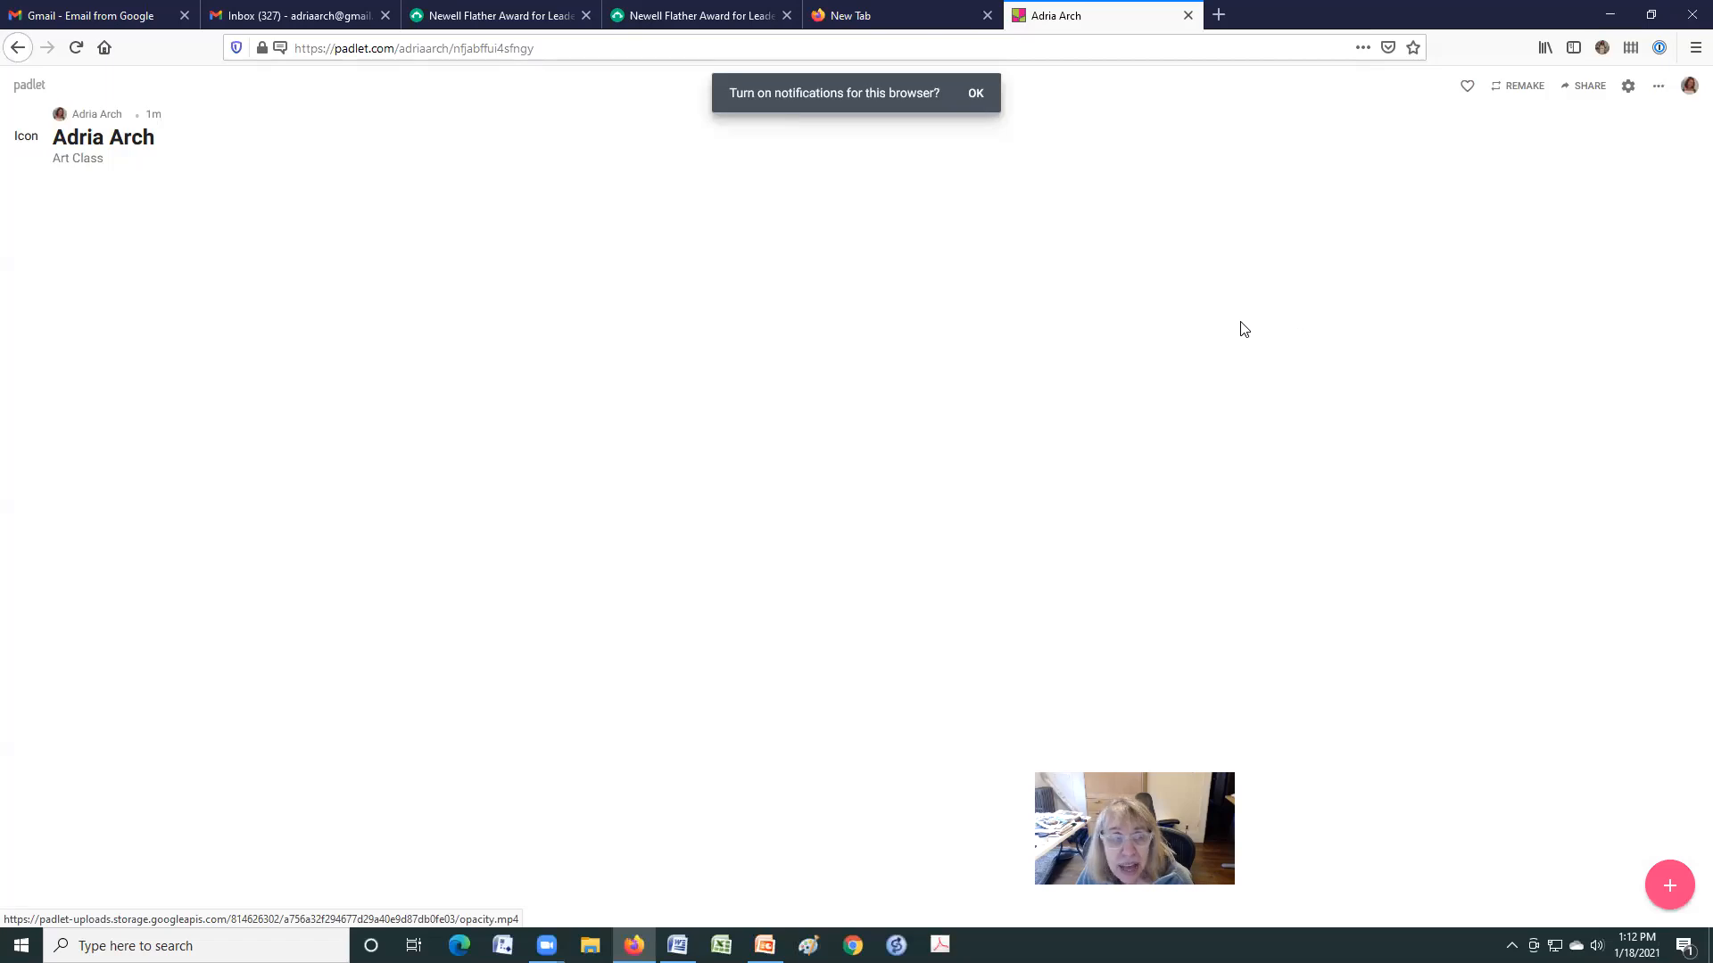
# Step: Create a new post and upload the warhol2 image to it from the "PP on color" folder in Pictures
pyautogui.doubleClick(1241, 348)
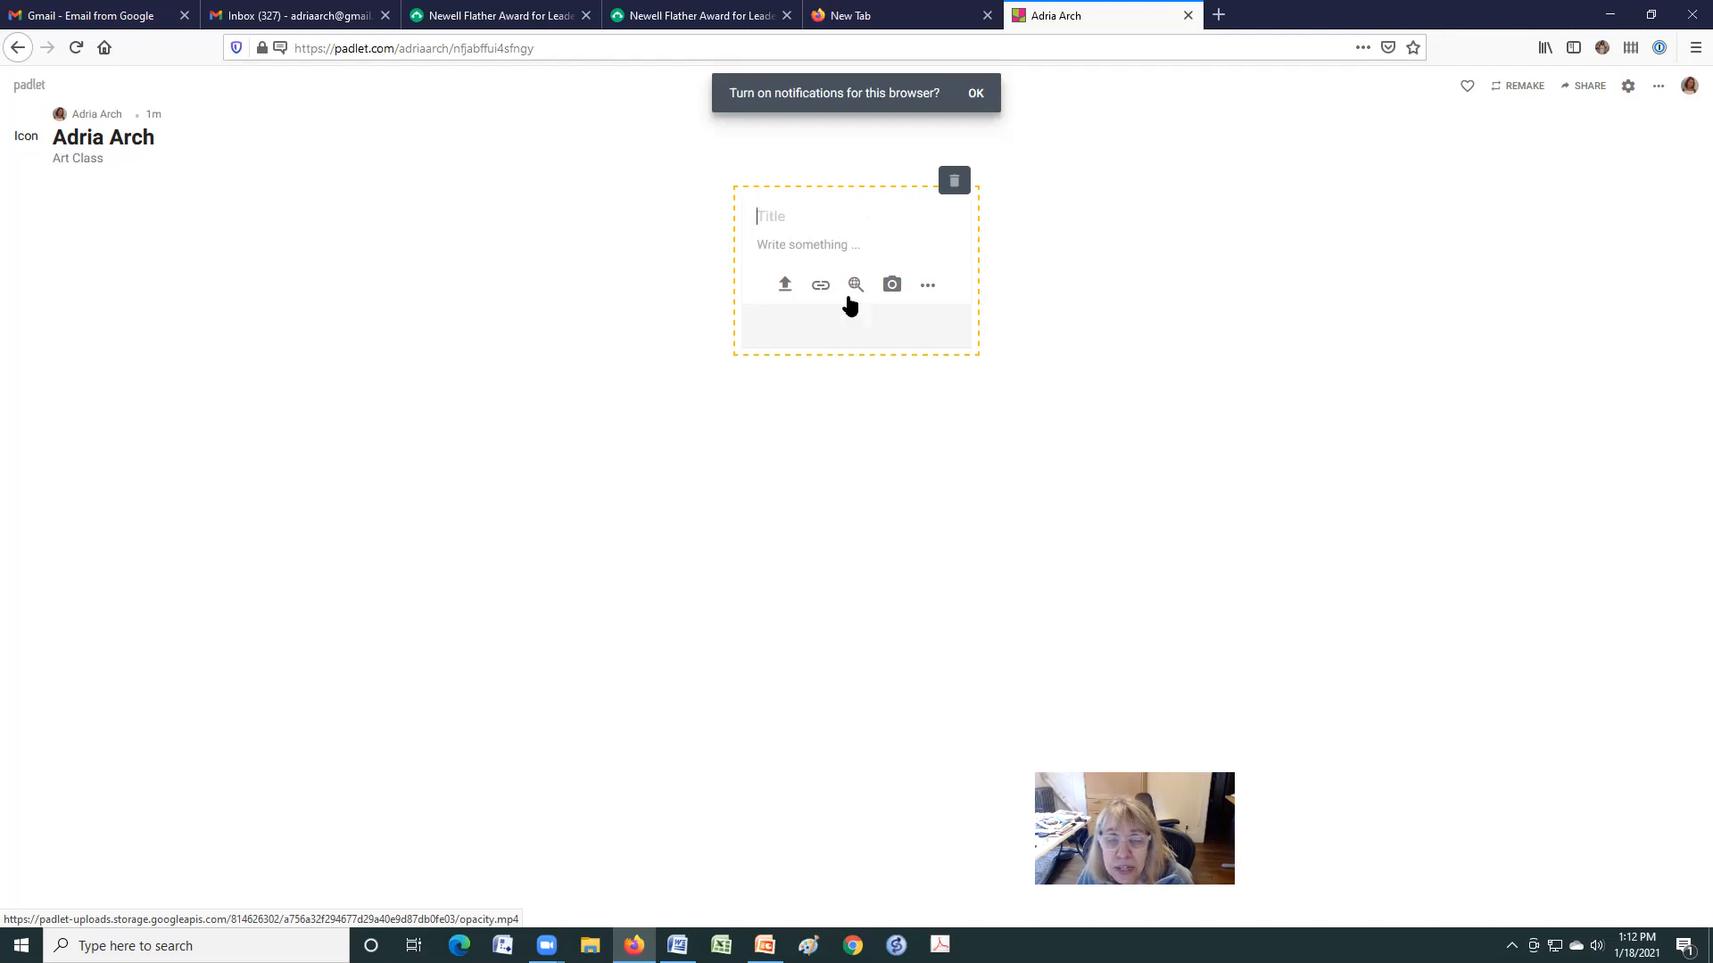
pyautogui.click(786, 291)
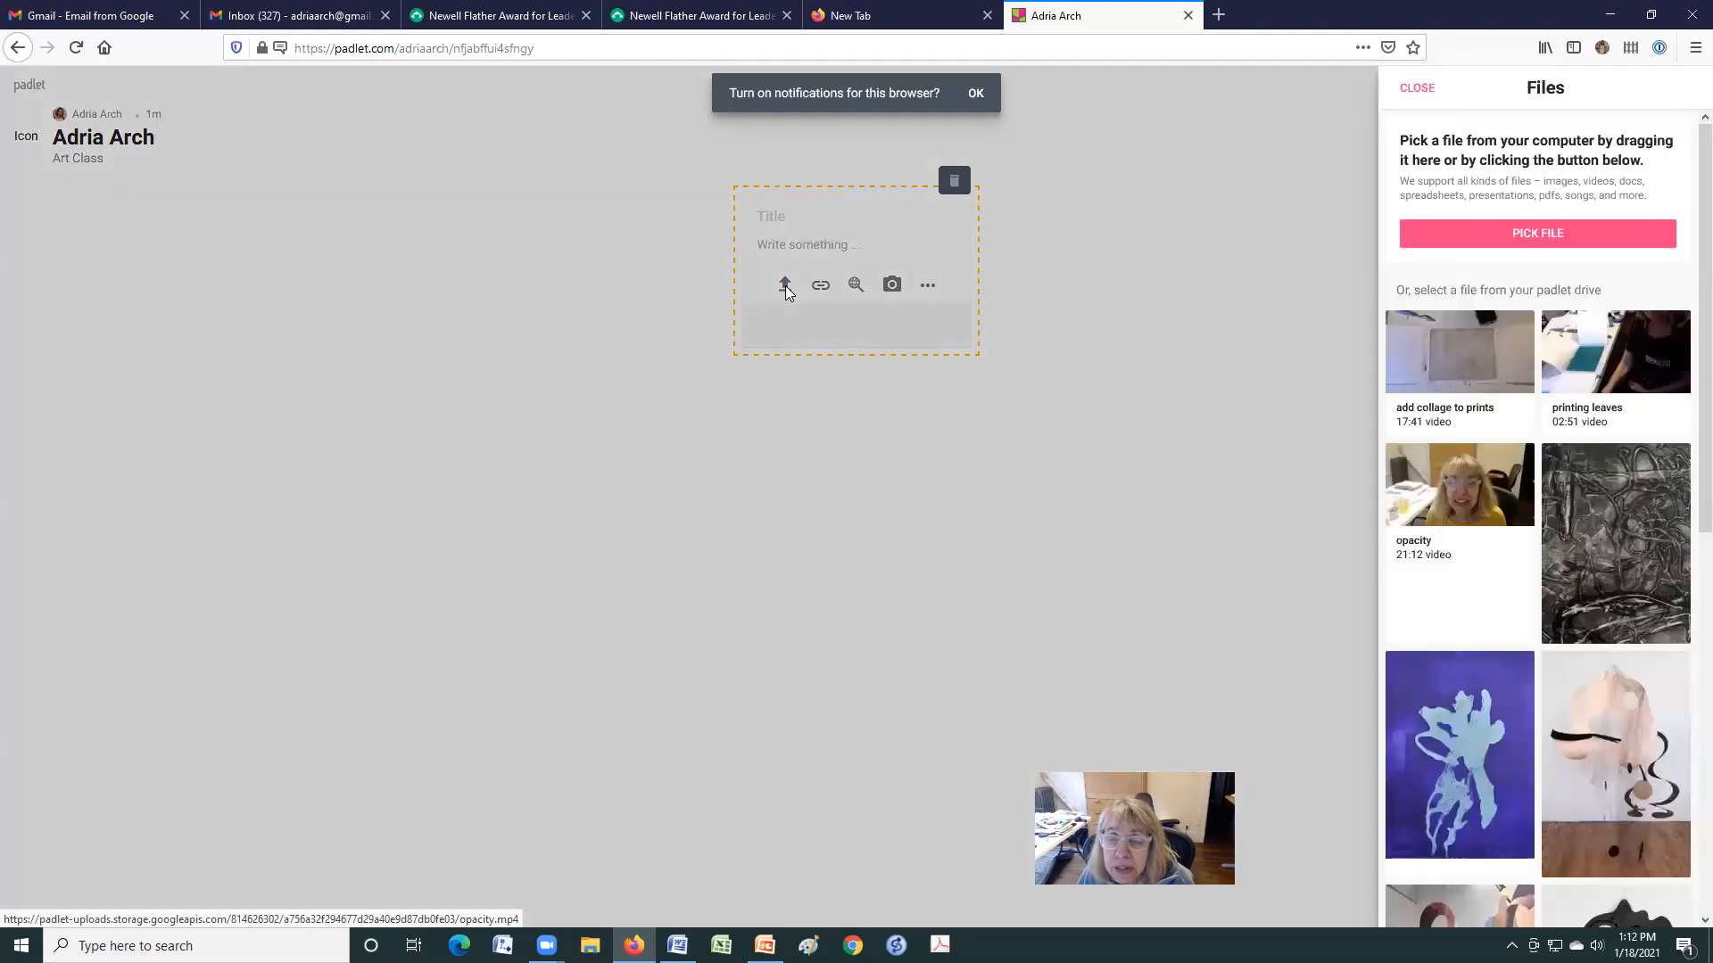
pyautogui.click(1533, 237)
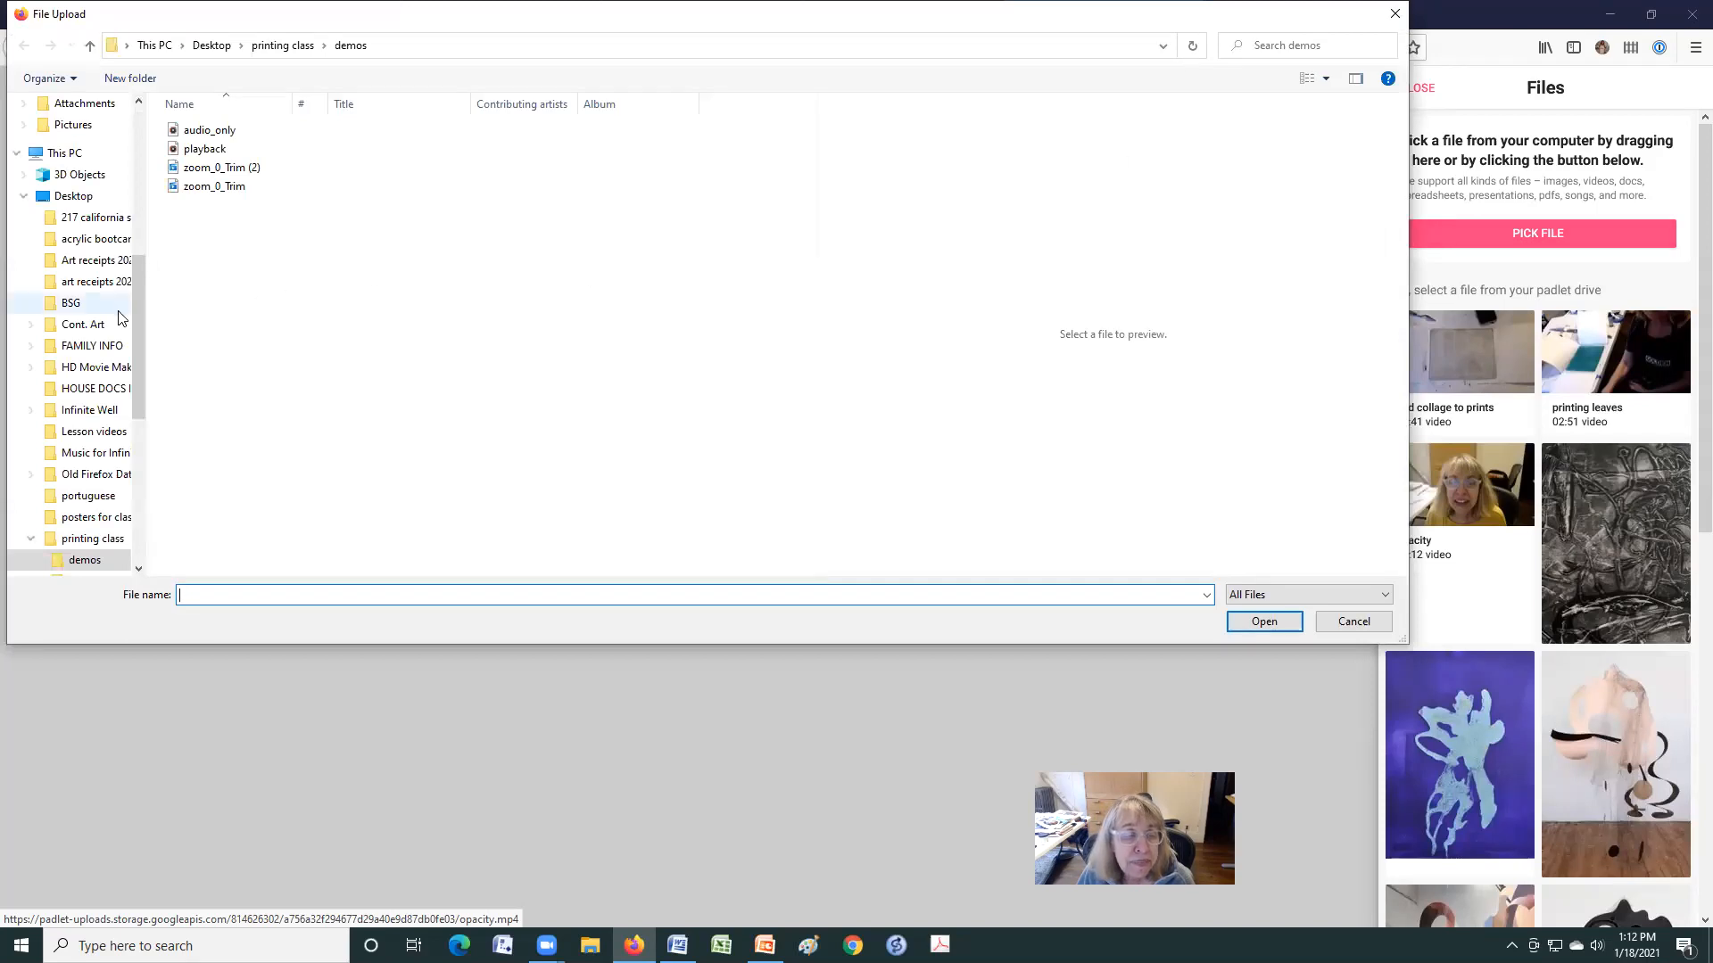
pyautogui.moveTo(146, 291); pyautogui.dragTo(140, 184)
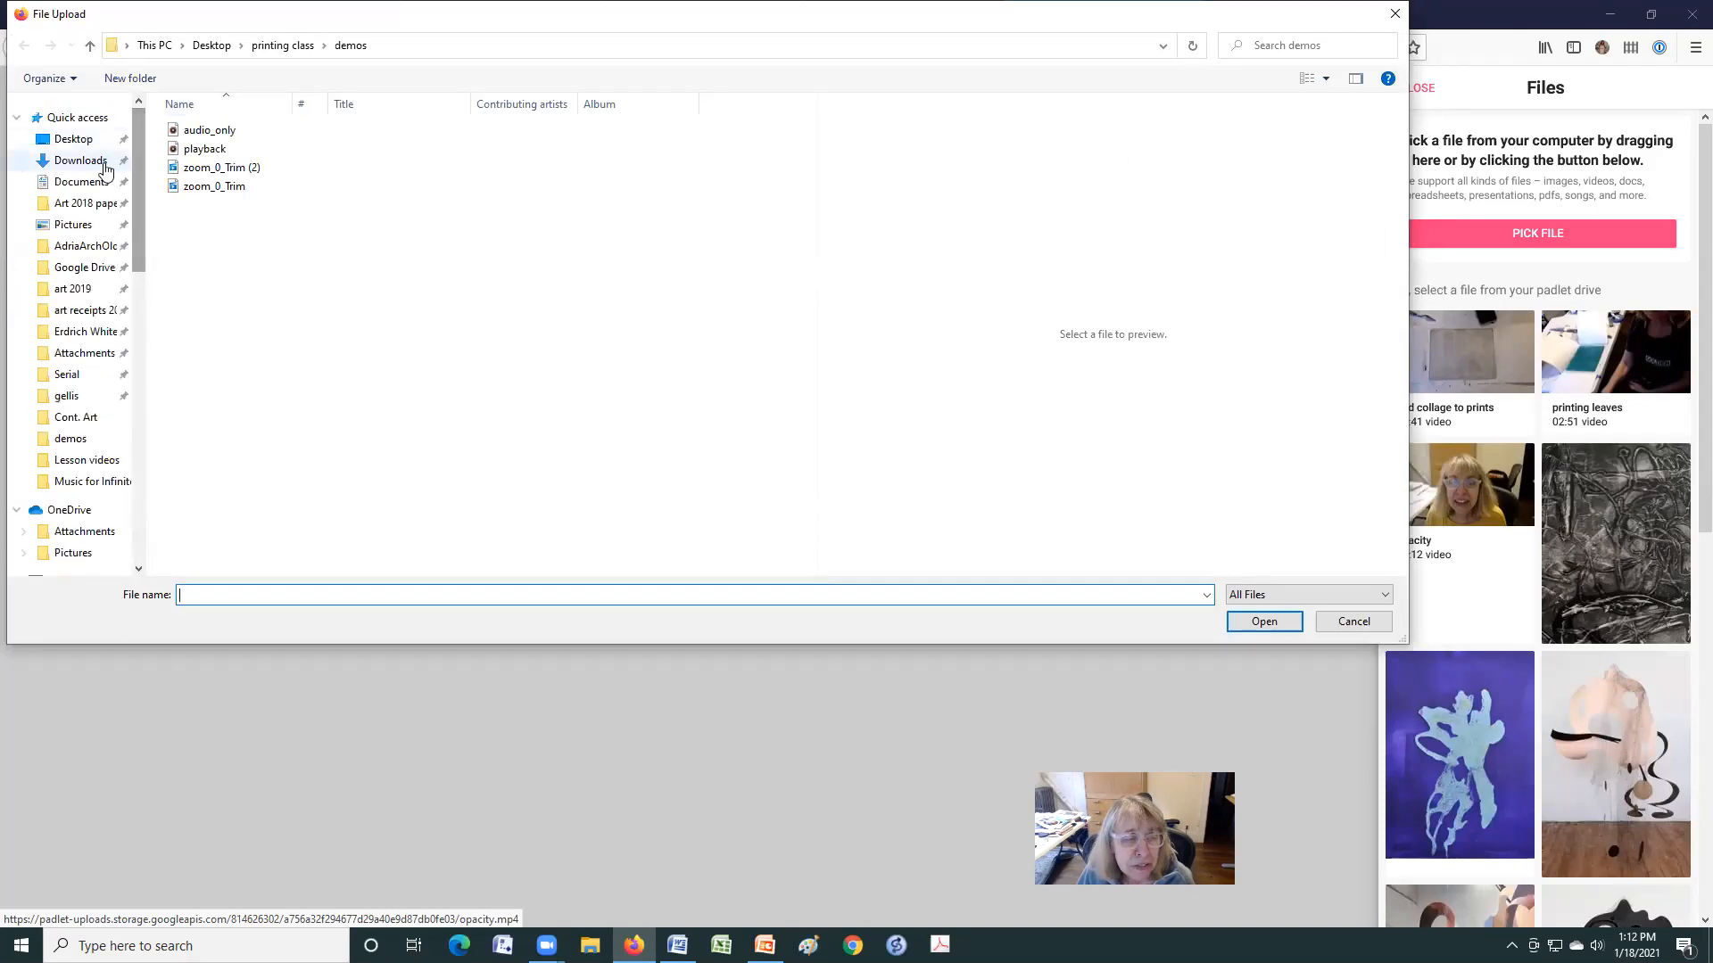
pyautogui.click(96, 230)
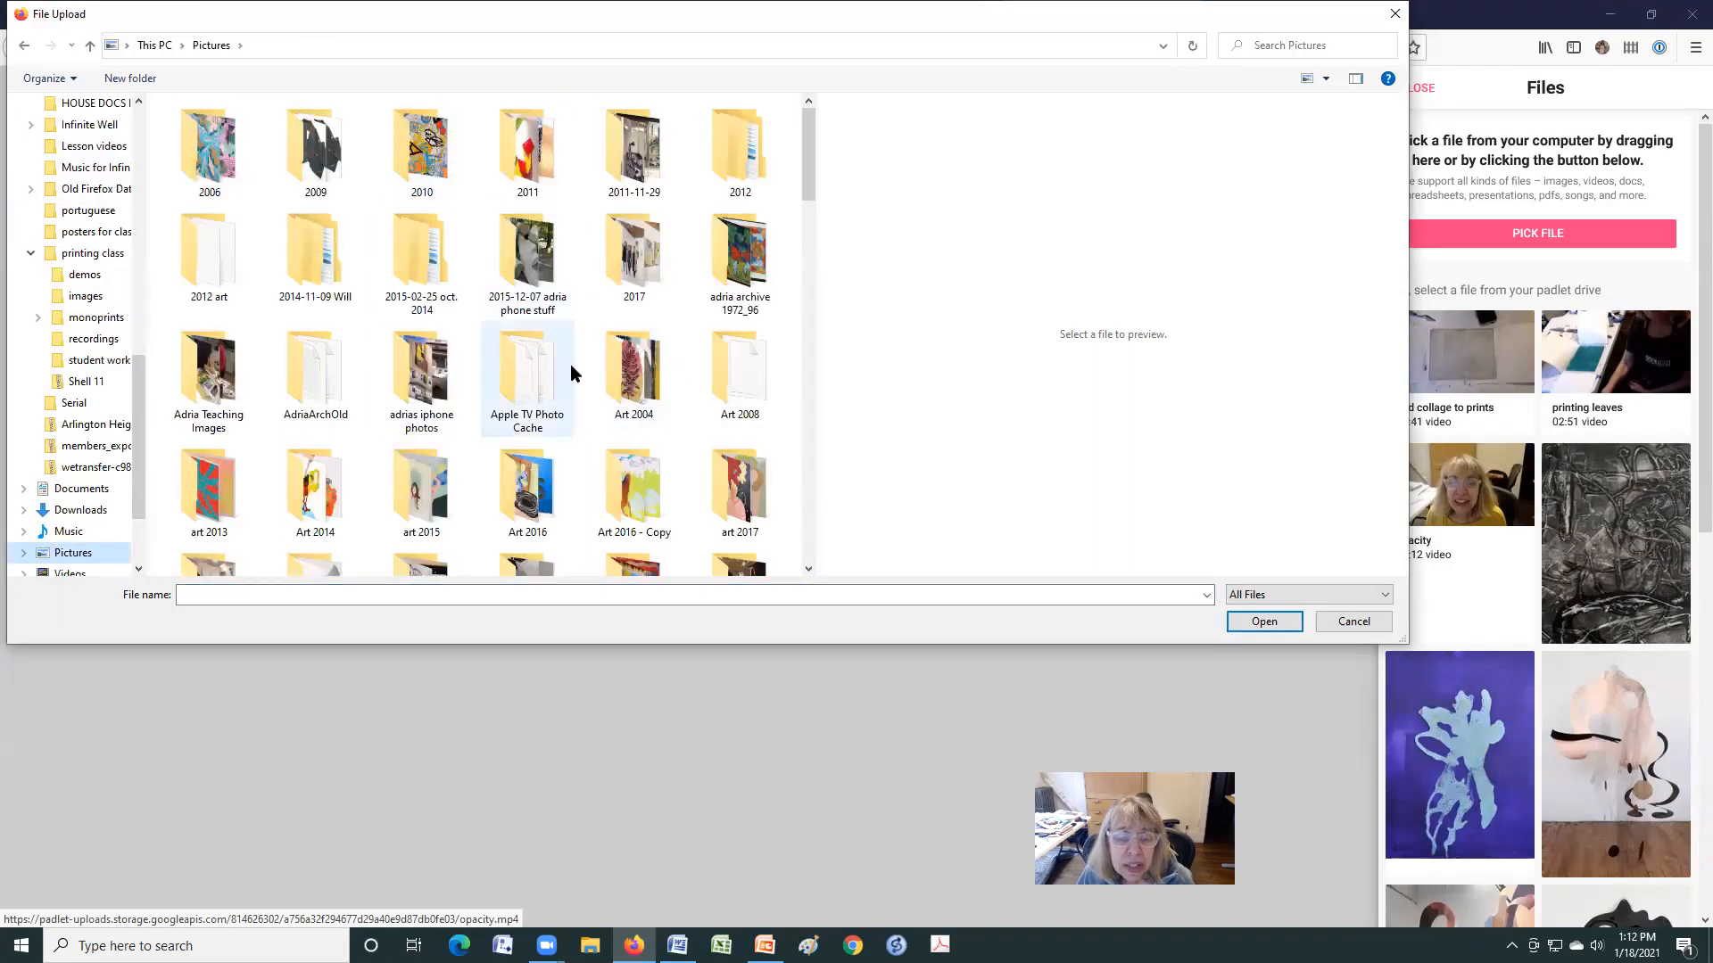
pyautogui.scroll(-8, 615, 339)
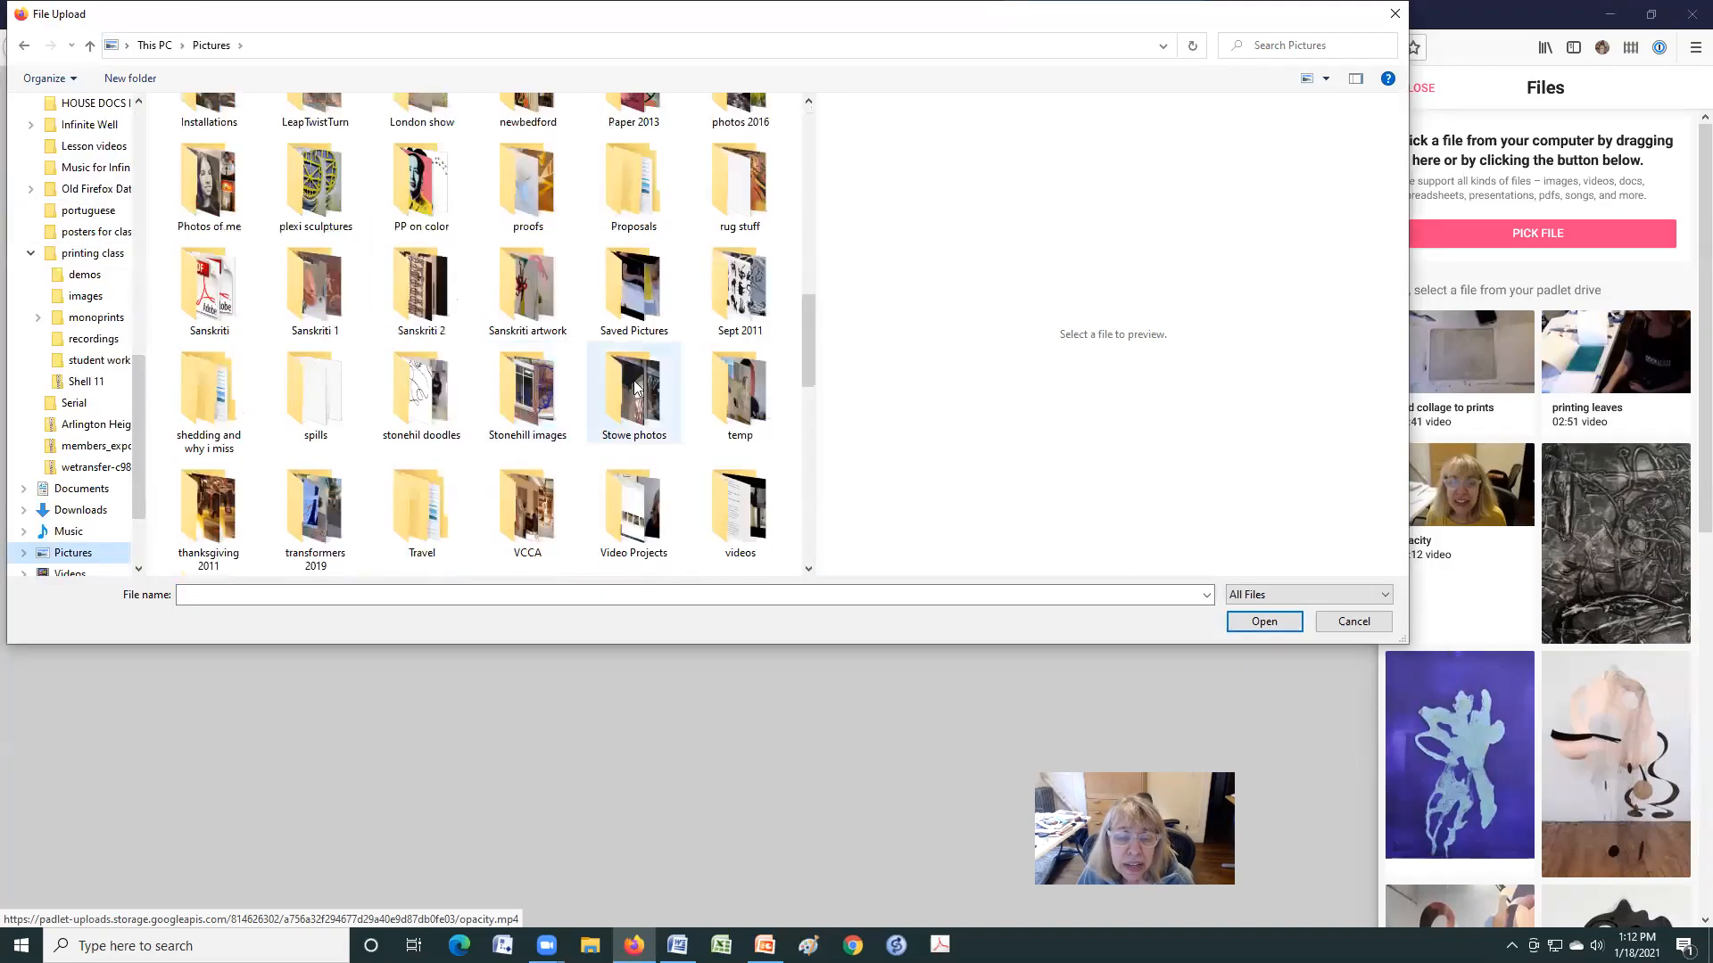
pyautogui.doubleClick(428, 204)
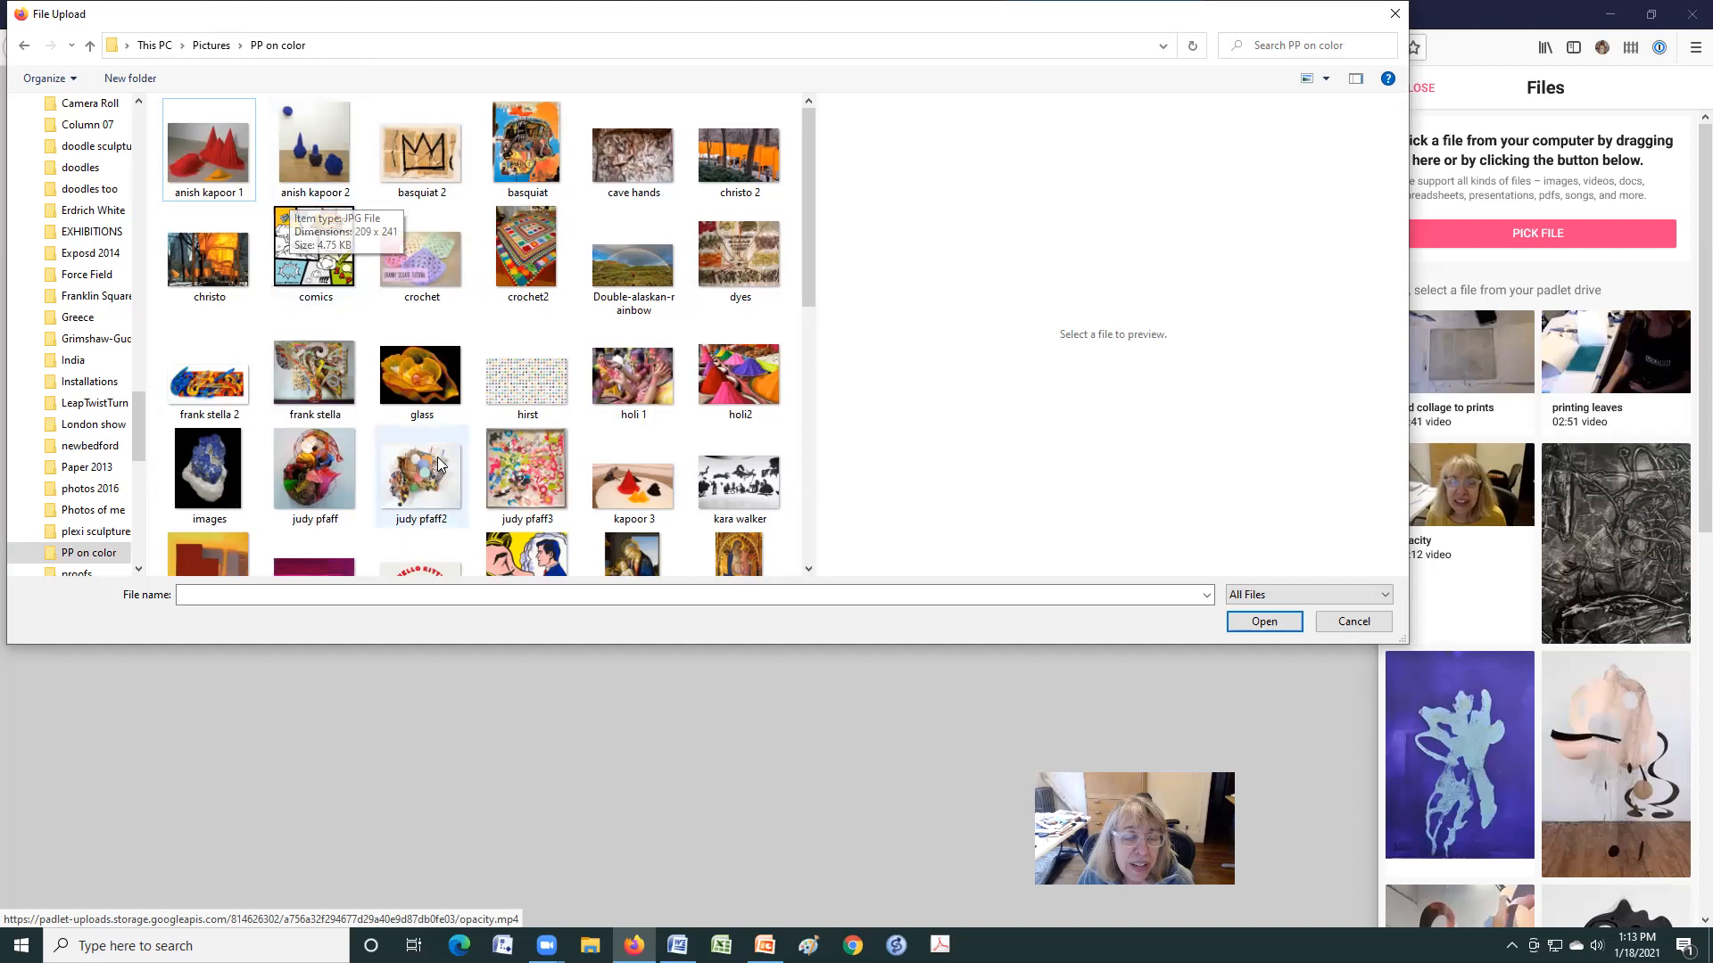
pyautogui.scroll(-10, 439, 464)
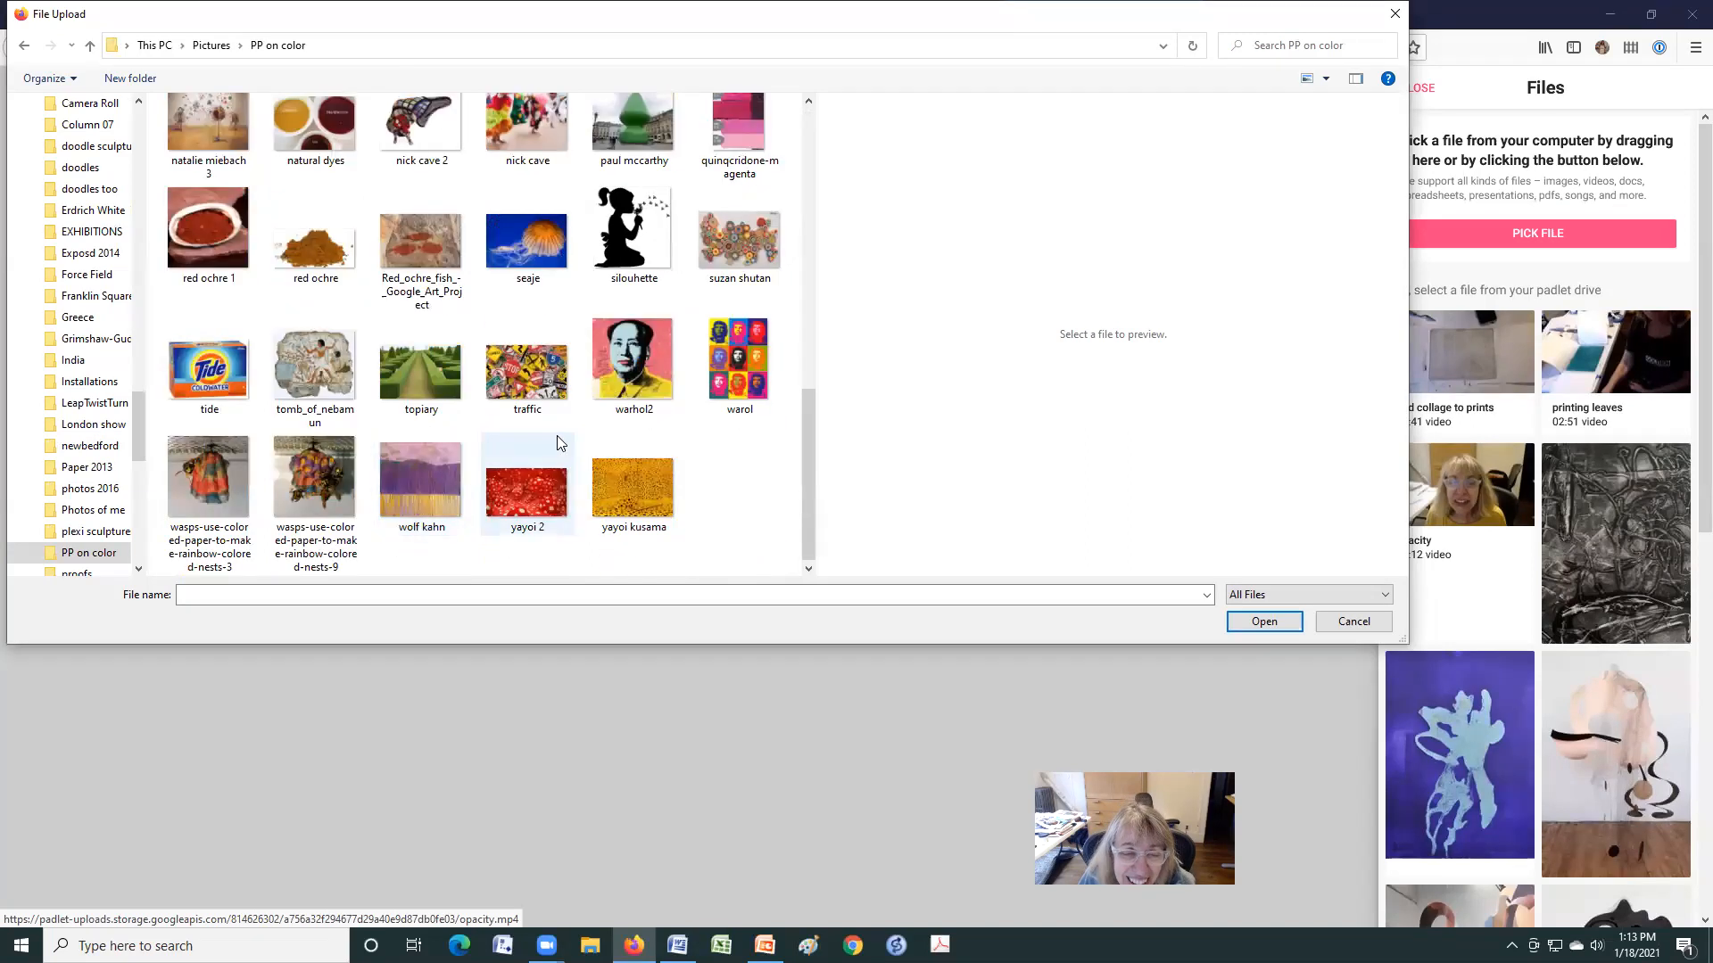
pyautogui.click(597, 390)
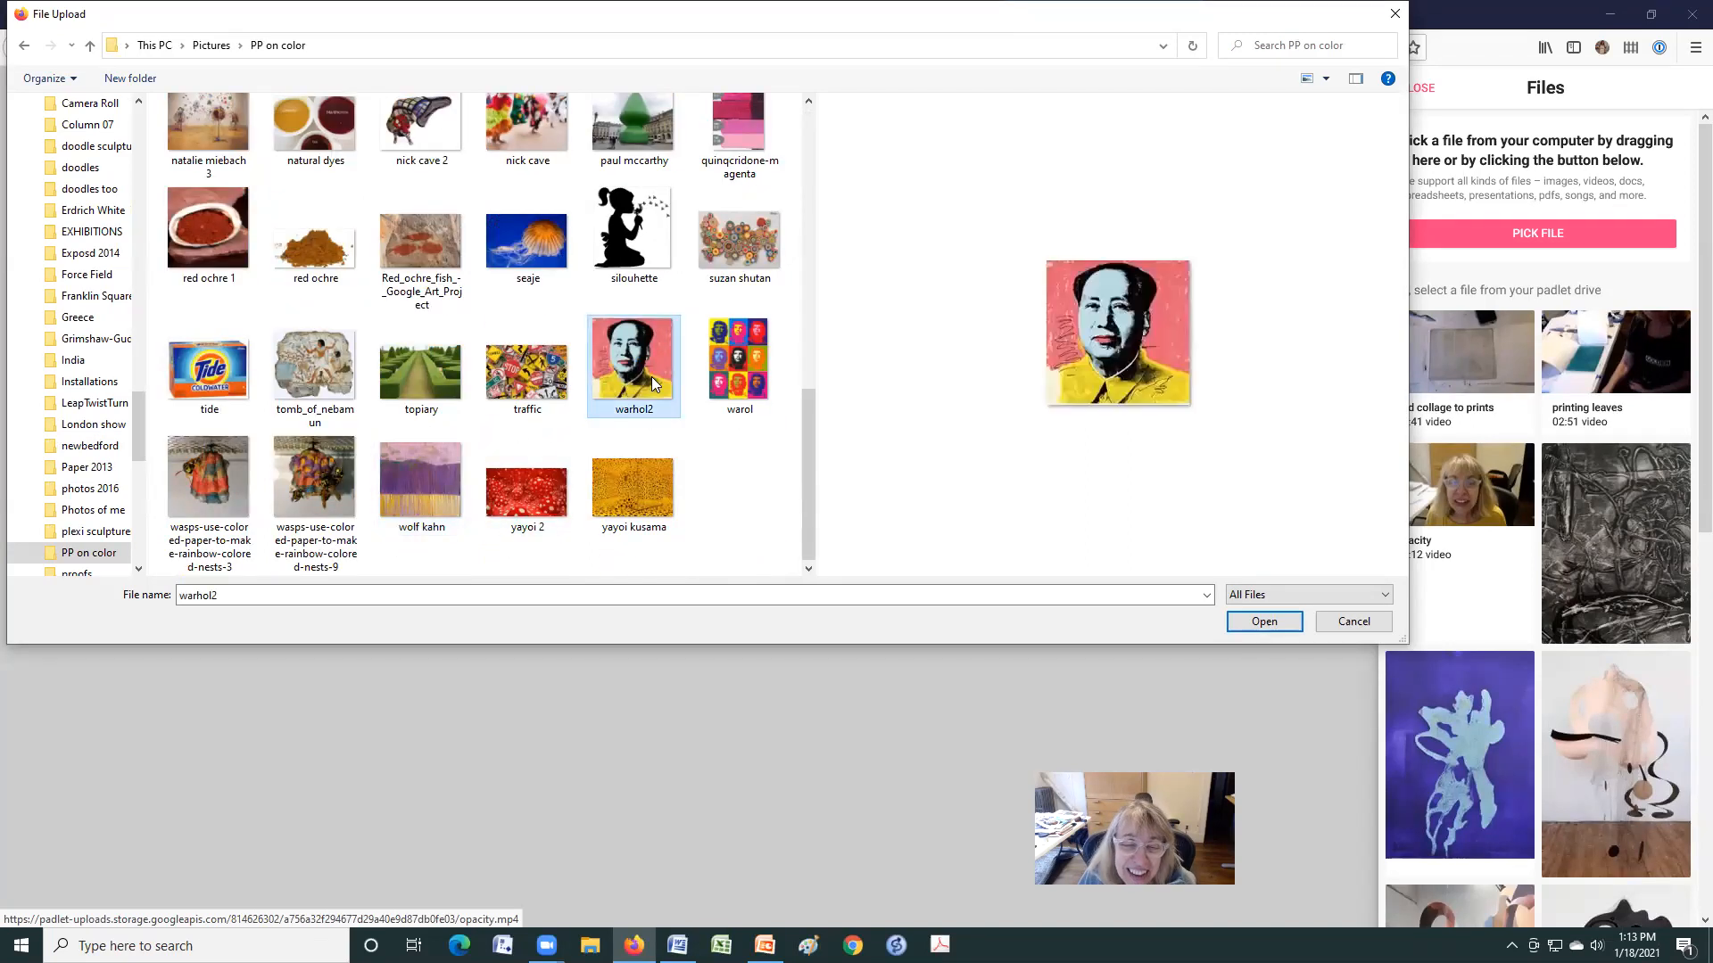
pyautogui.click(1280, 621)
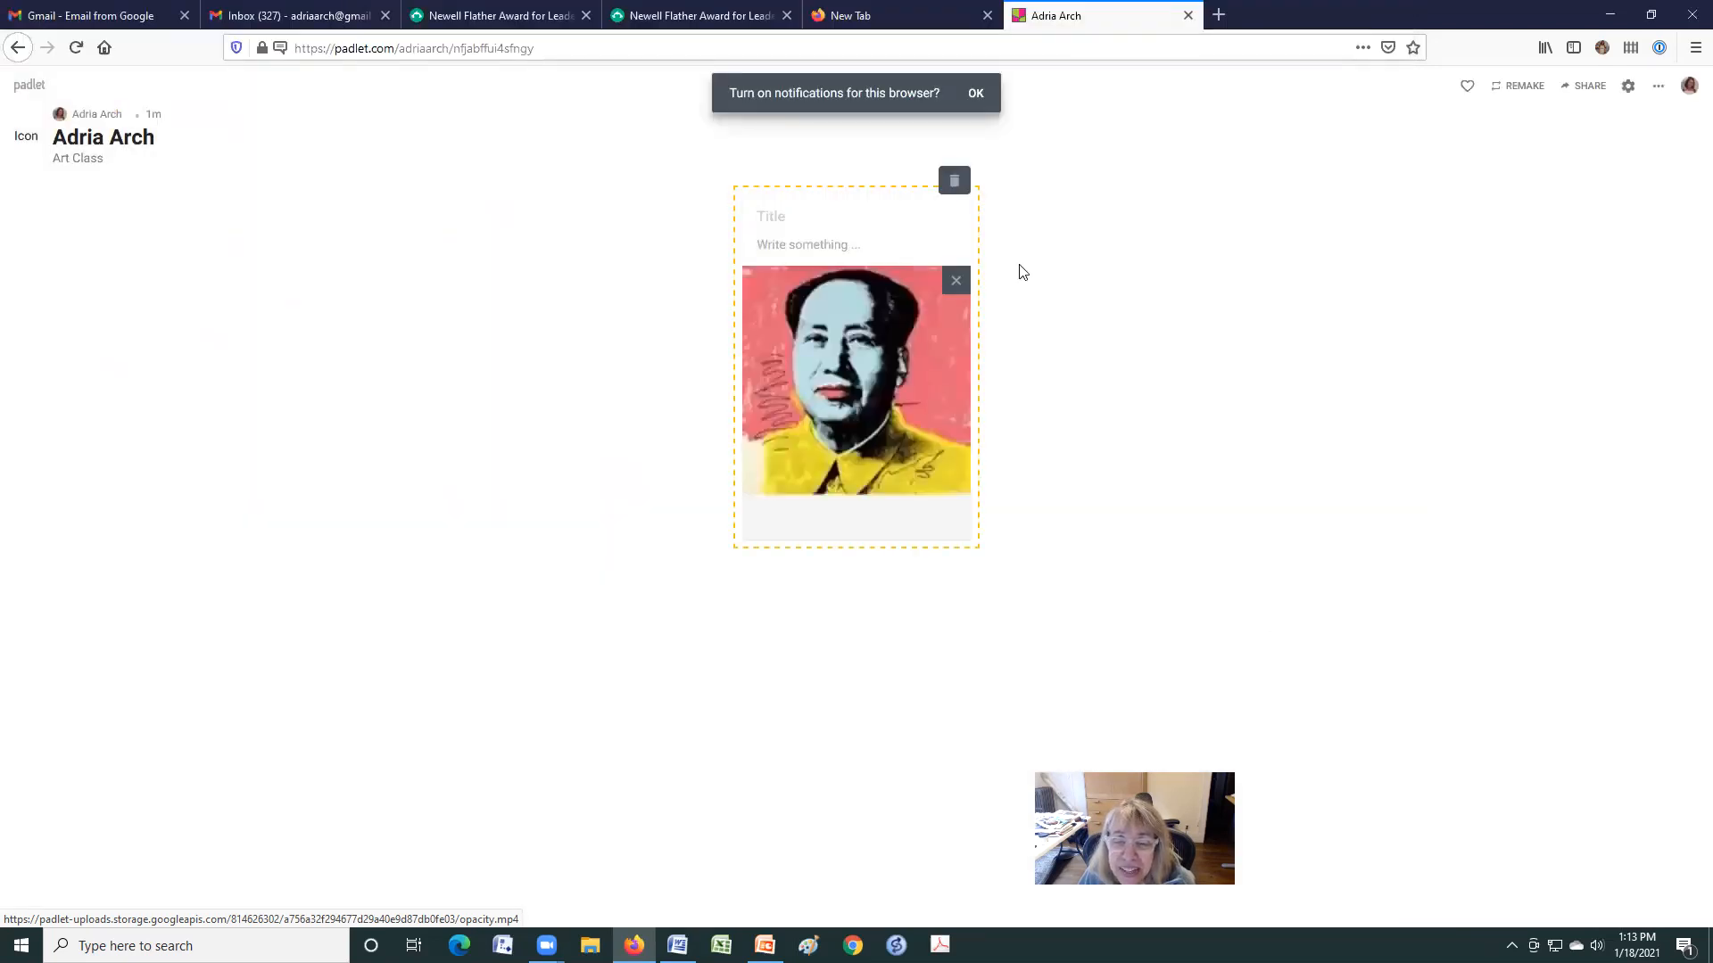
# Step: Title the image post "Andy Warhol", add the text "just playing", and finish editing it
pyautogui.click(805, 237)
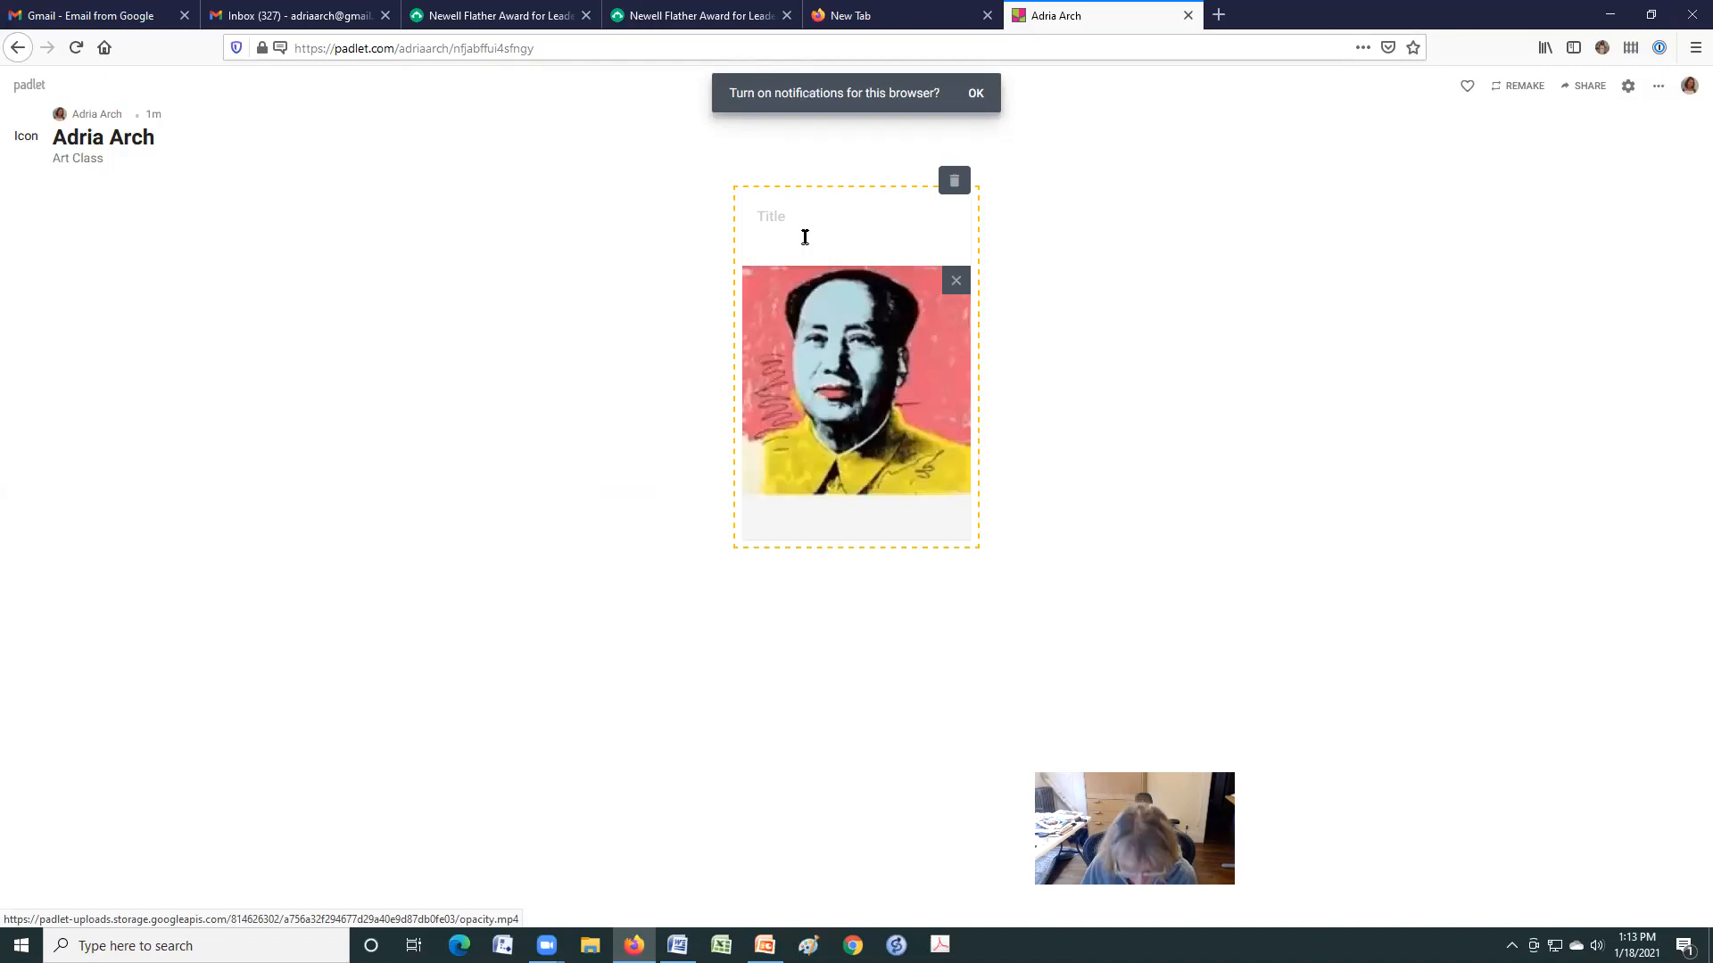
pyautogui.click(801, 221)
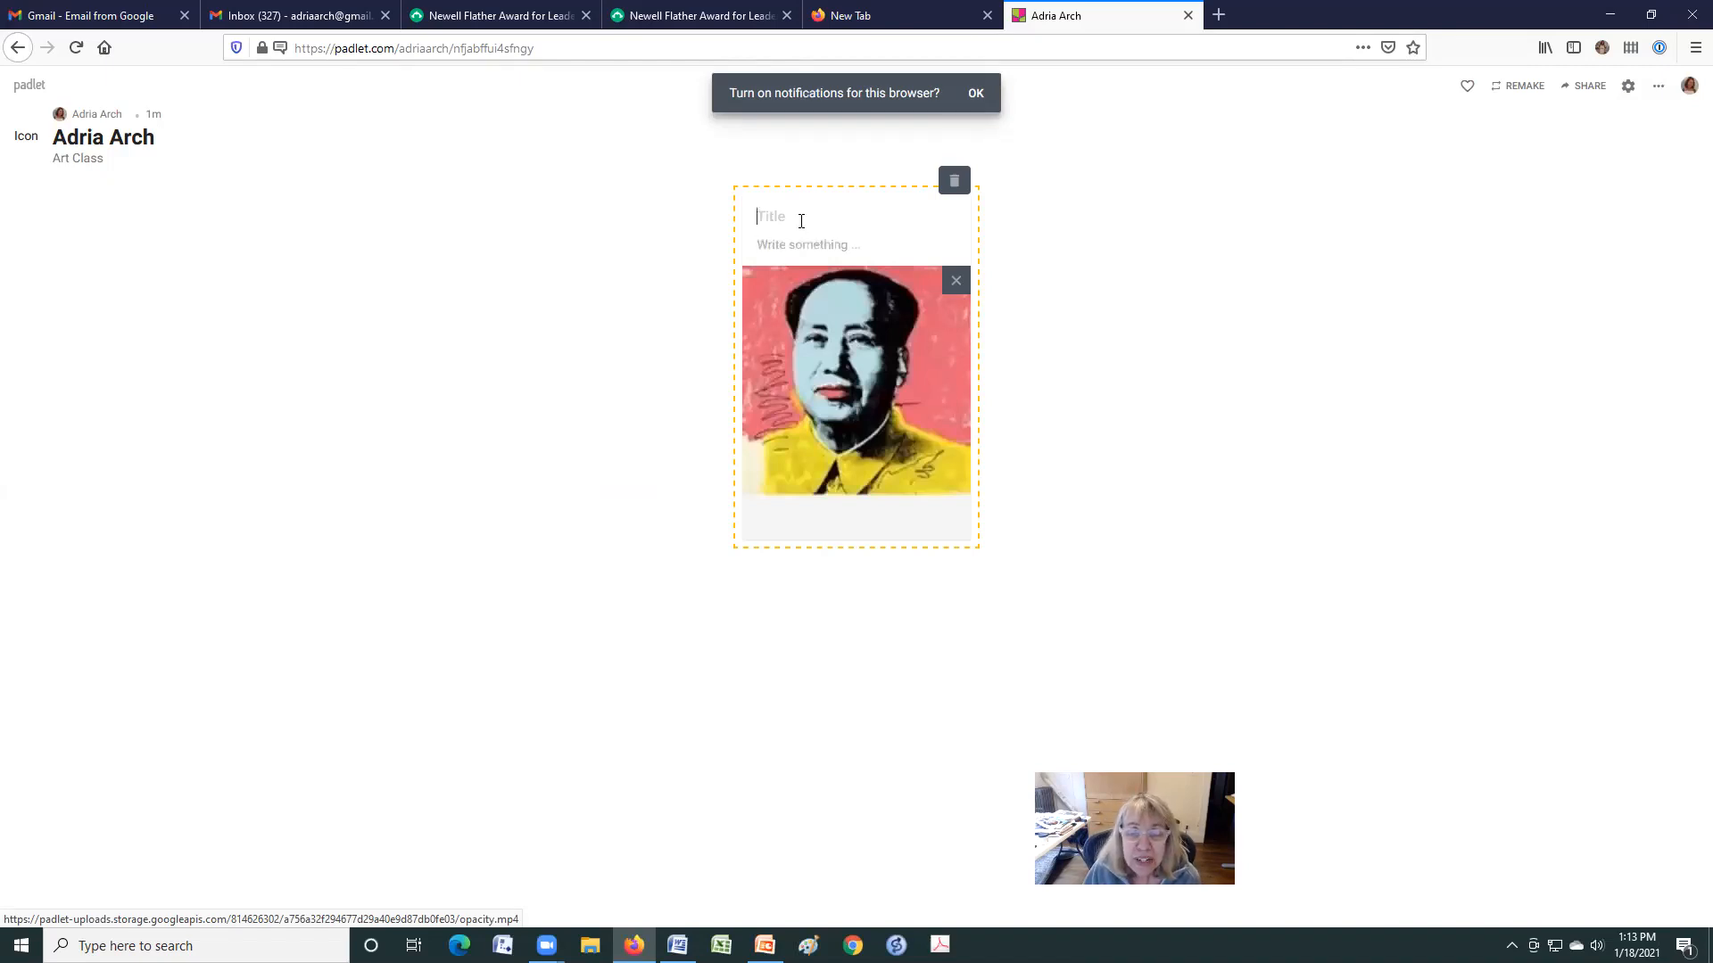
pyautogui.write('Andy Warhol')
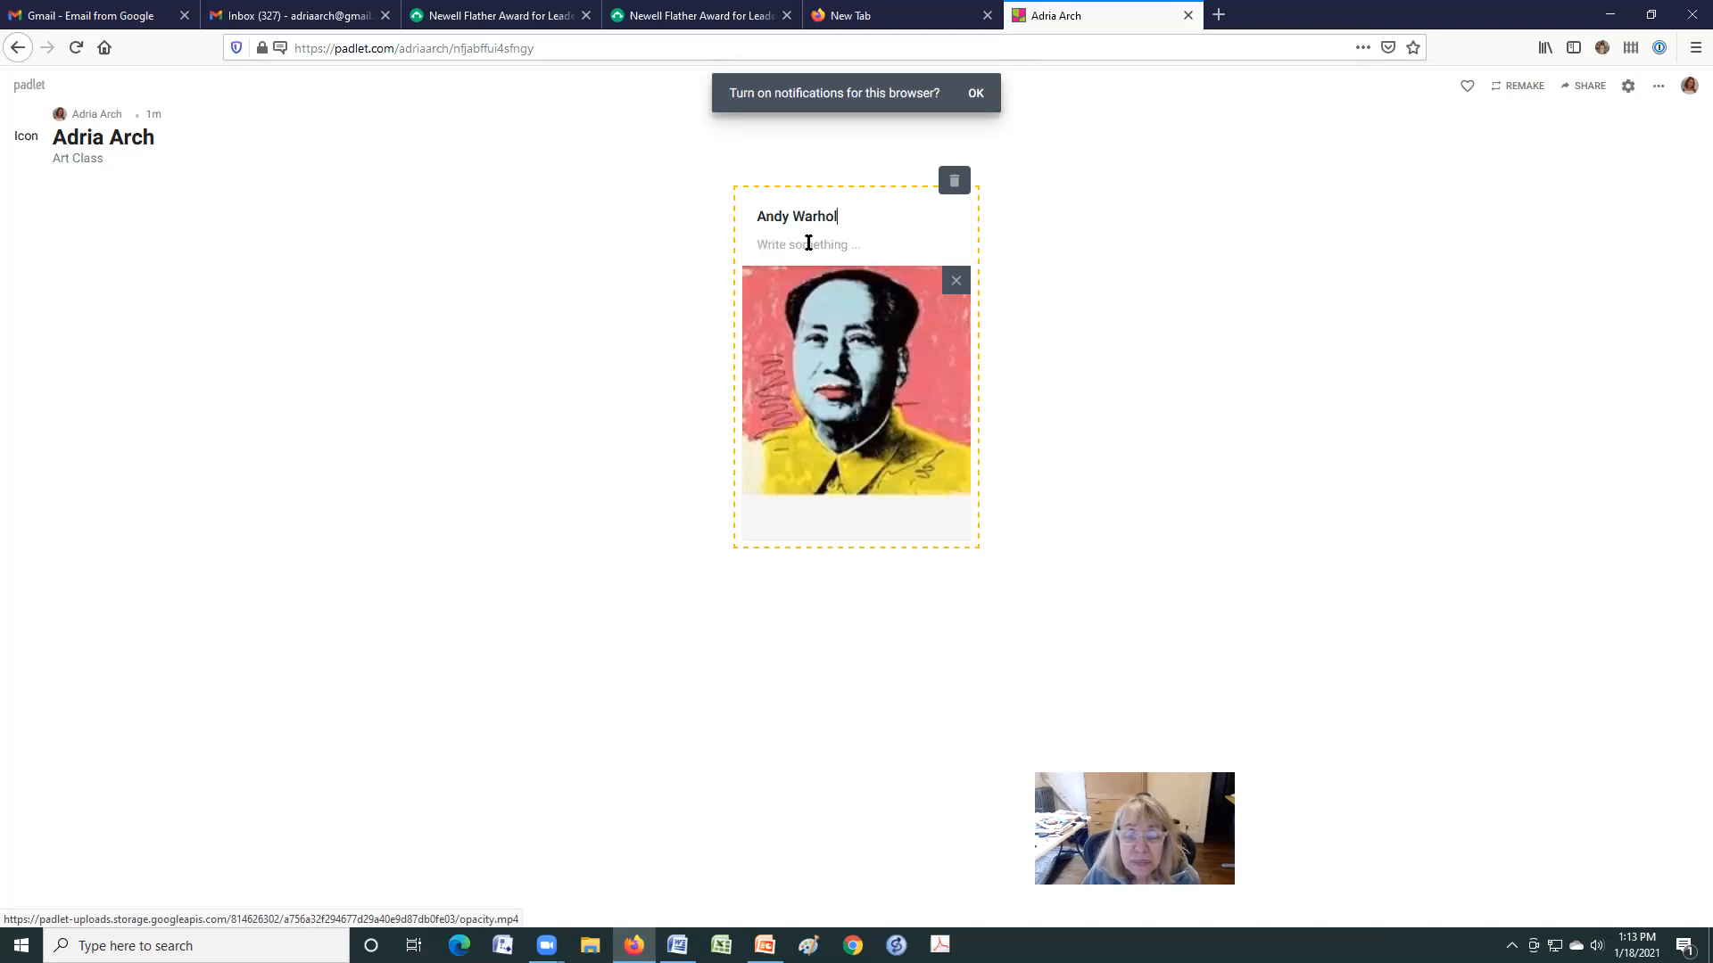
pyautogui.click(808, 242)
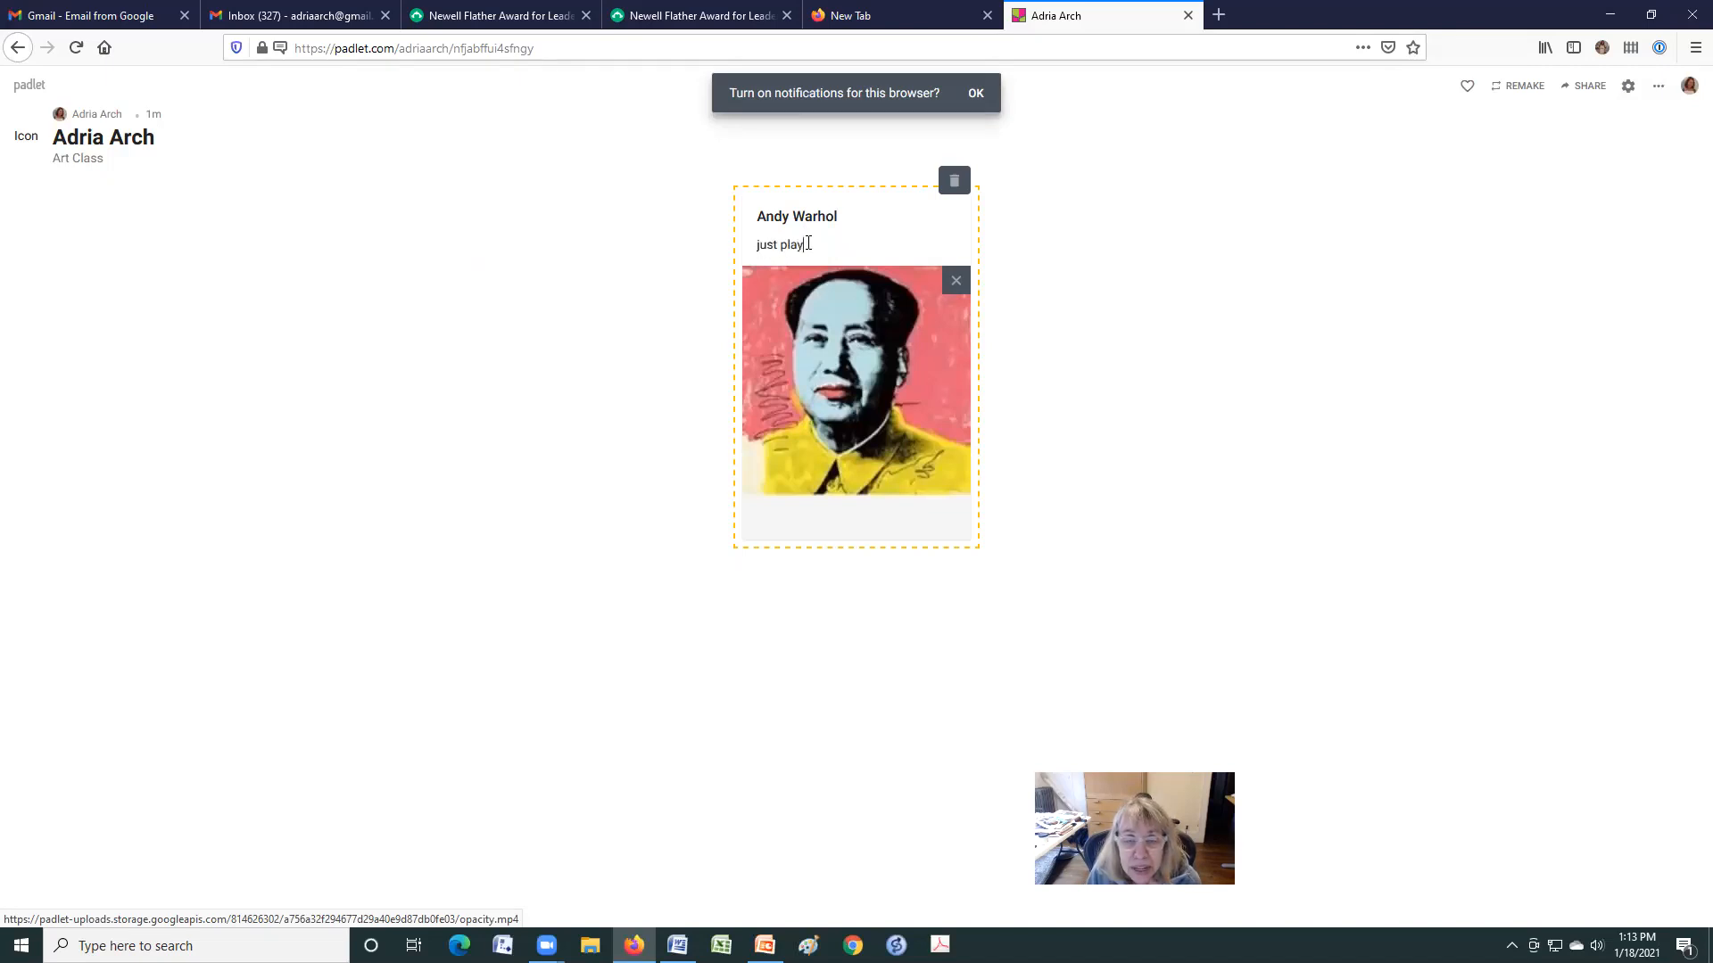
pyautogui.click(1092, 326)
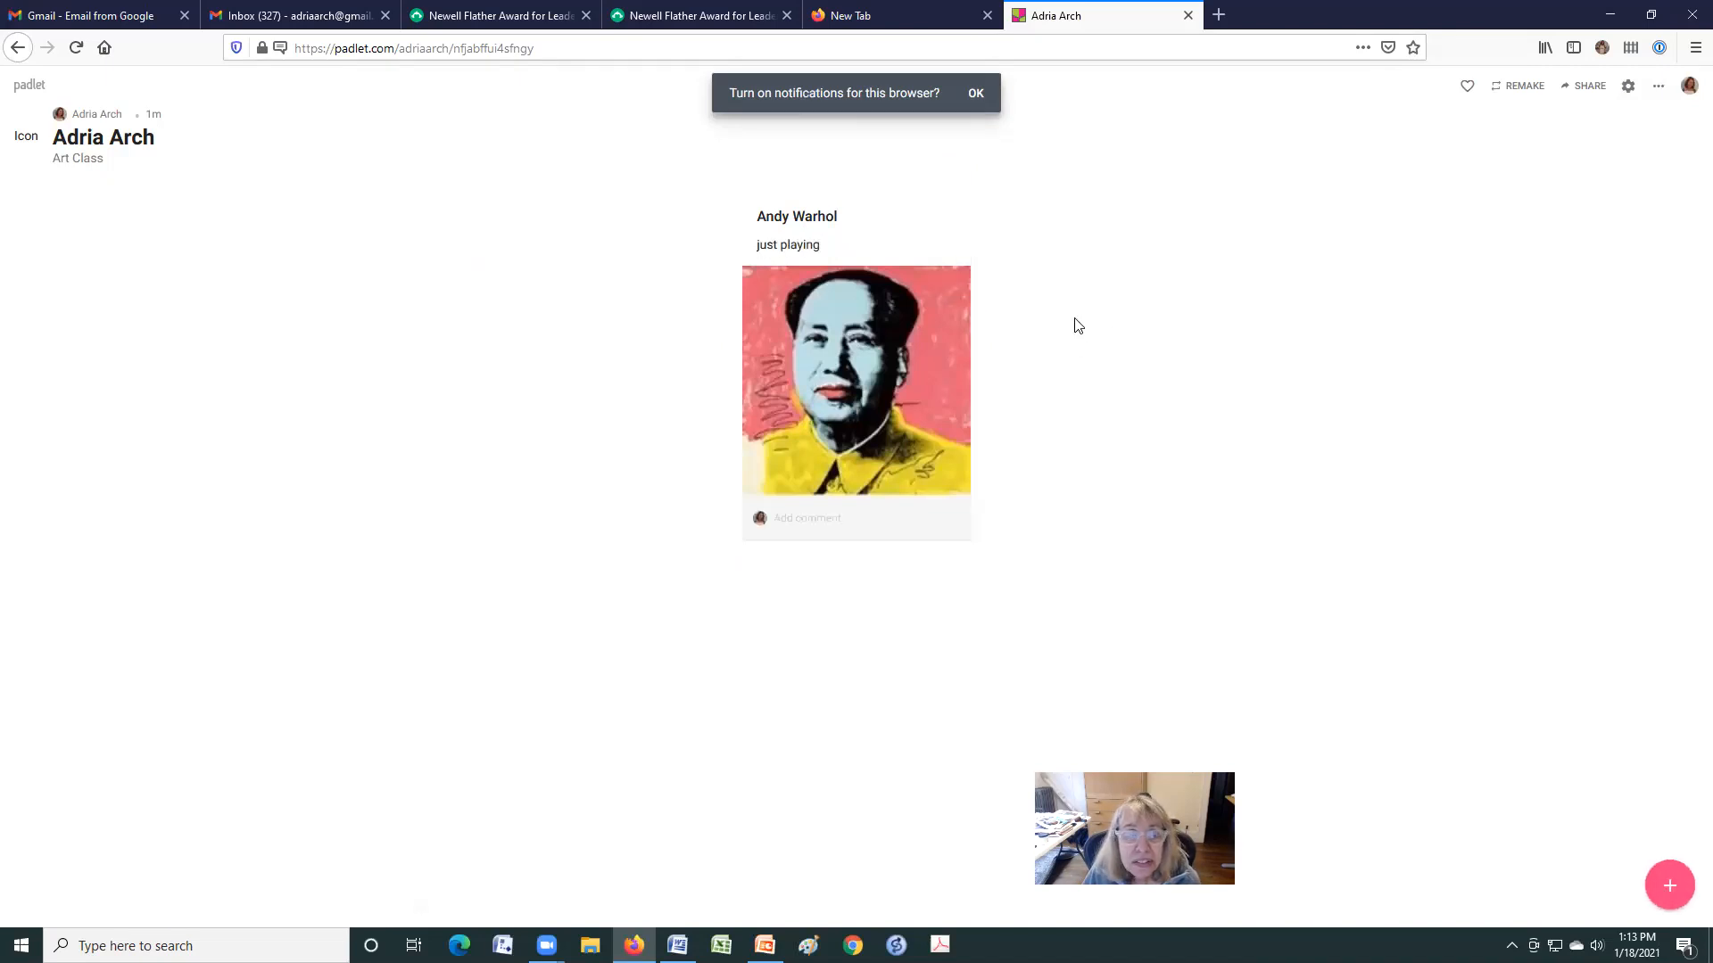
# Step: Try to move the Andy Warhol post to a different place on the wall
pyautogui.moveTo(855, 364); pyautogui.dragTo(147, 355)
pyautogui.click(735, 380)
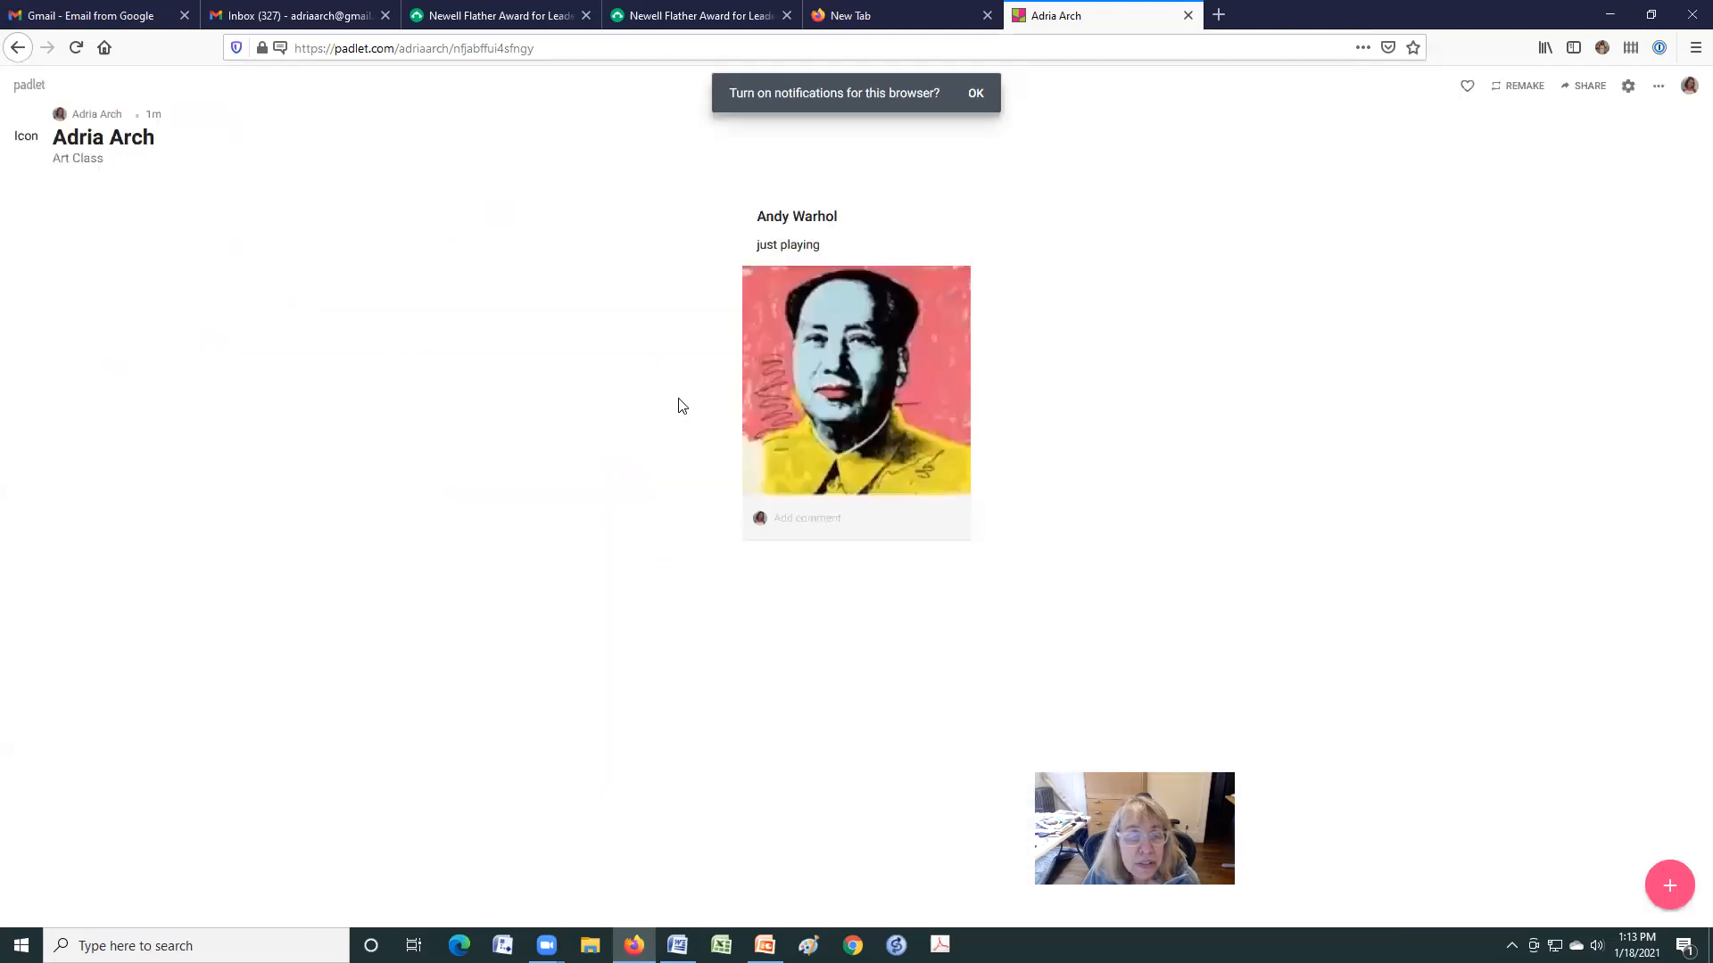
pyautogui.moveTo(778, 227); pyautogui.dragTo(616, 313)
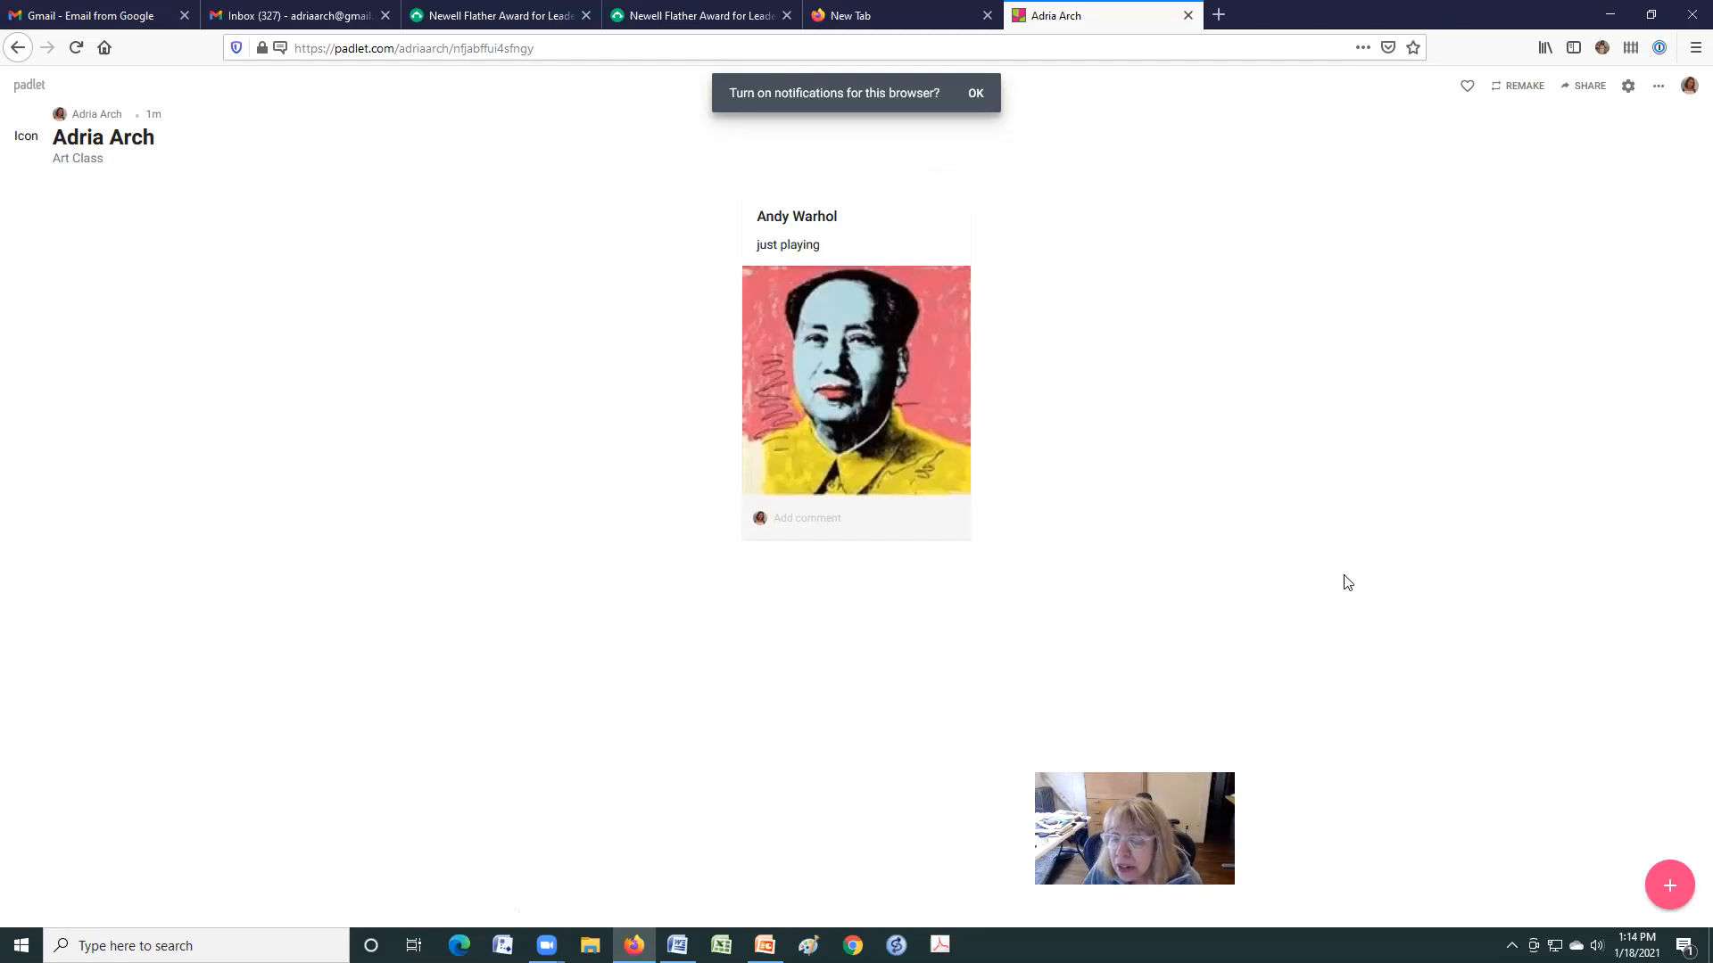
# Step: Try to add a camera photo to a second post, allowing camera access, and discard the empty post
pyautogui.click(1669, 885)
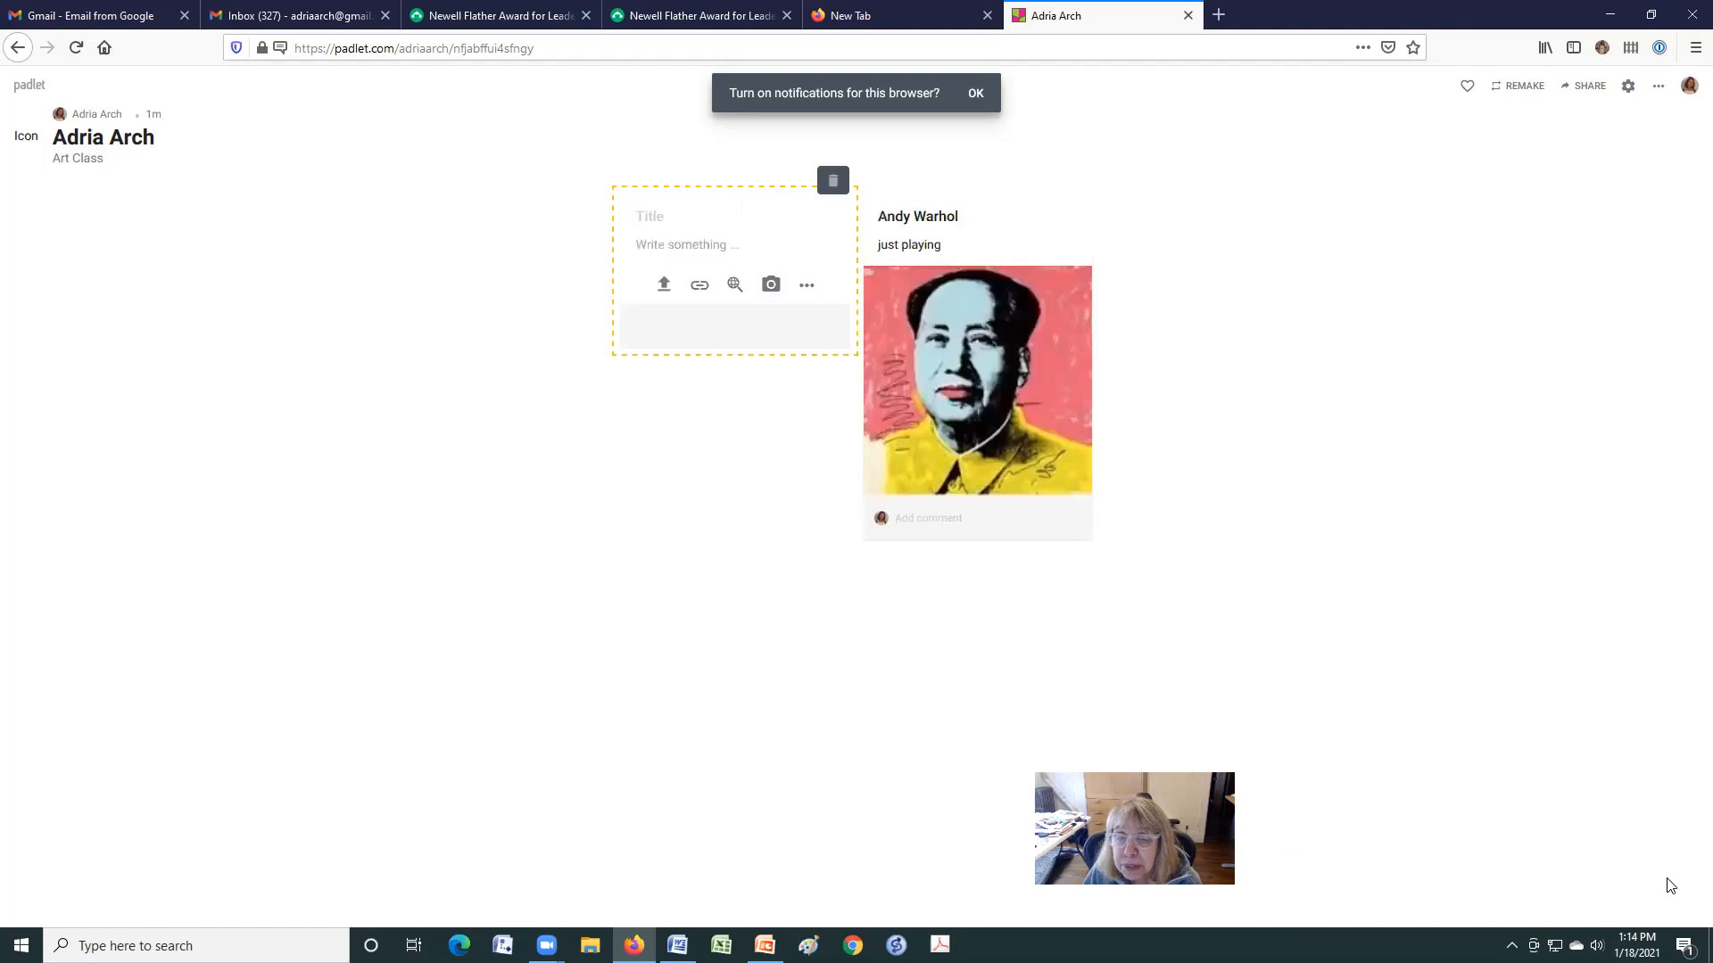
pyautogui.click(770, 286)
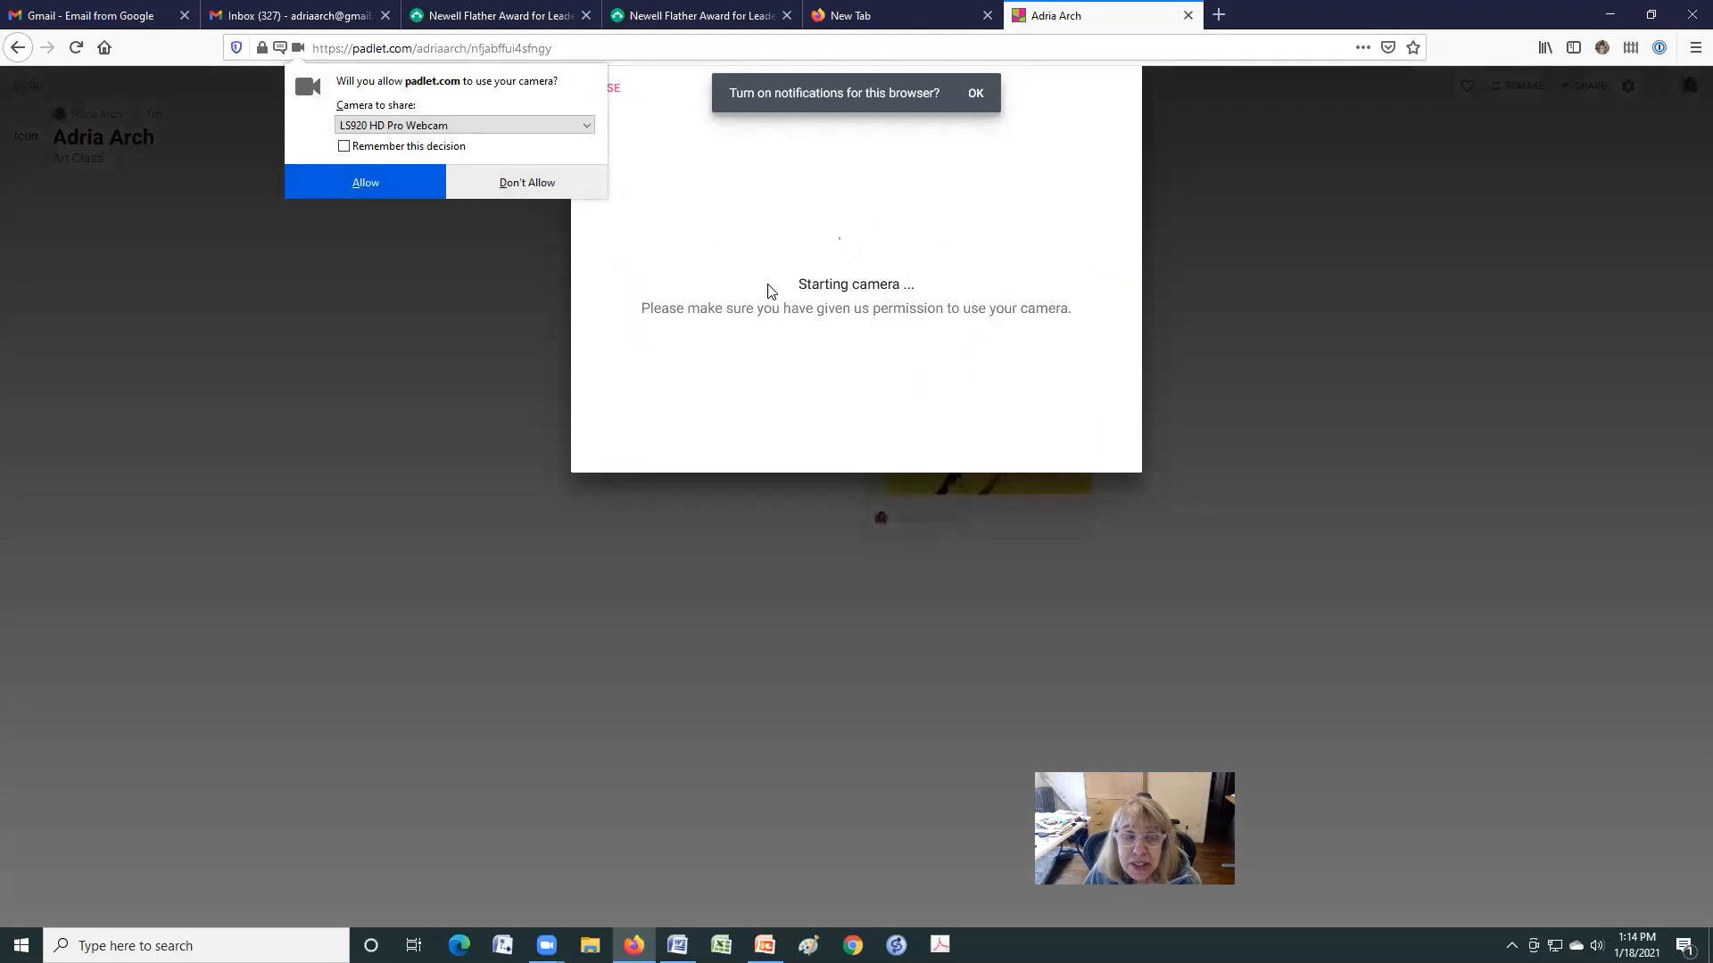
pyautogui.click(402, 184)
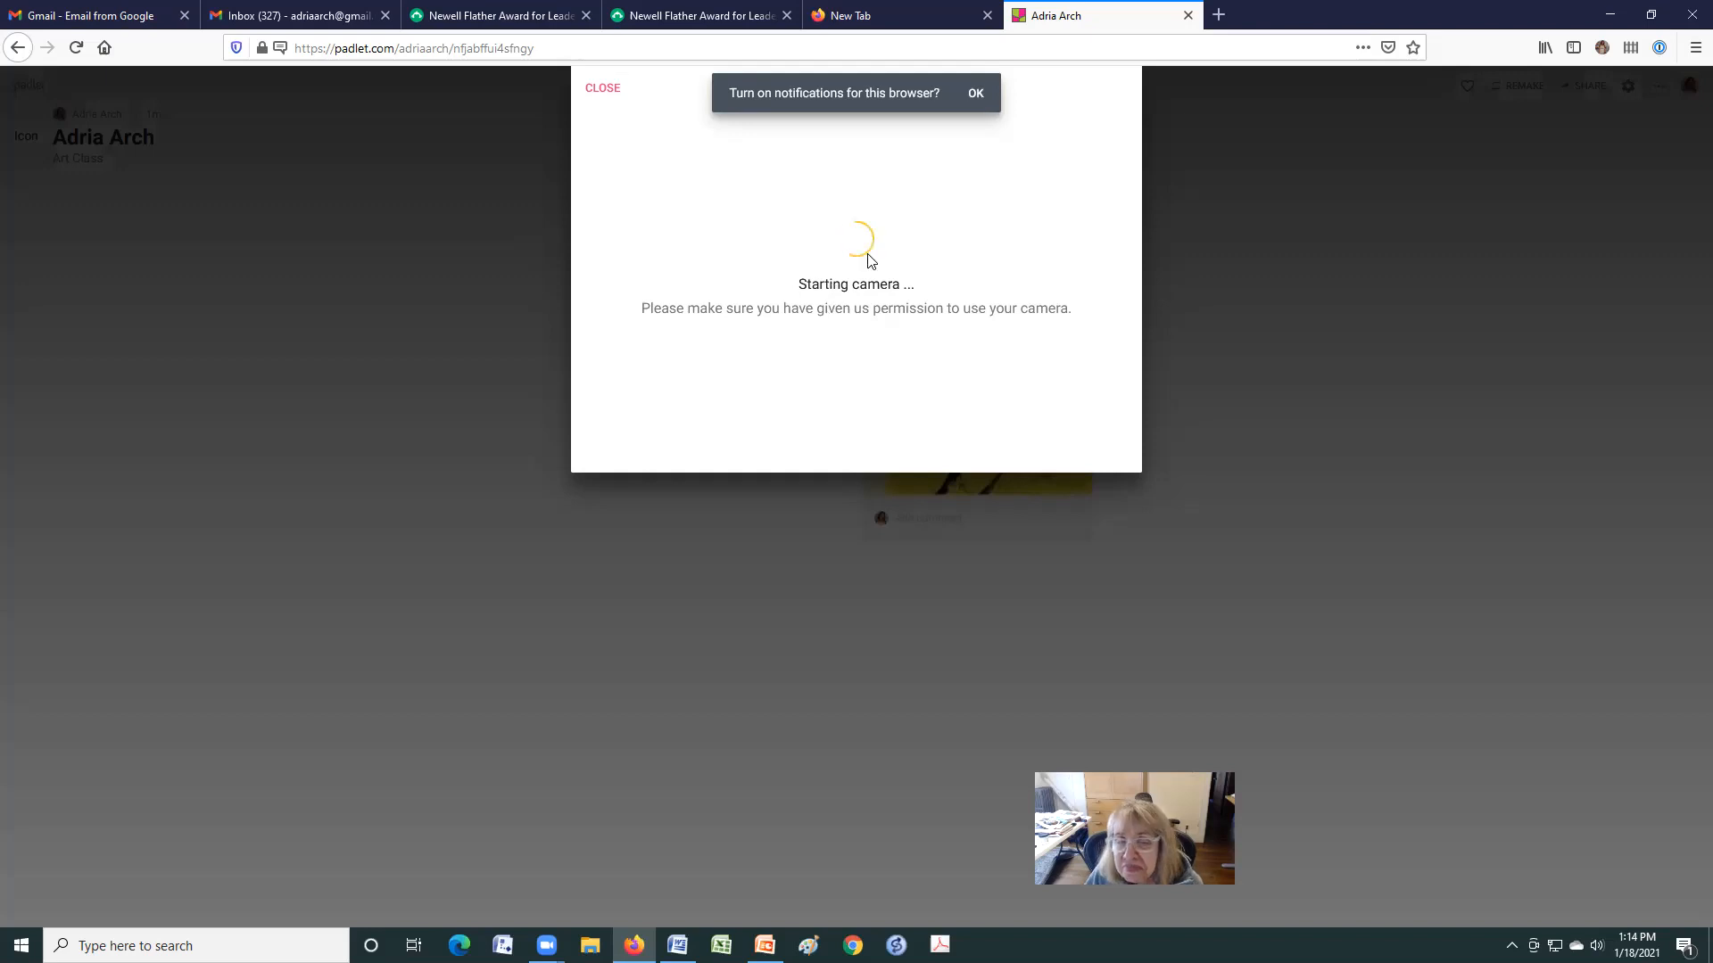
pyautogui.click(612, 92)
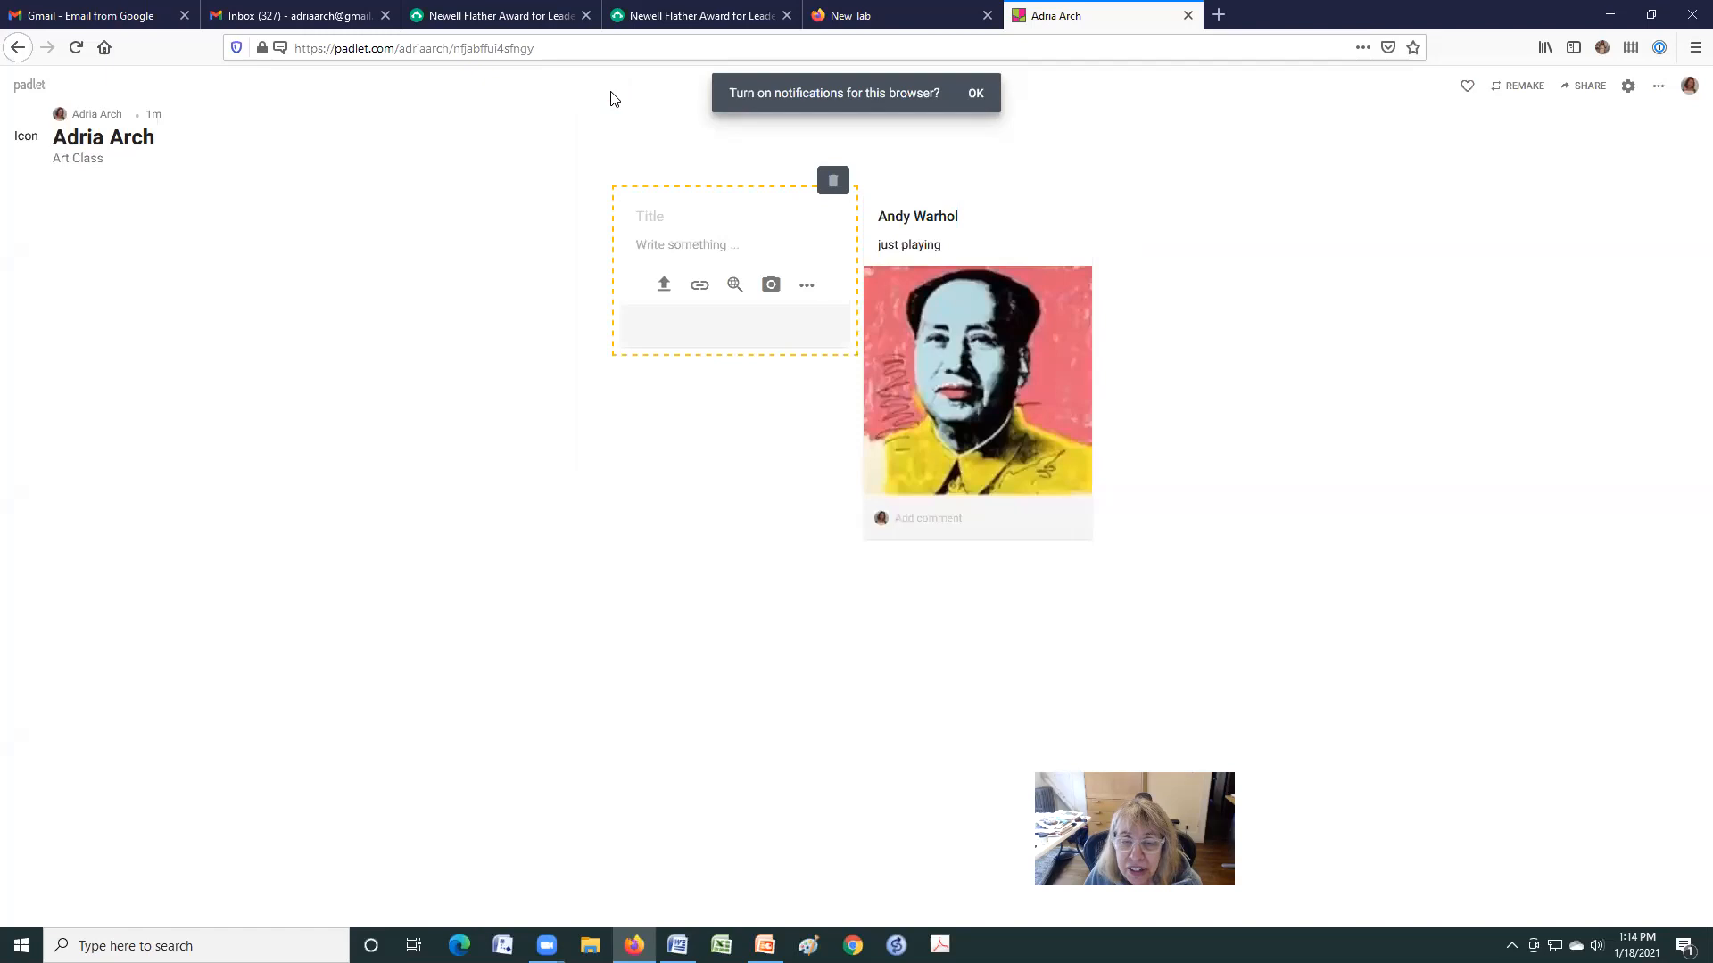
pyautogui.click(835, 183)
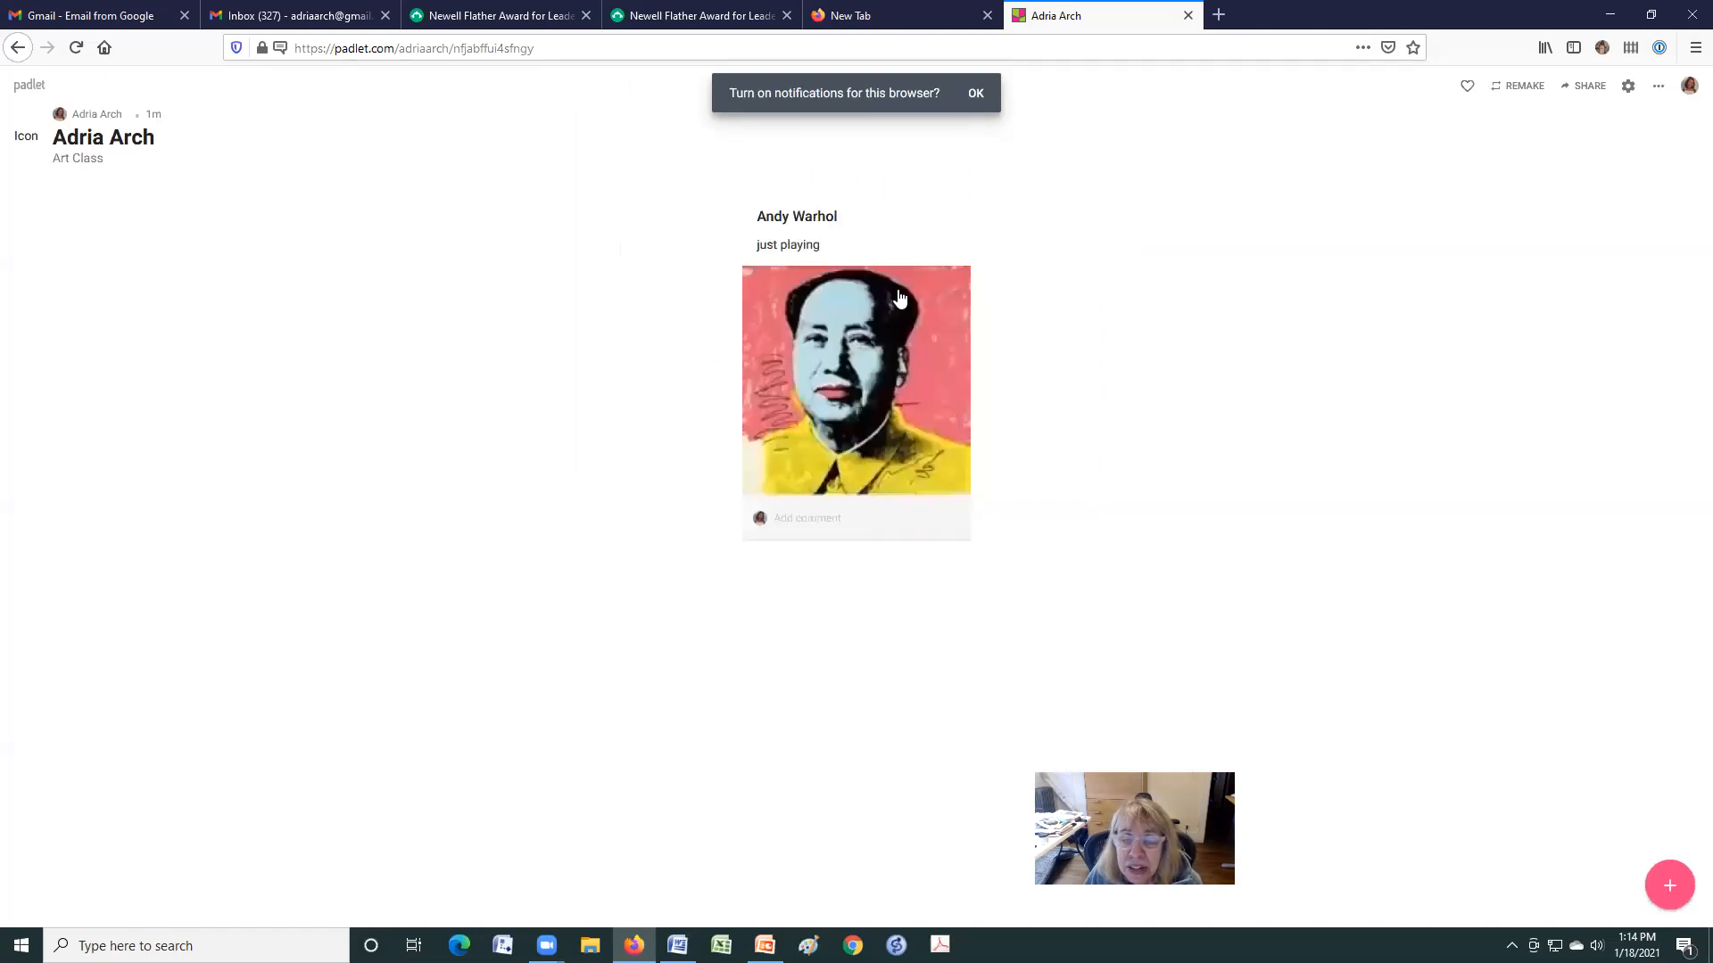
# Step: Delete the Andy Warhol post from the padlet
pyautogui.click(925, 191)
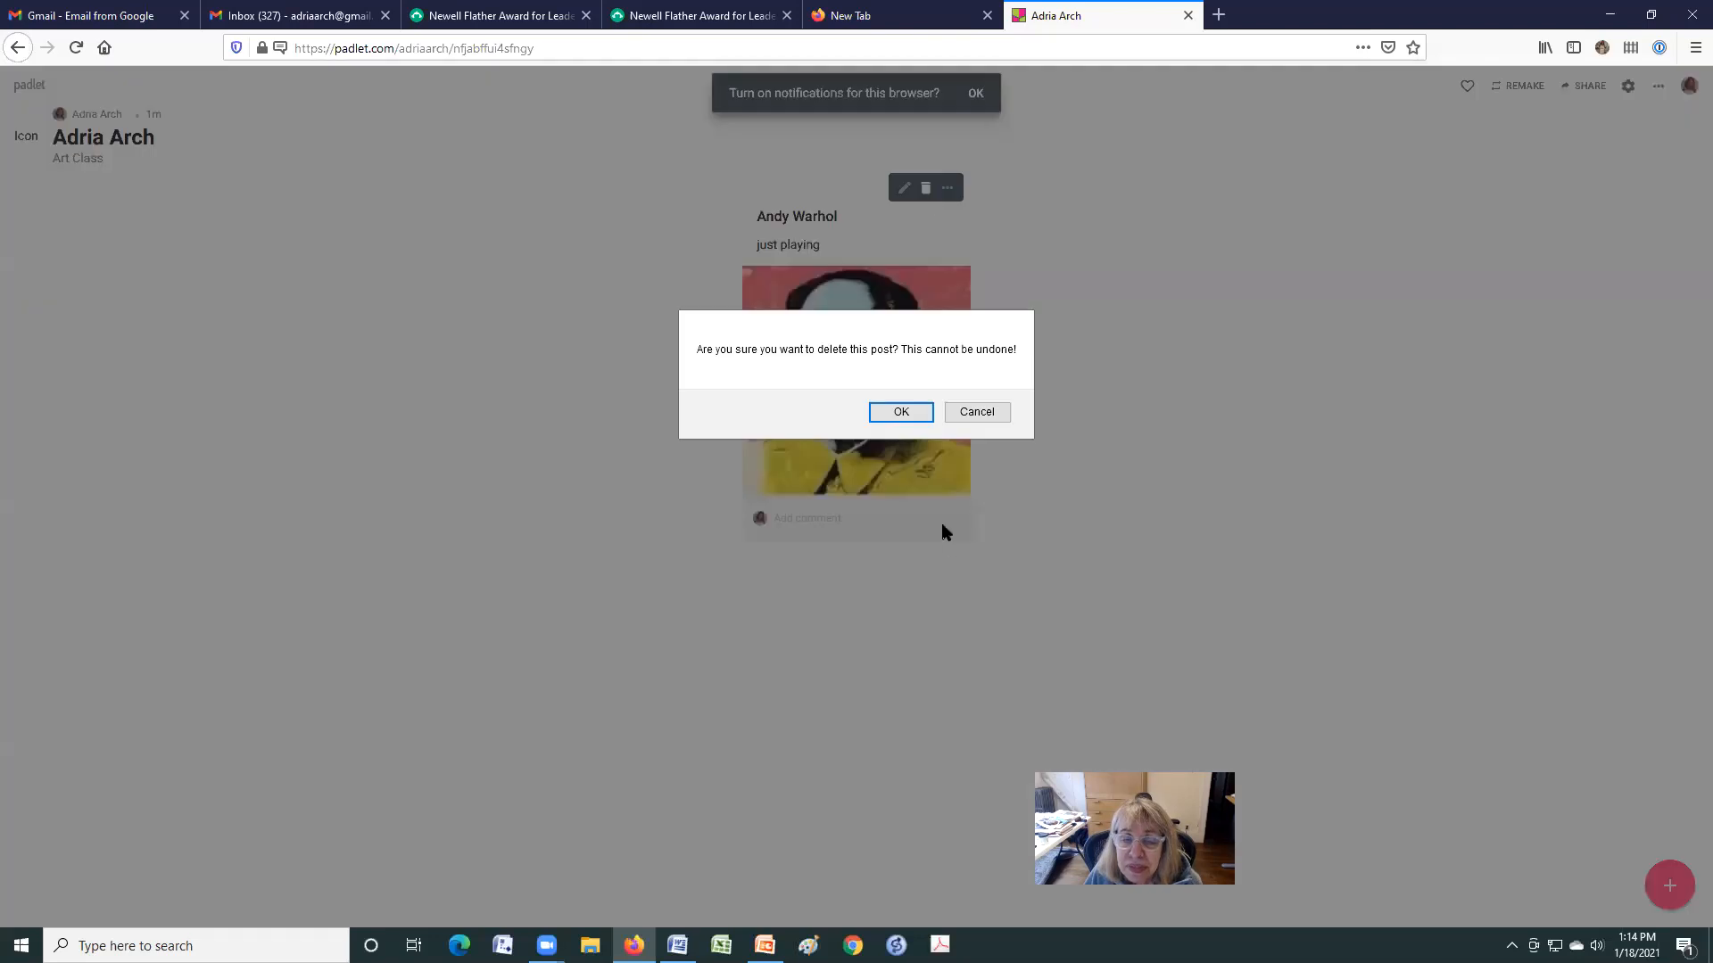
pyautogui.click(900, 413)
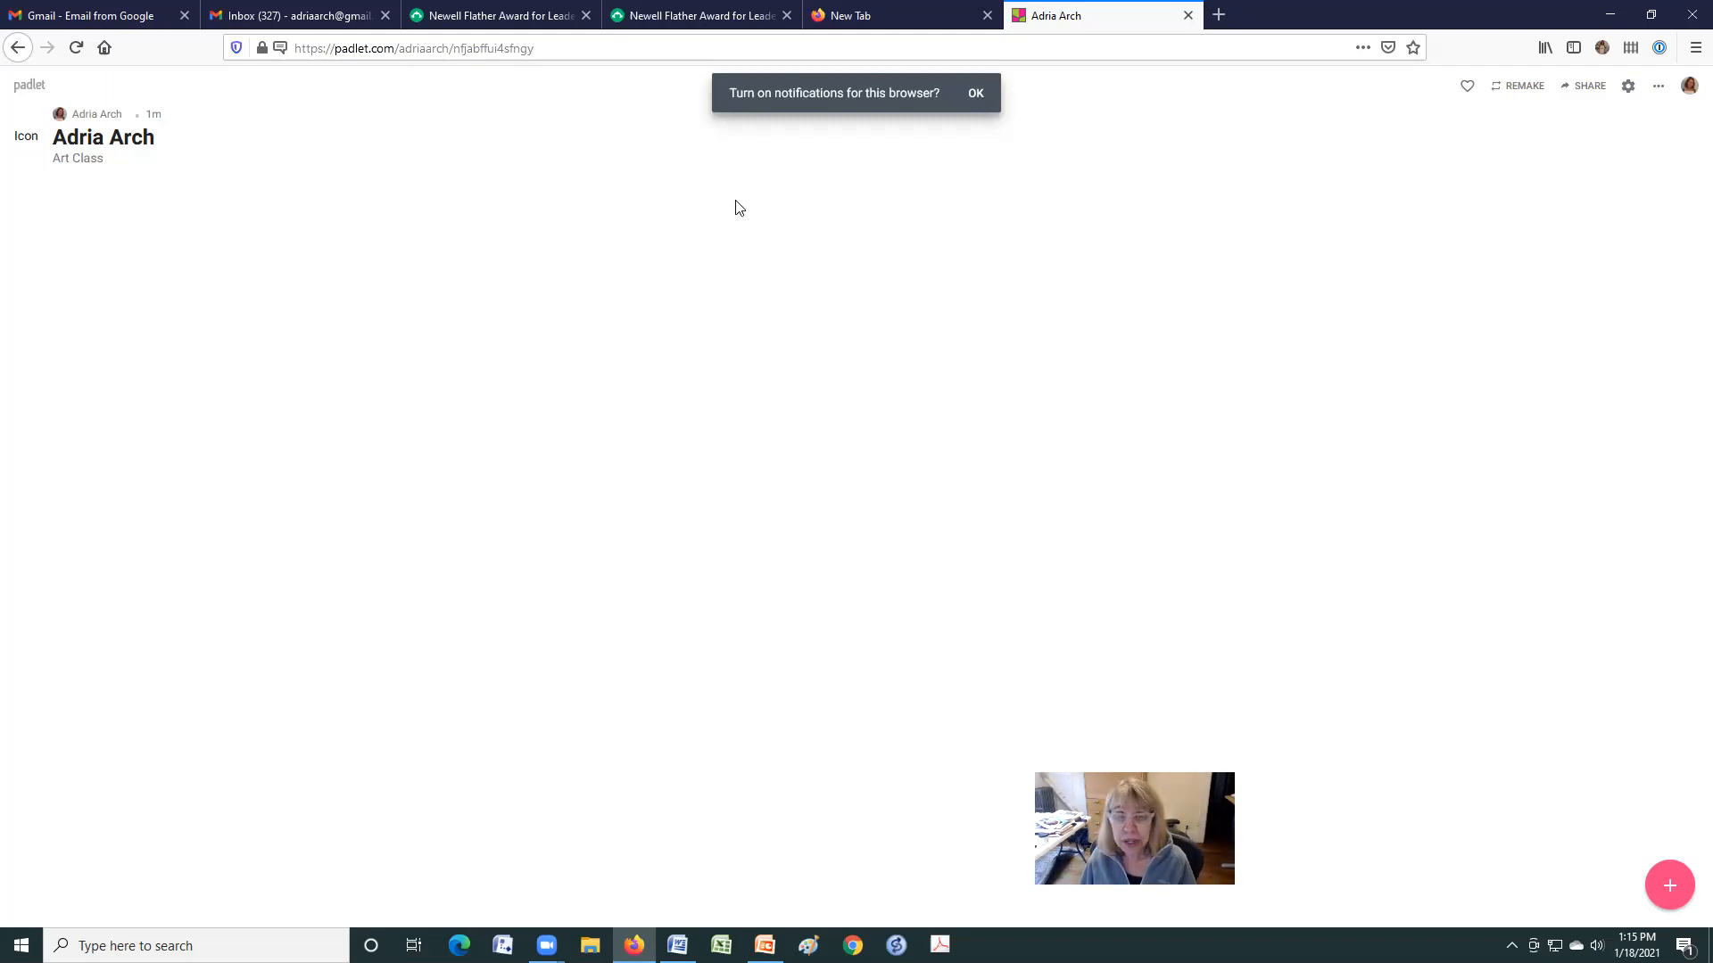
# Step: Invite a member to the padlet from the sharing options by their username, with "Can write" permission, and save
pyautogui.click(1589, 87)
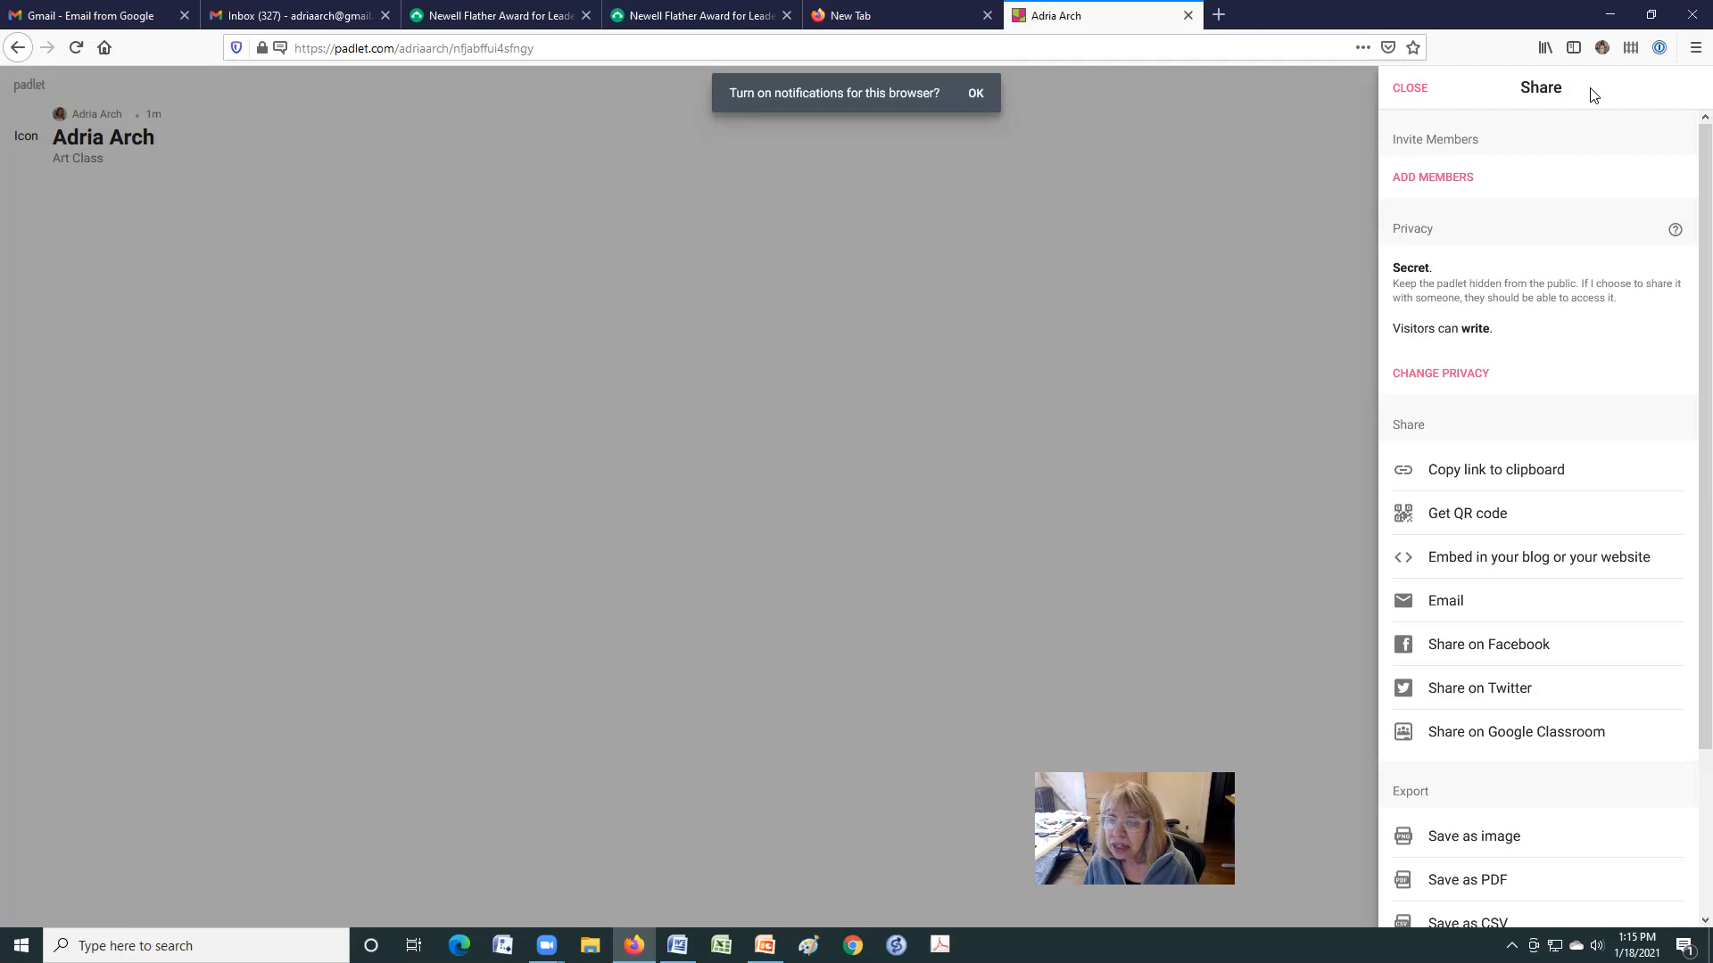
pyautogui.scroll(-2, 1527, 216)
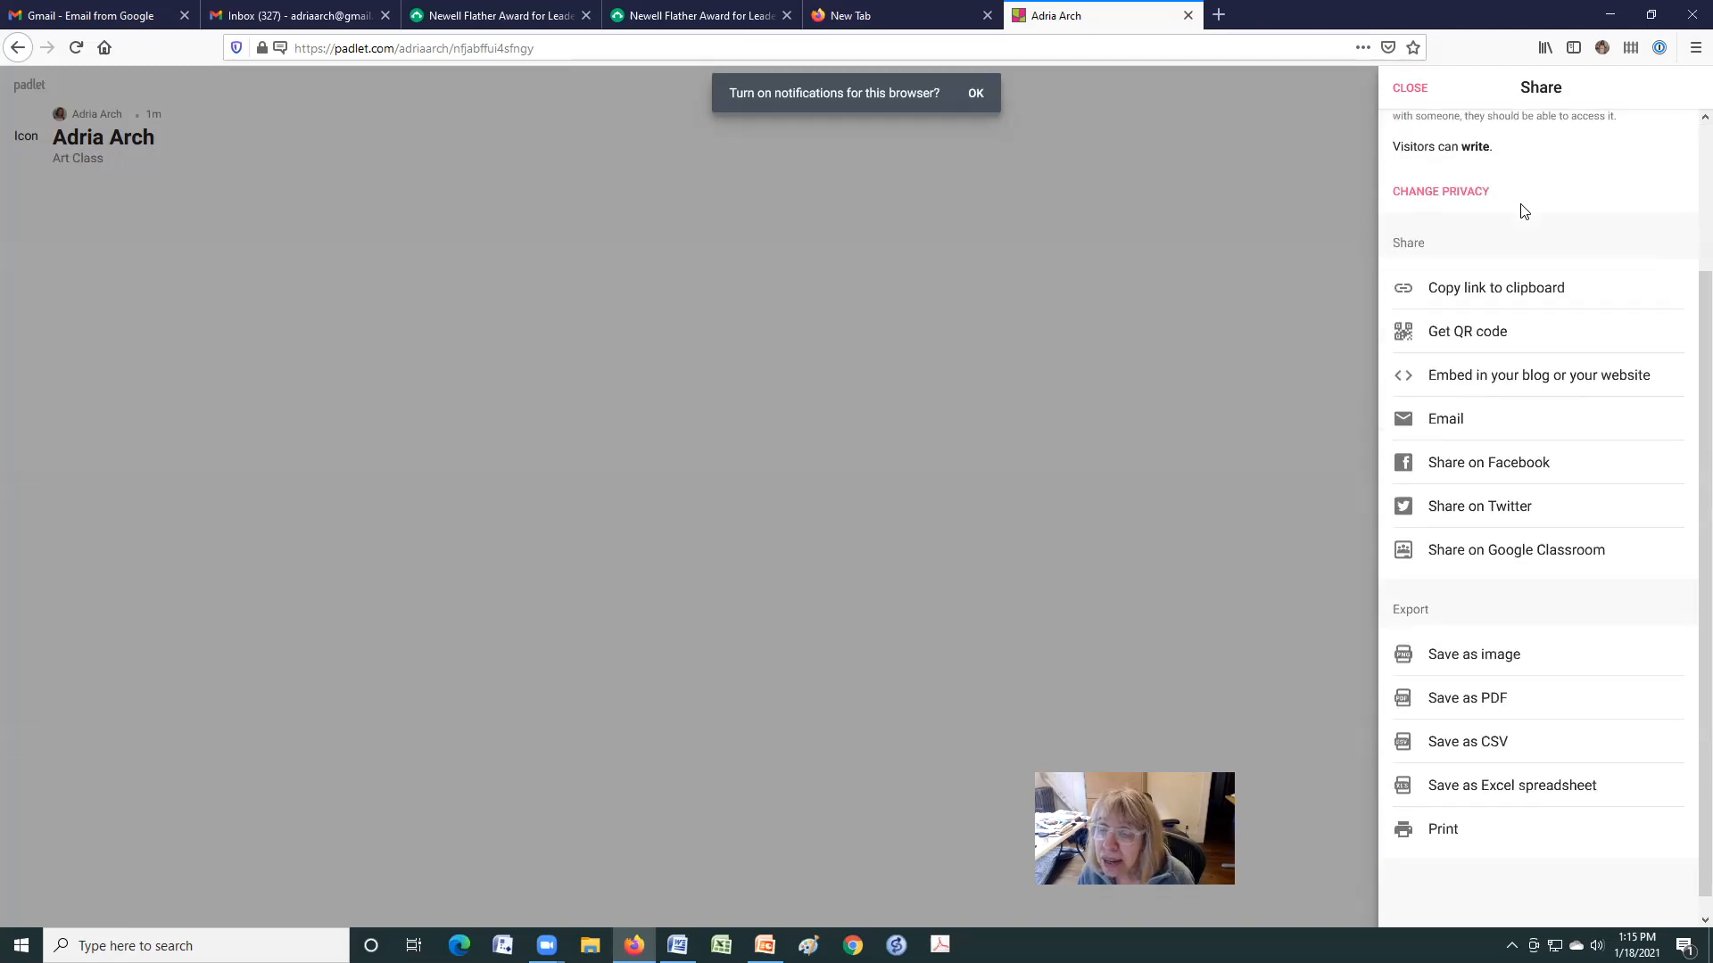
pyautogui.scroll(2, 1524, 211)
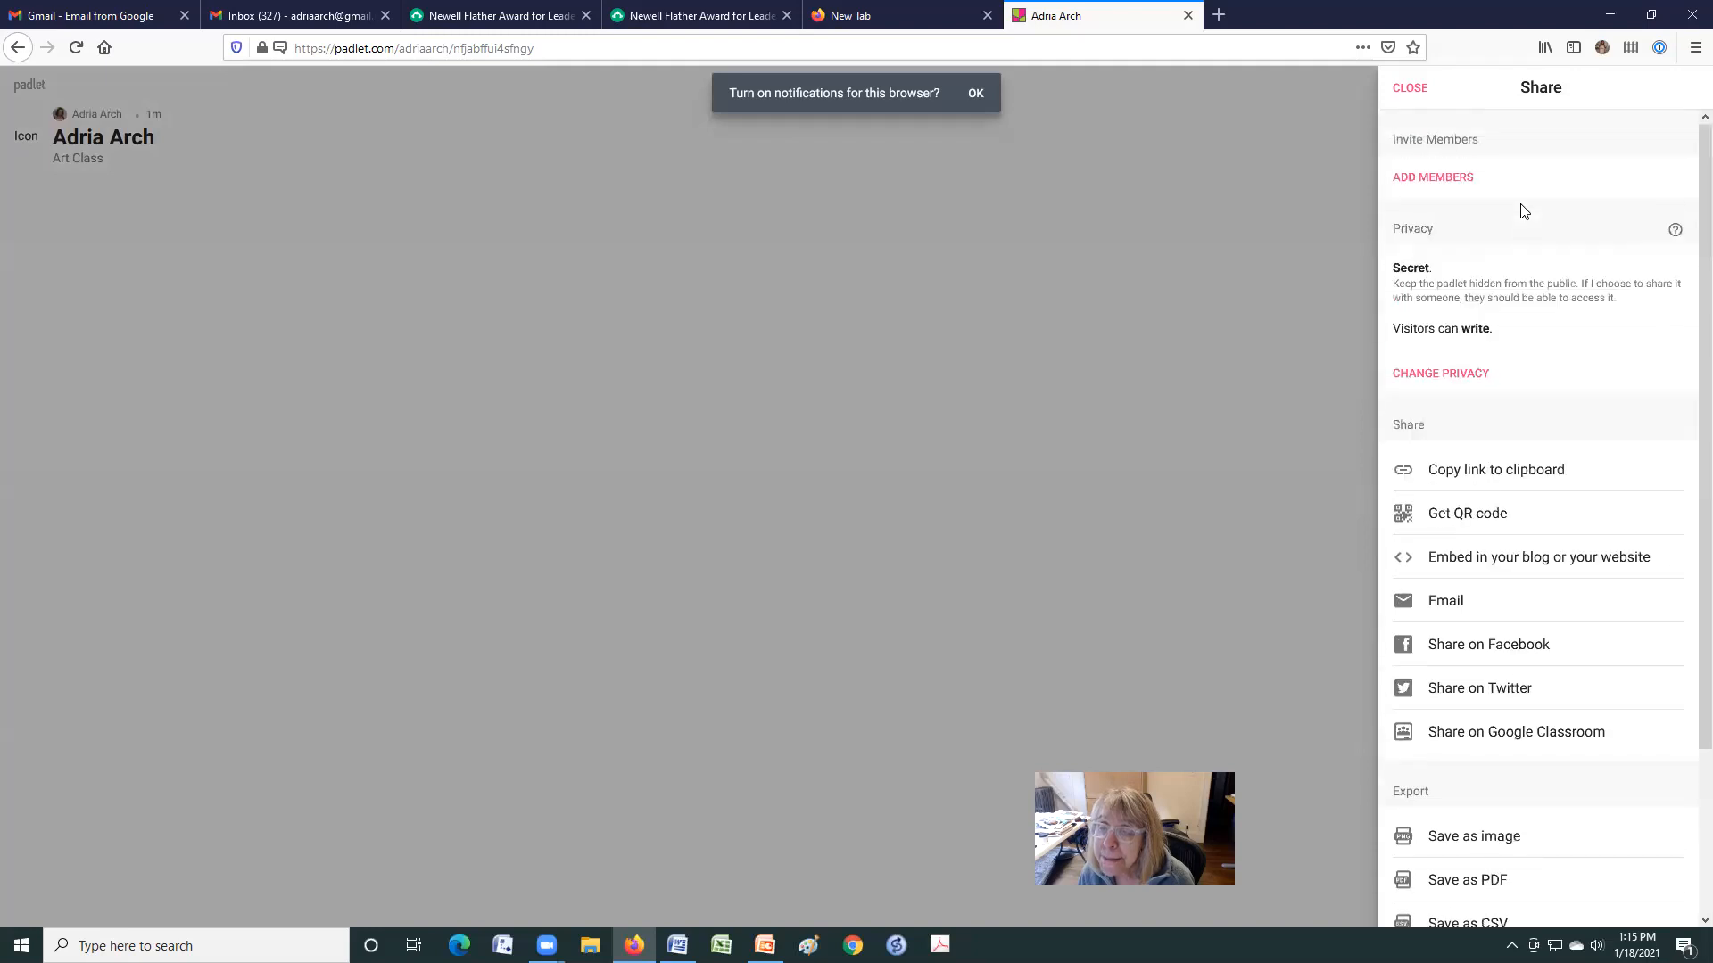
pyautogui.click(1442, 177)
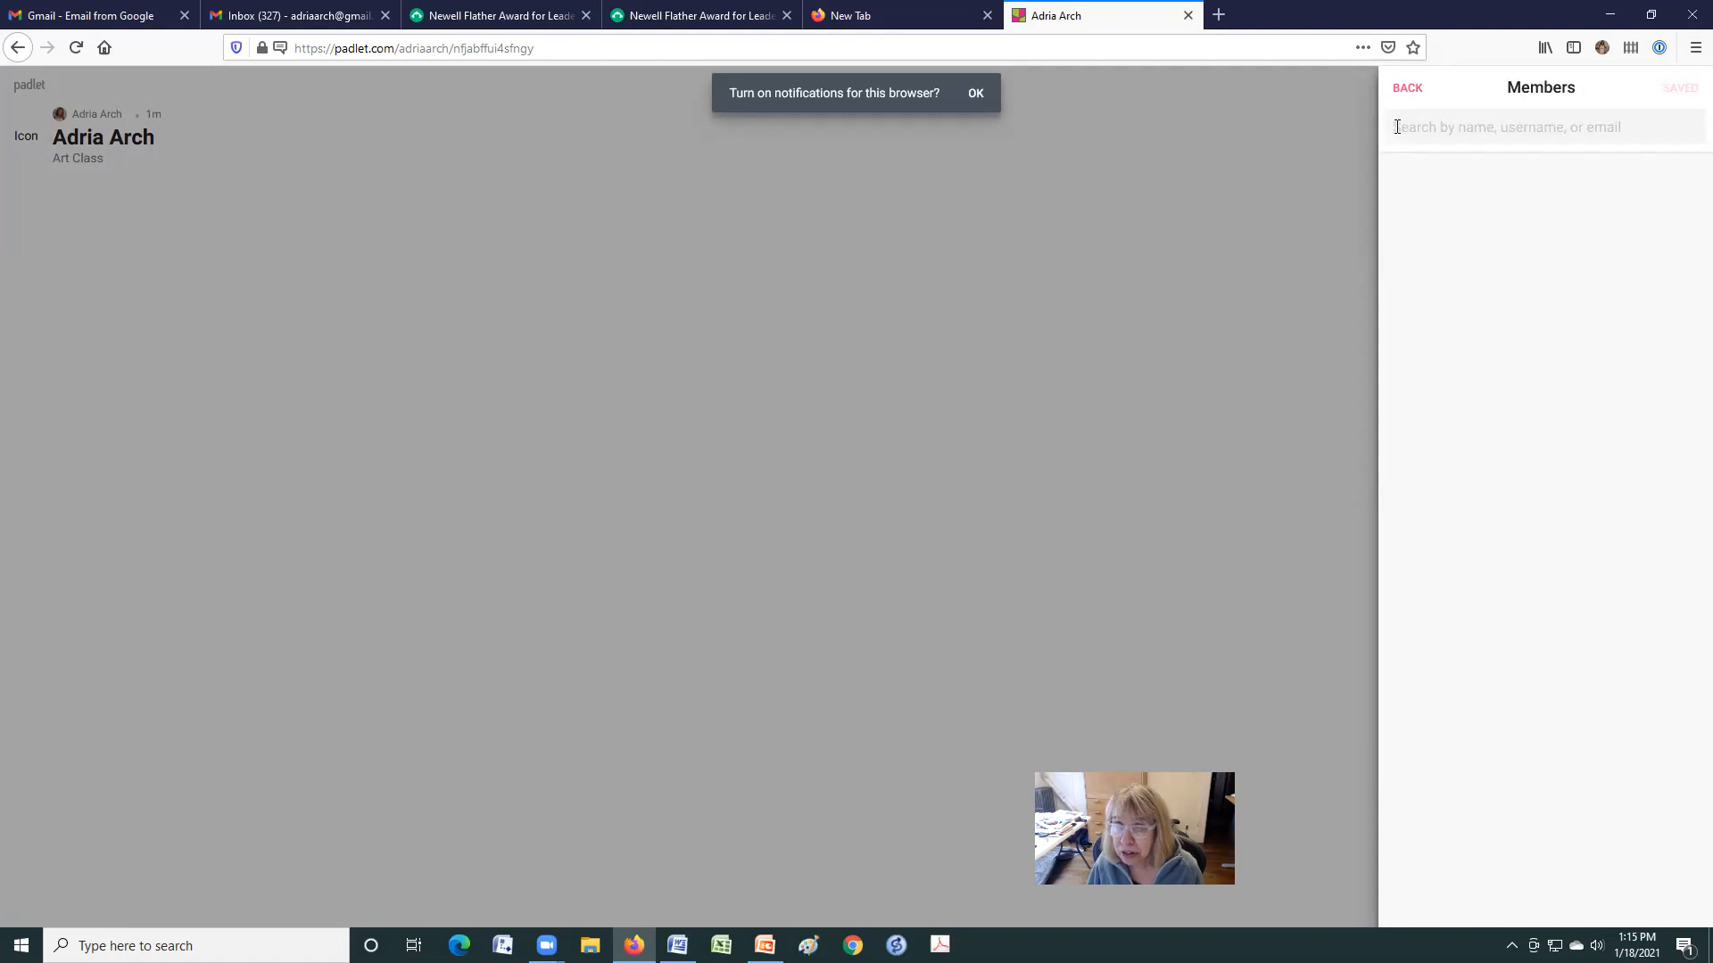
pyautogui.write('ilovepoc')
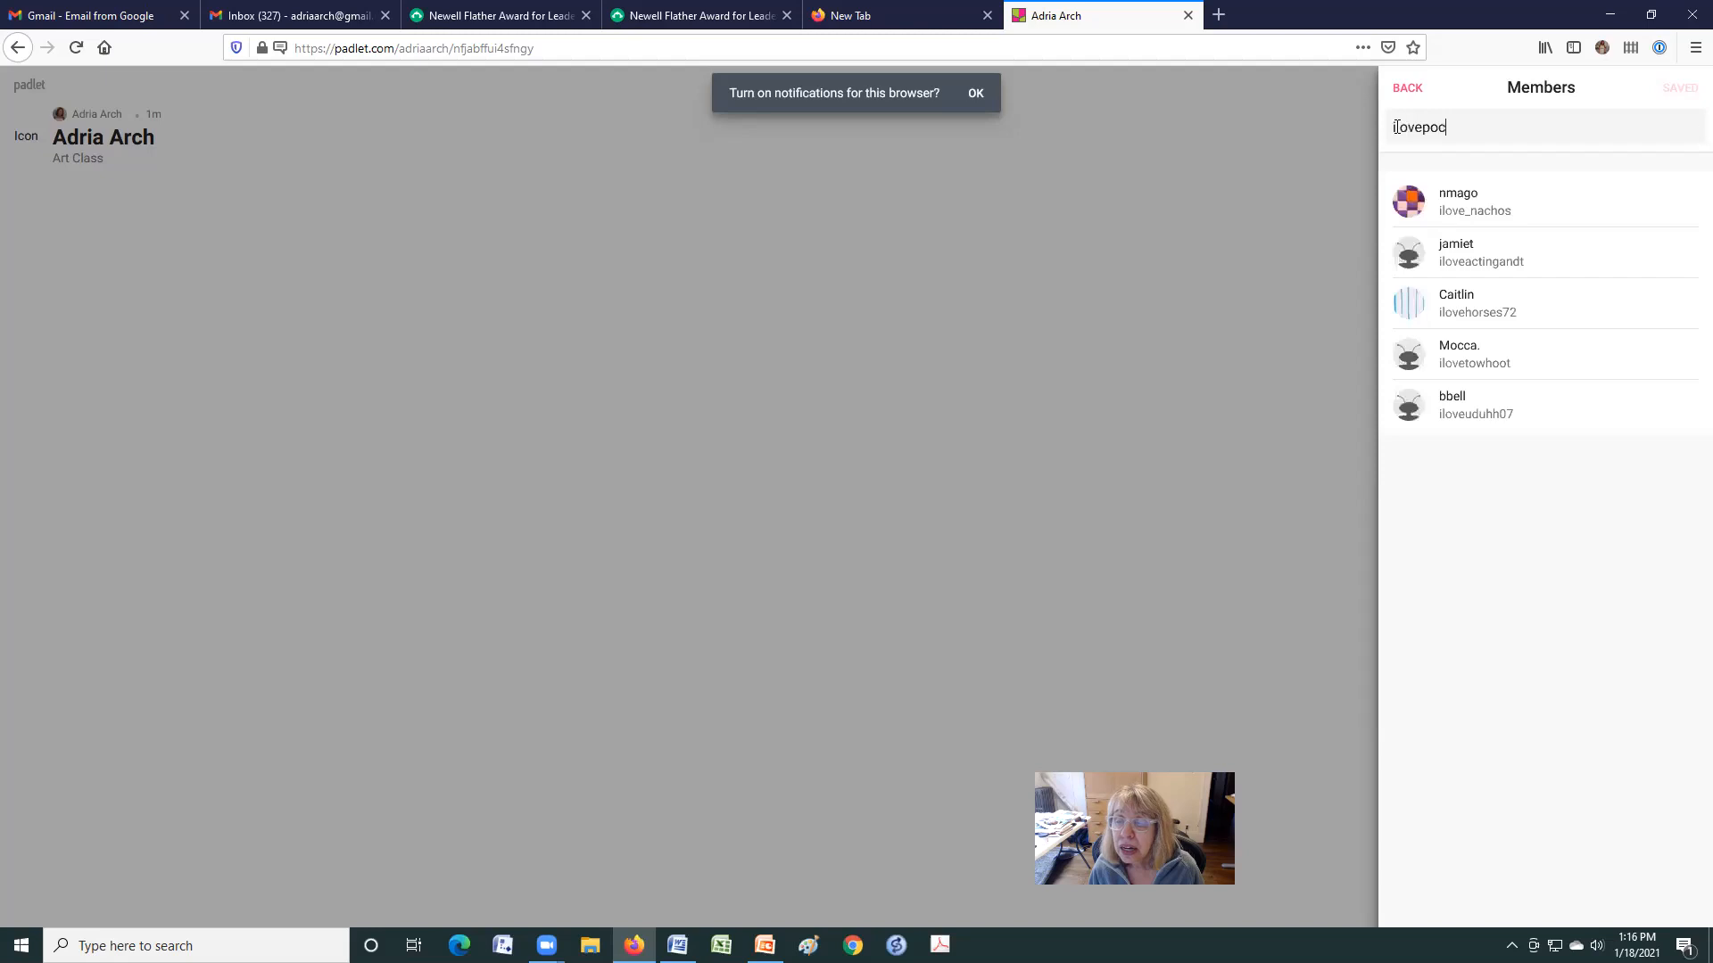
pyautogui.write('o')
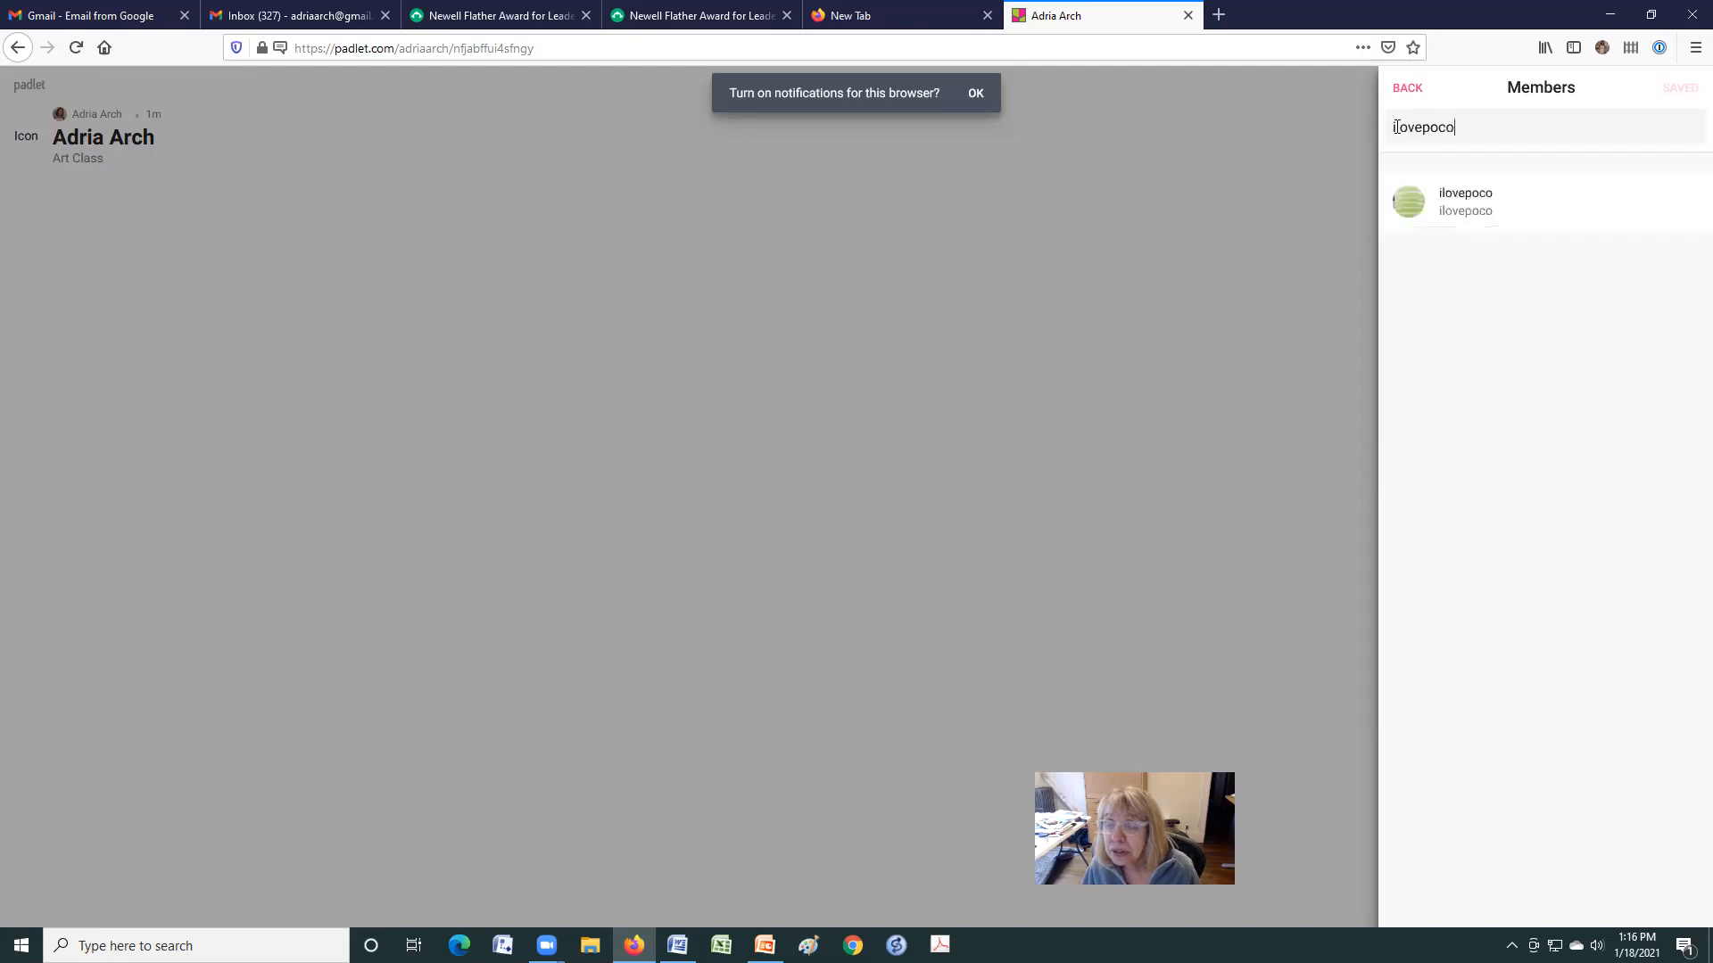
pyautogui.click(1442, 206)
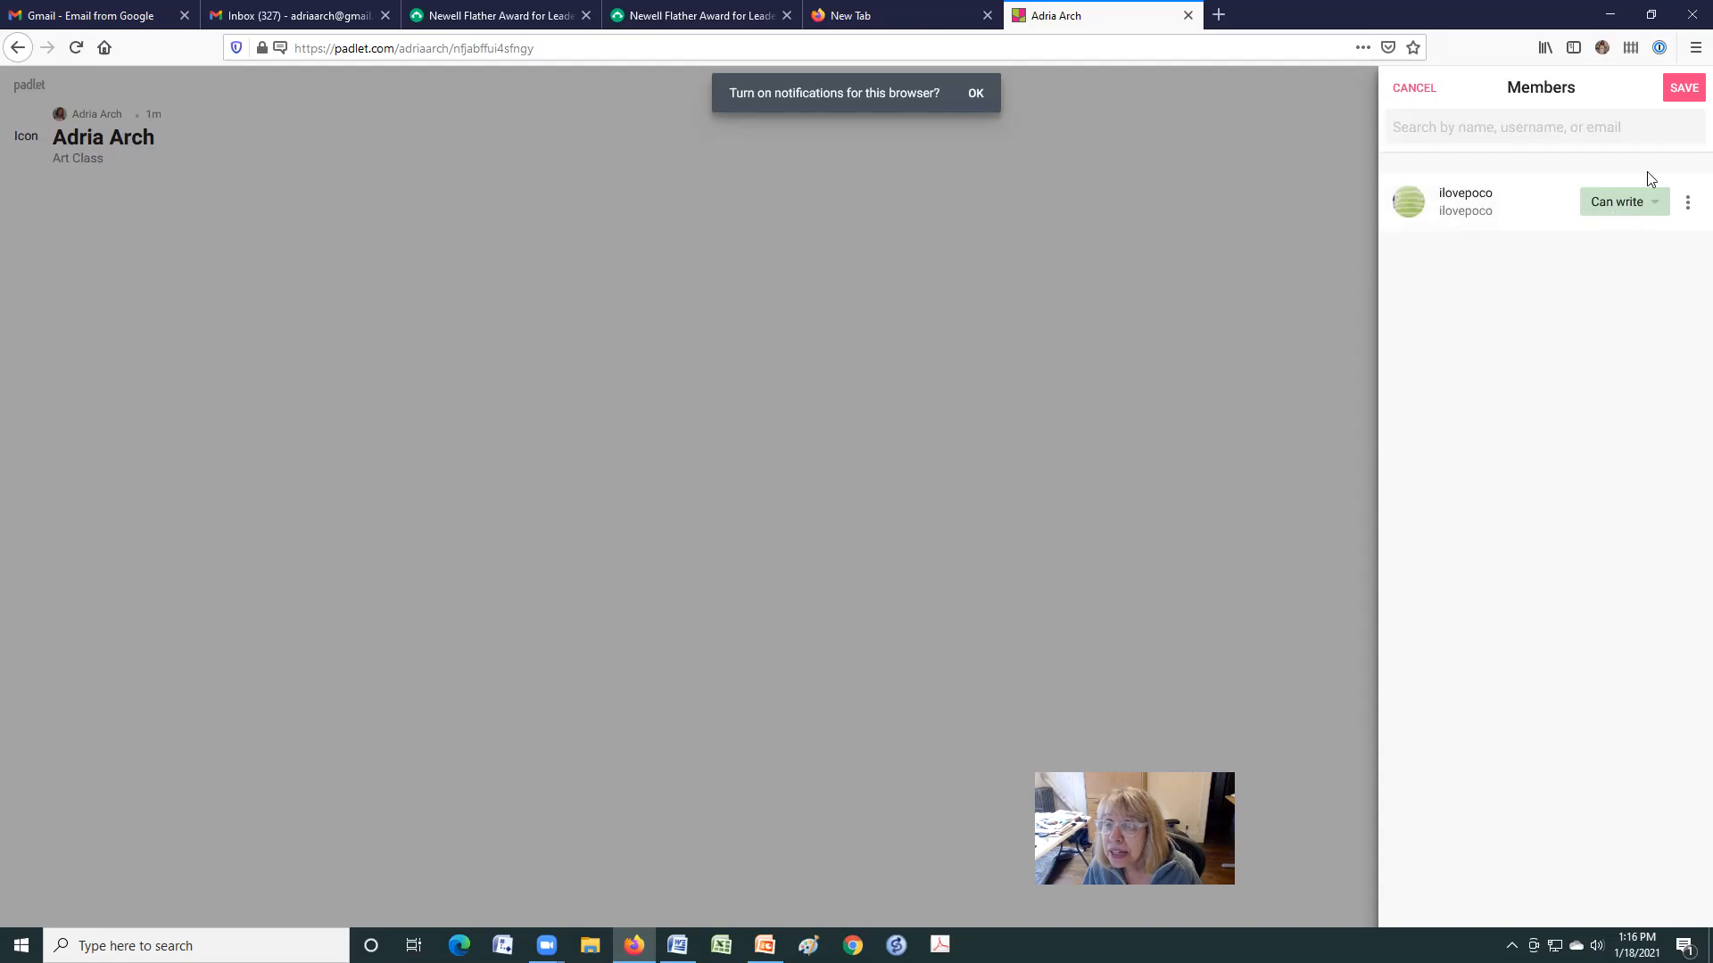
pyautogui.click(1683, 89)
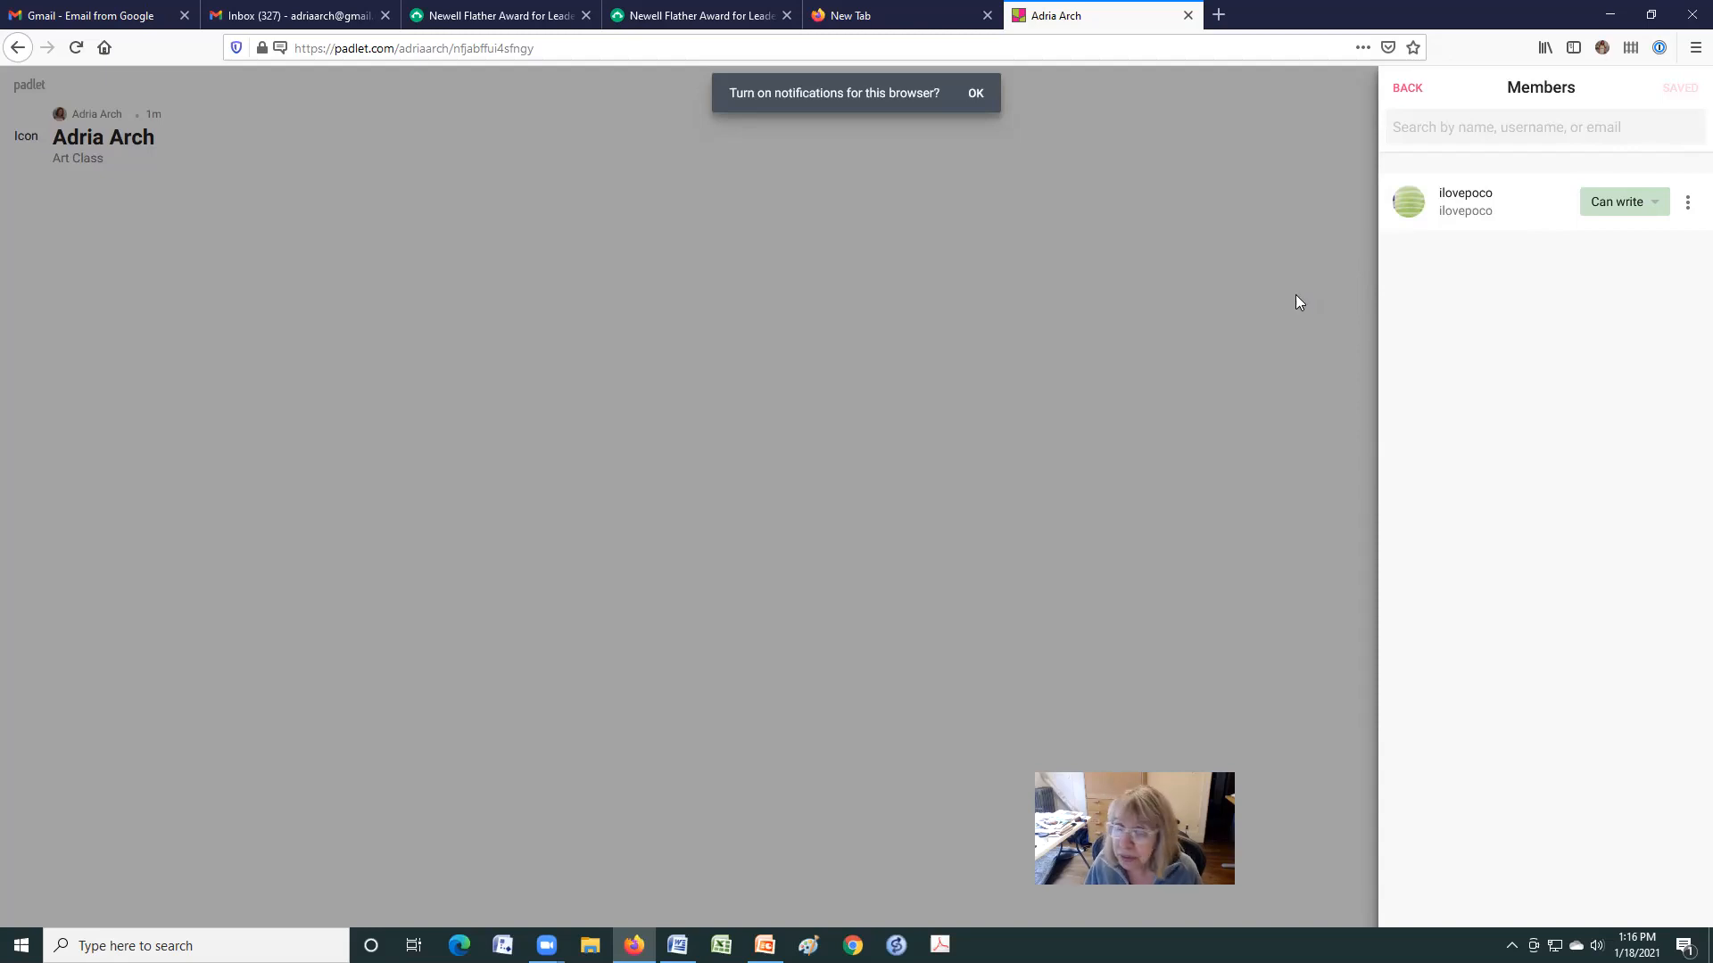
# Step: Examine the invited member's available permission levels and the options for managing their invitation
pyautogui.click(1655, 203)
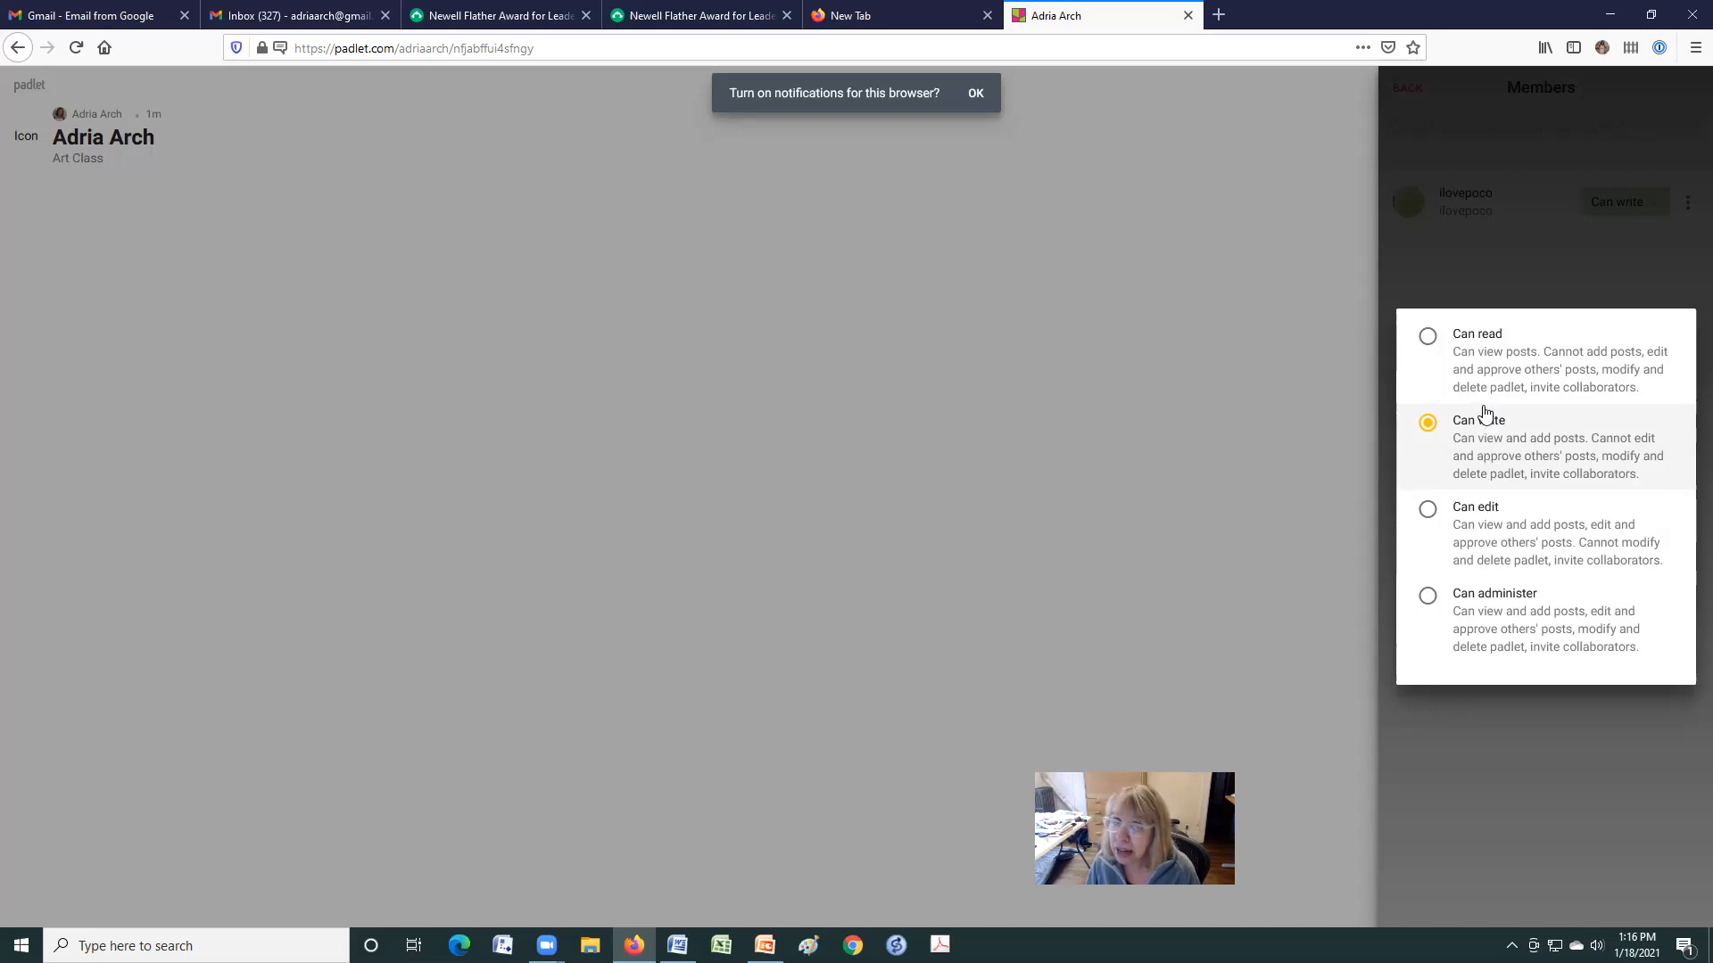
pyautogui.click(1550, 240)
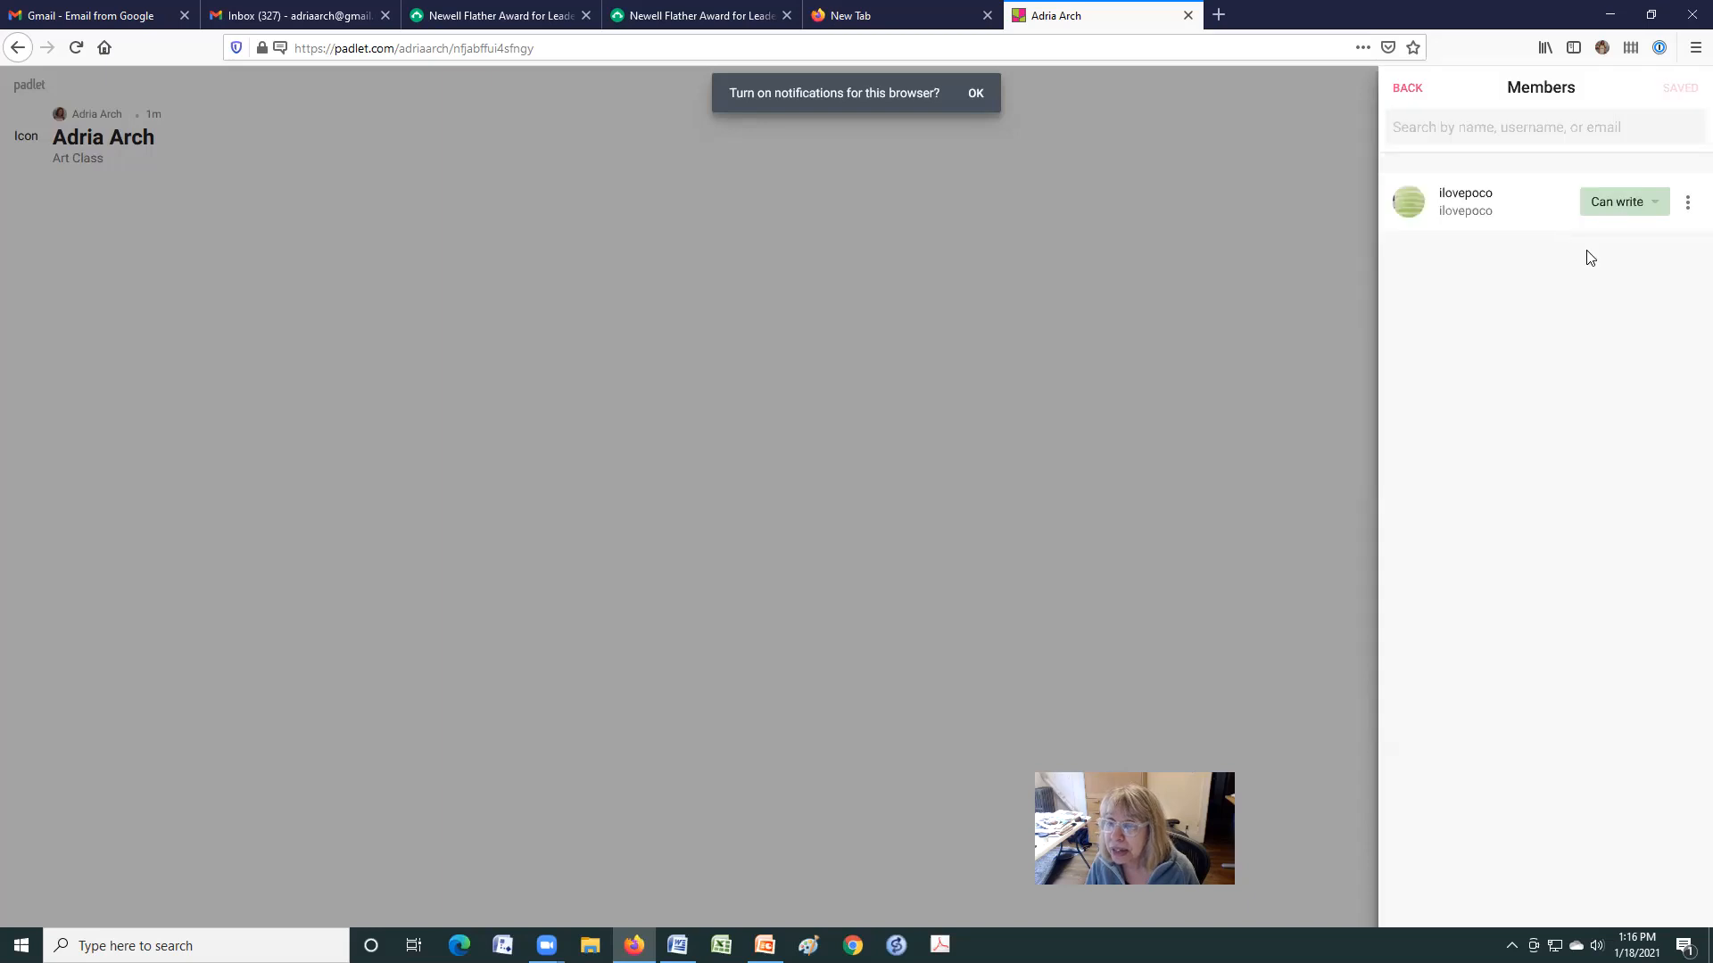
pyautogui.click(1688, 205)
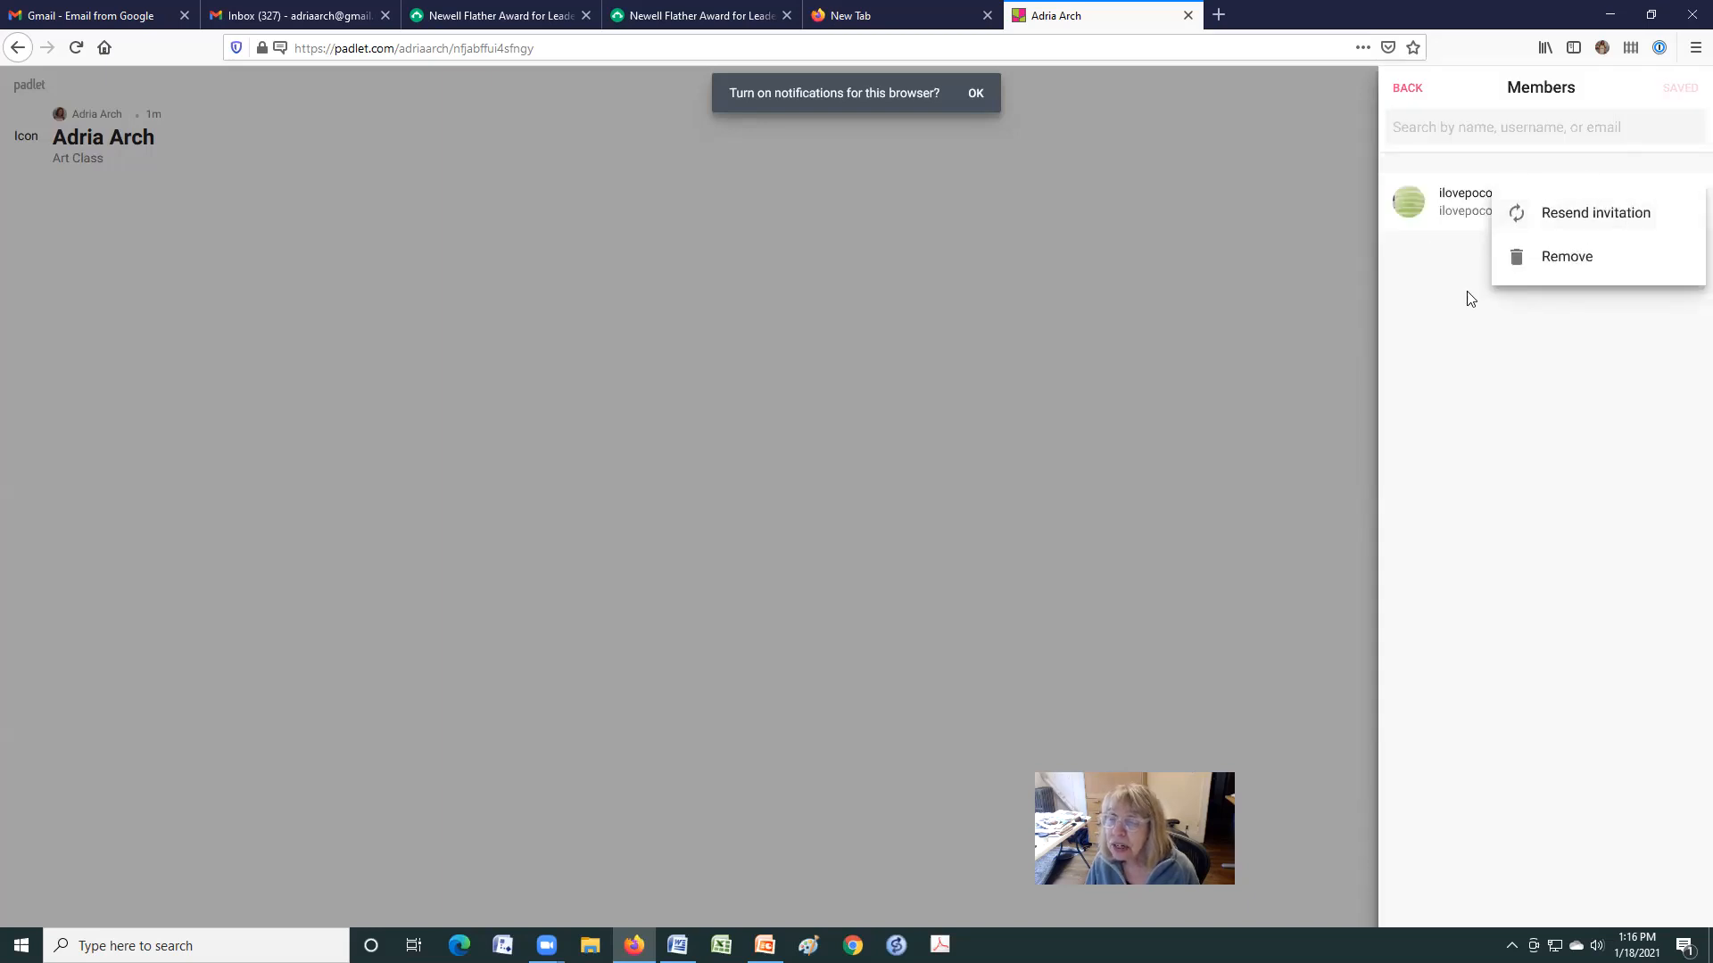
# Step: Remove the invited member from the padlet, save the member list, and close the sharing options
pyautogui.click(1467, 321)
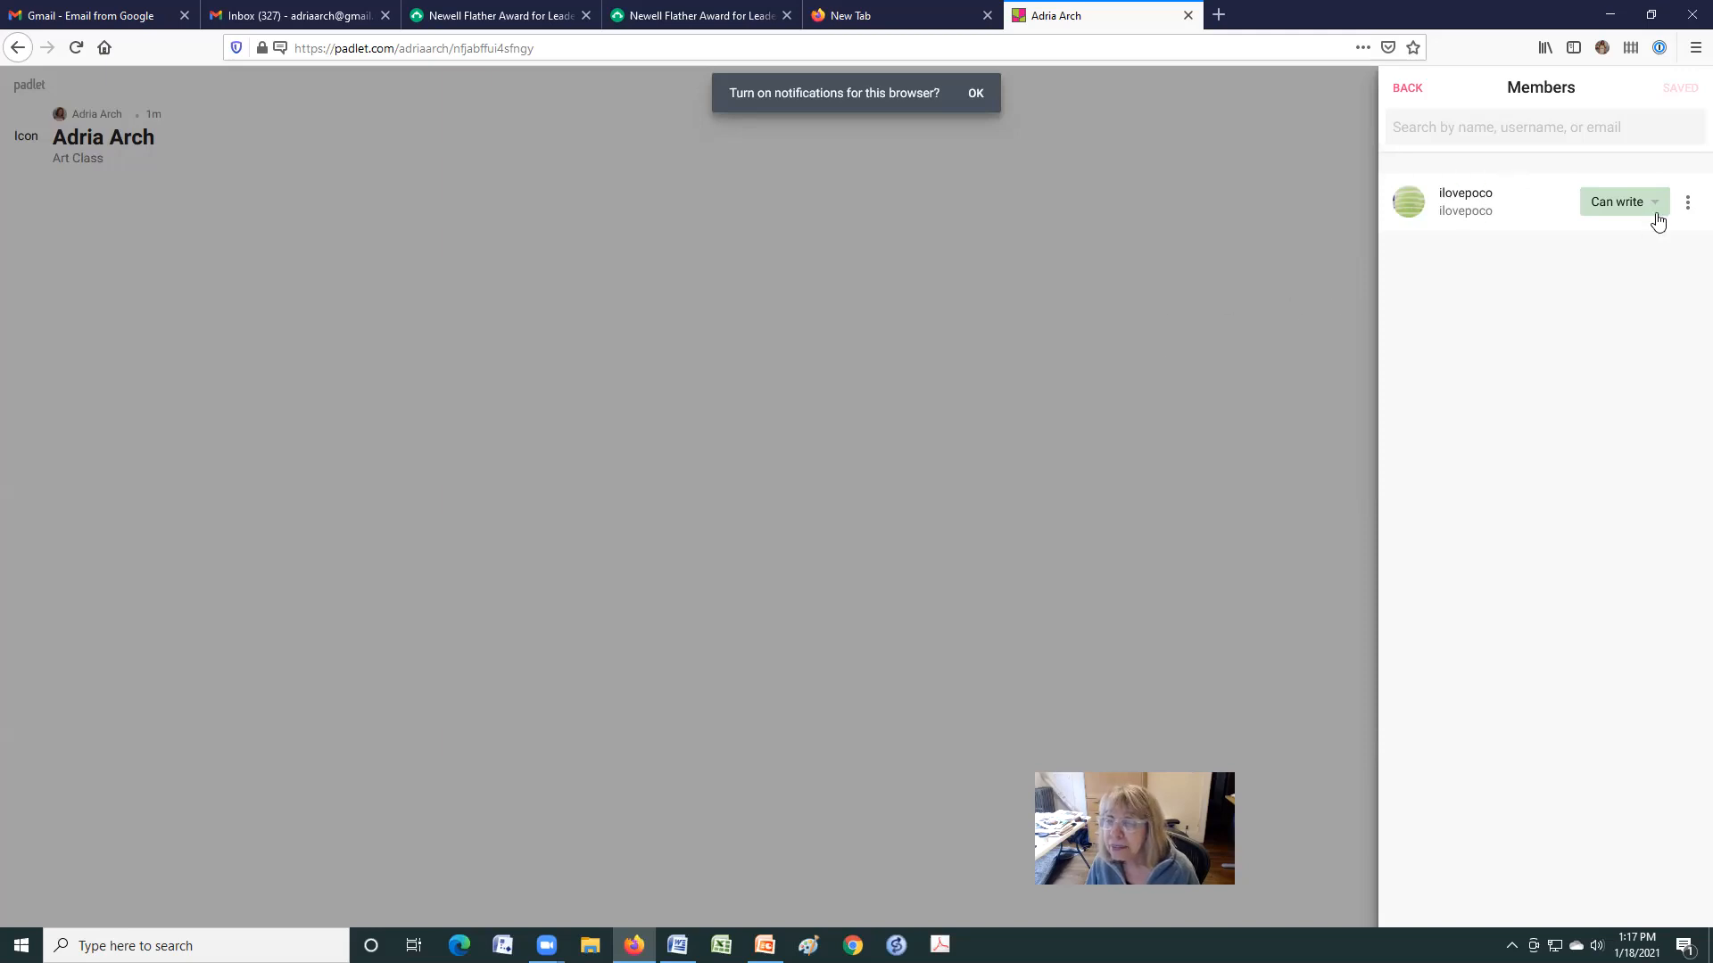
pyautogui.click(1687, 204)
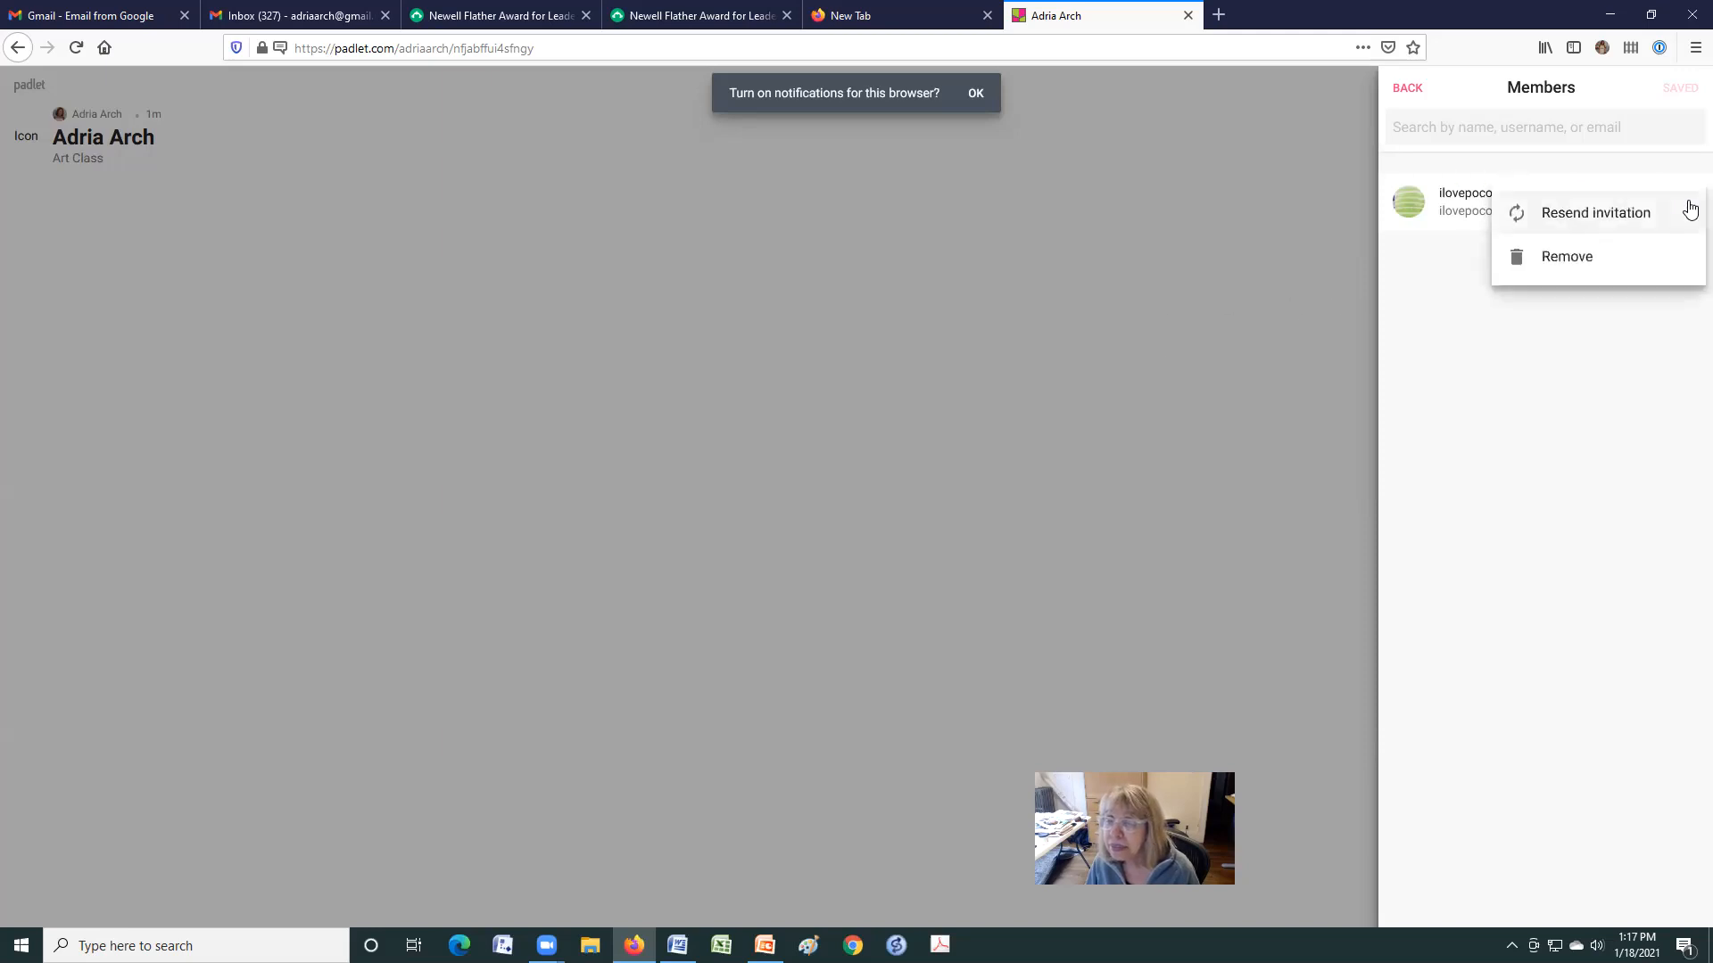
pyautogui.click(1567, 258)
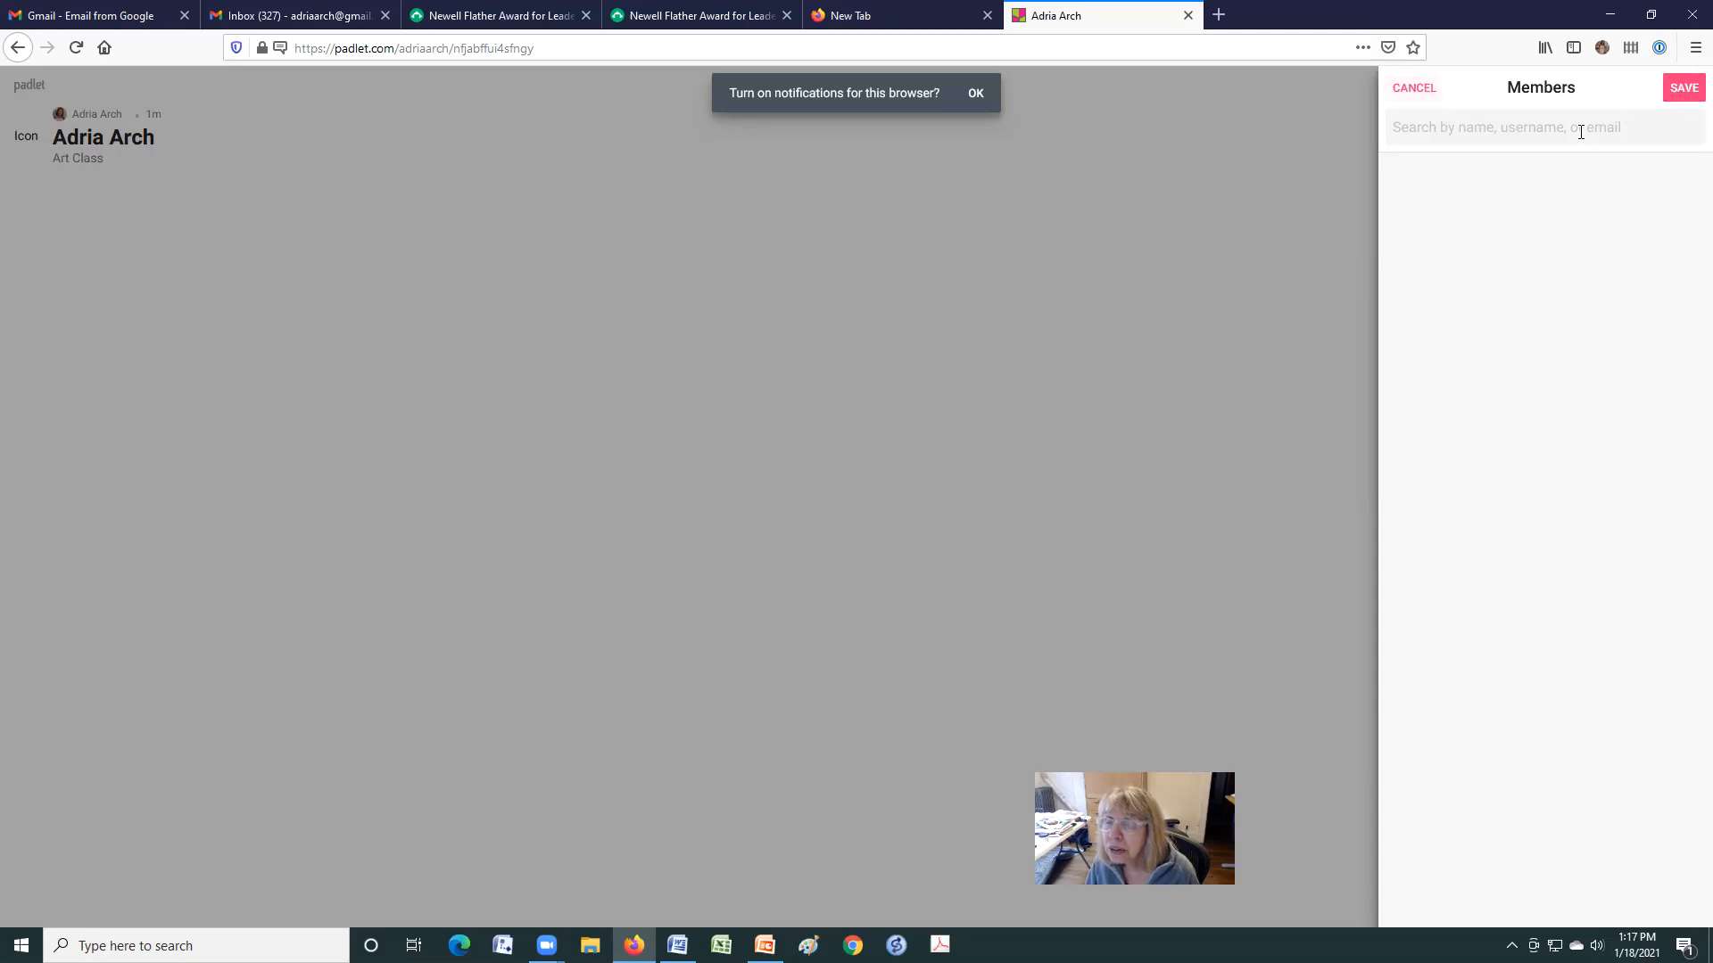
pyautogui.click(1686, 92)
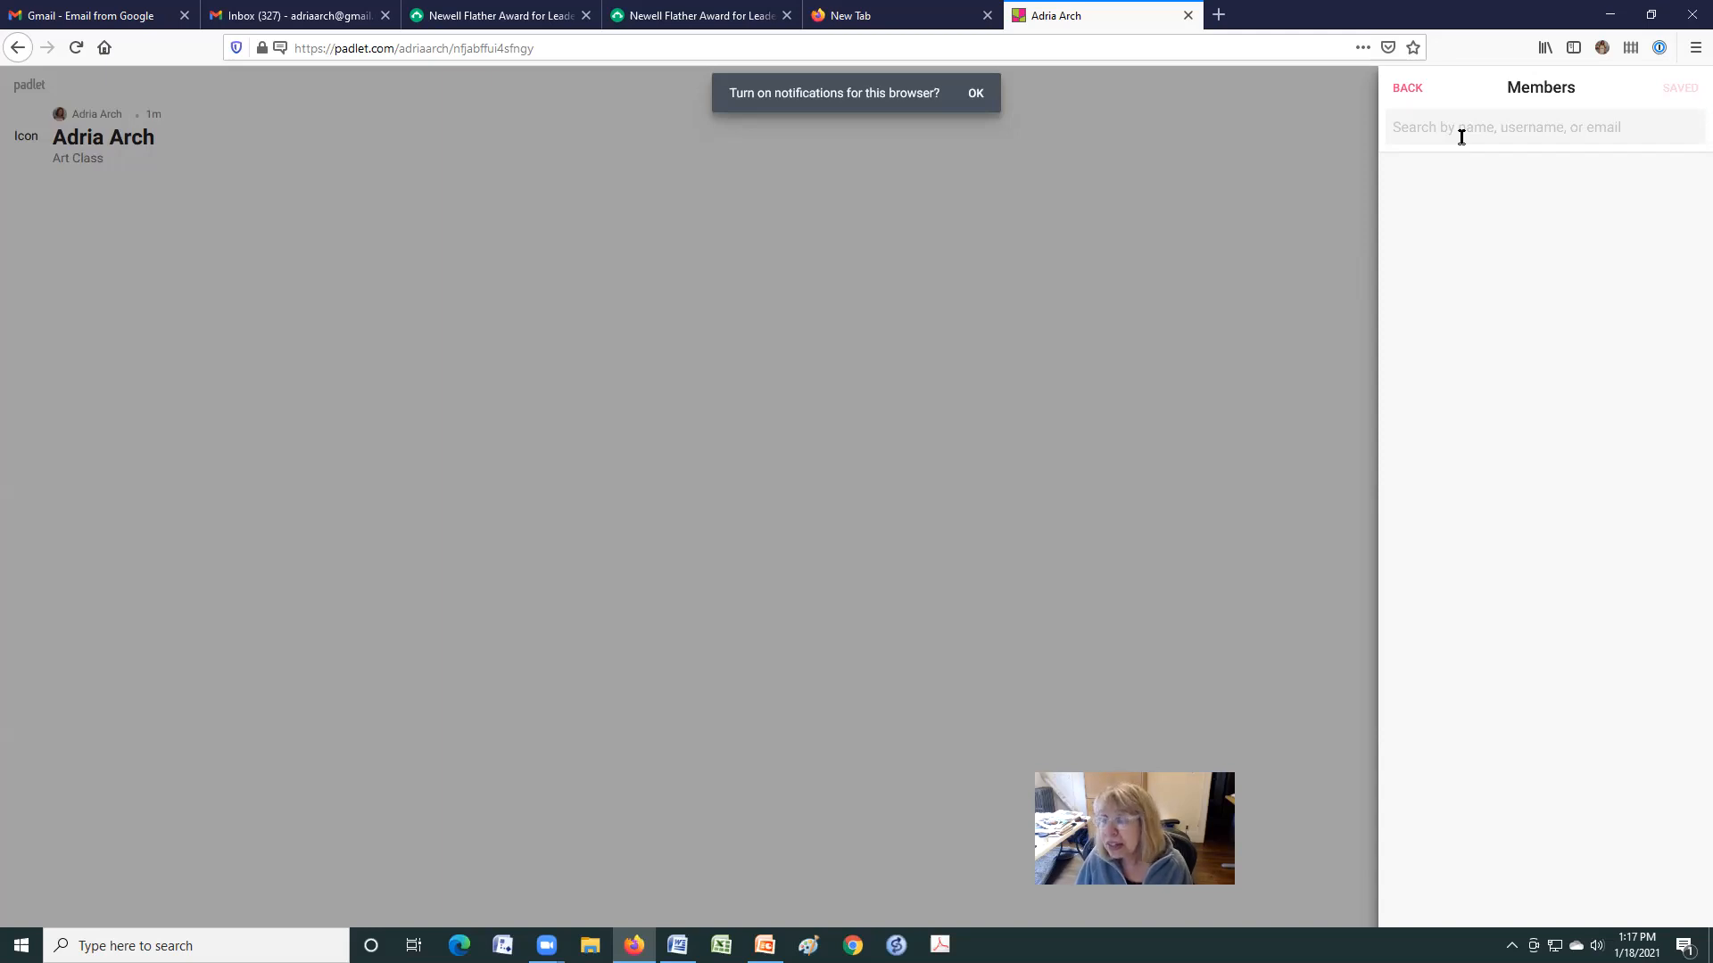
pyautogui.click(1407, 88)
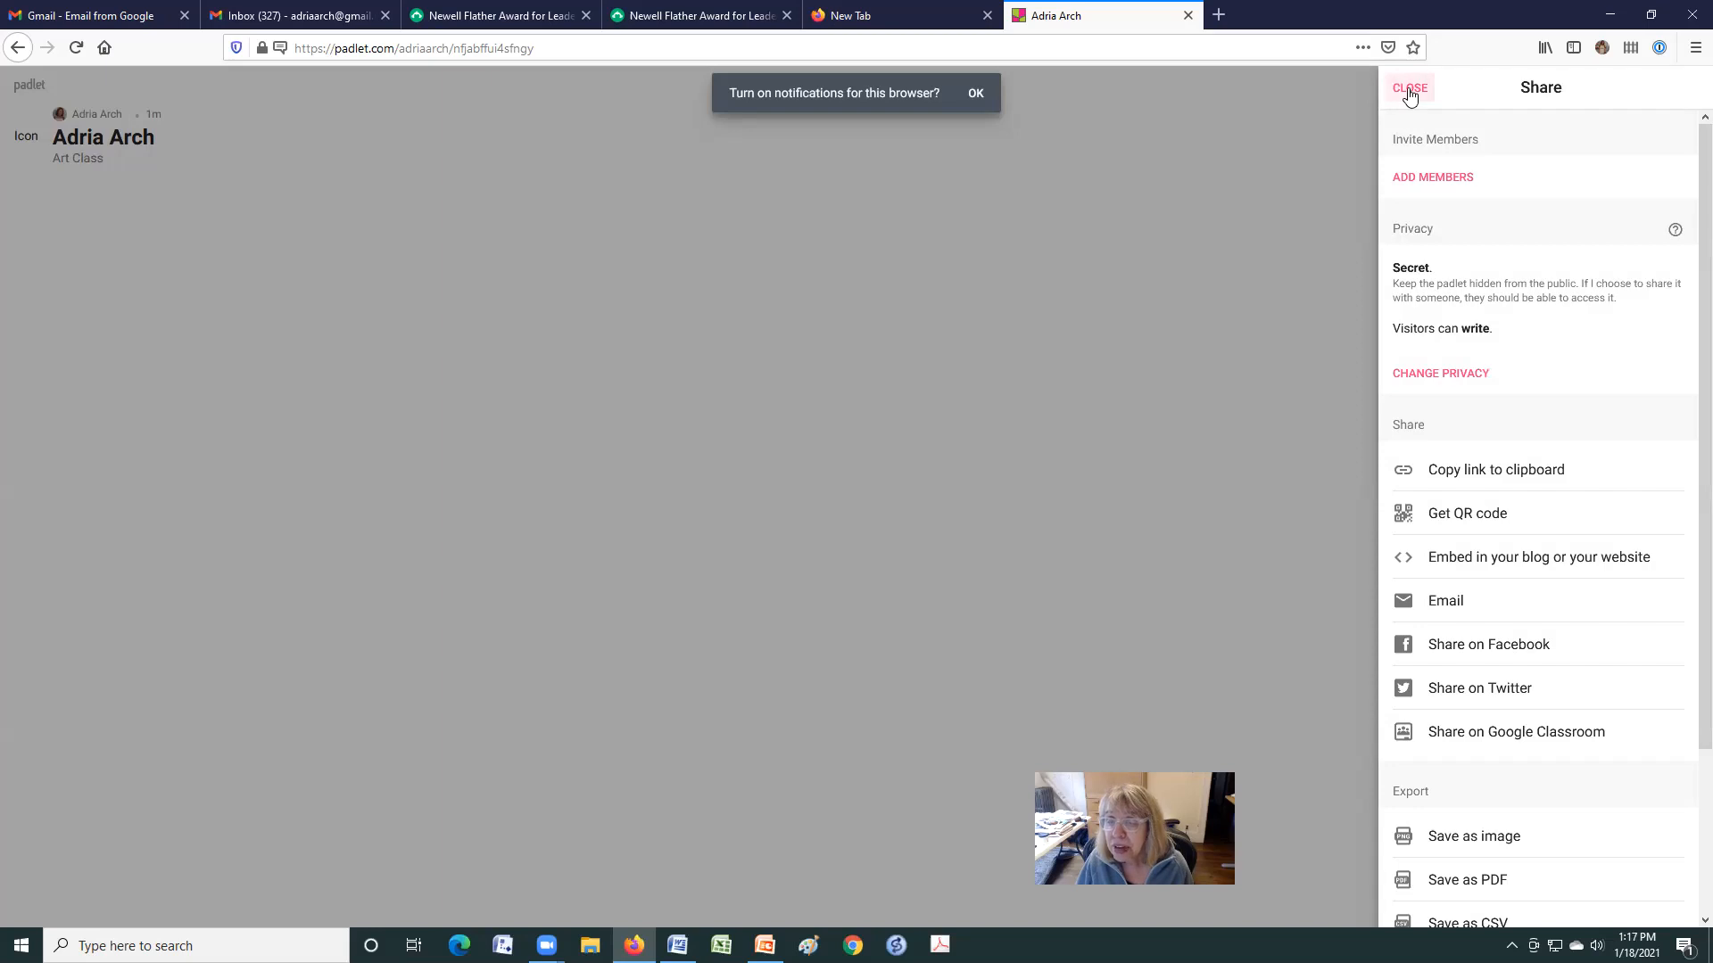
pyautogui.click(1410, 88)
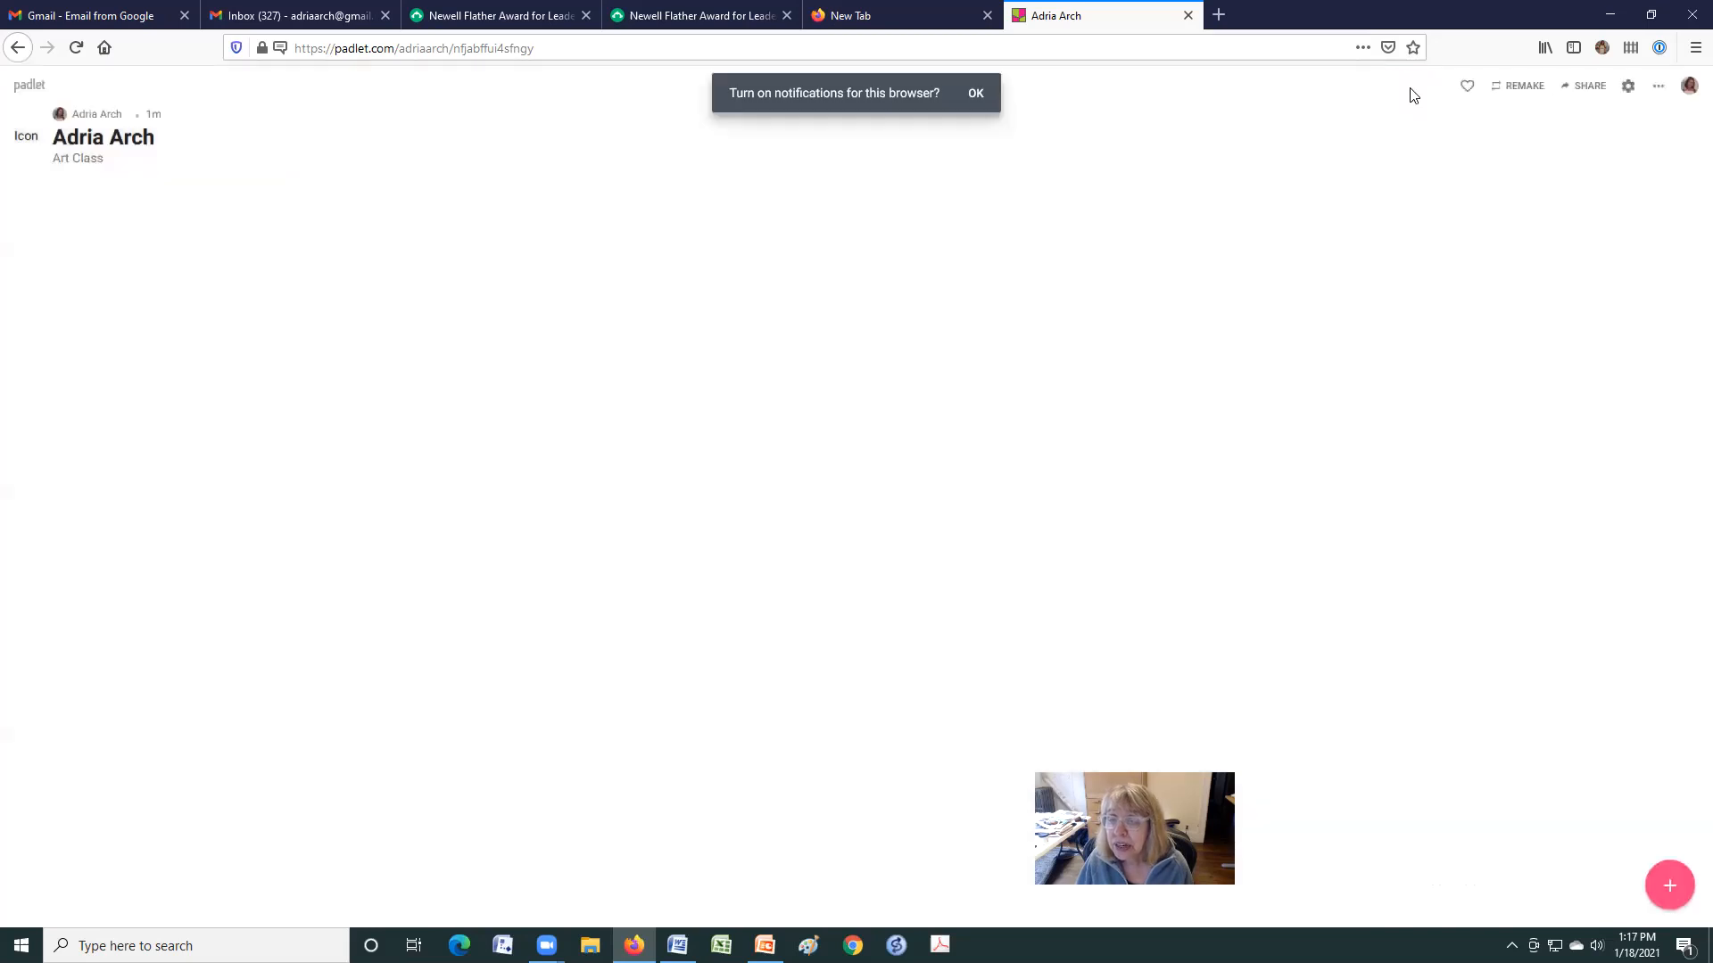
# Step: Examine the padlet's address, appearance and posting settings, and close them without making changes
pyautogui.click(1628, 86)
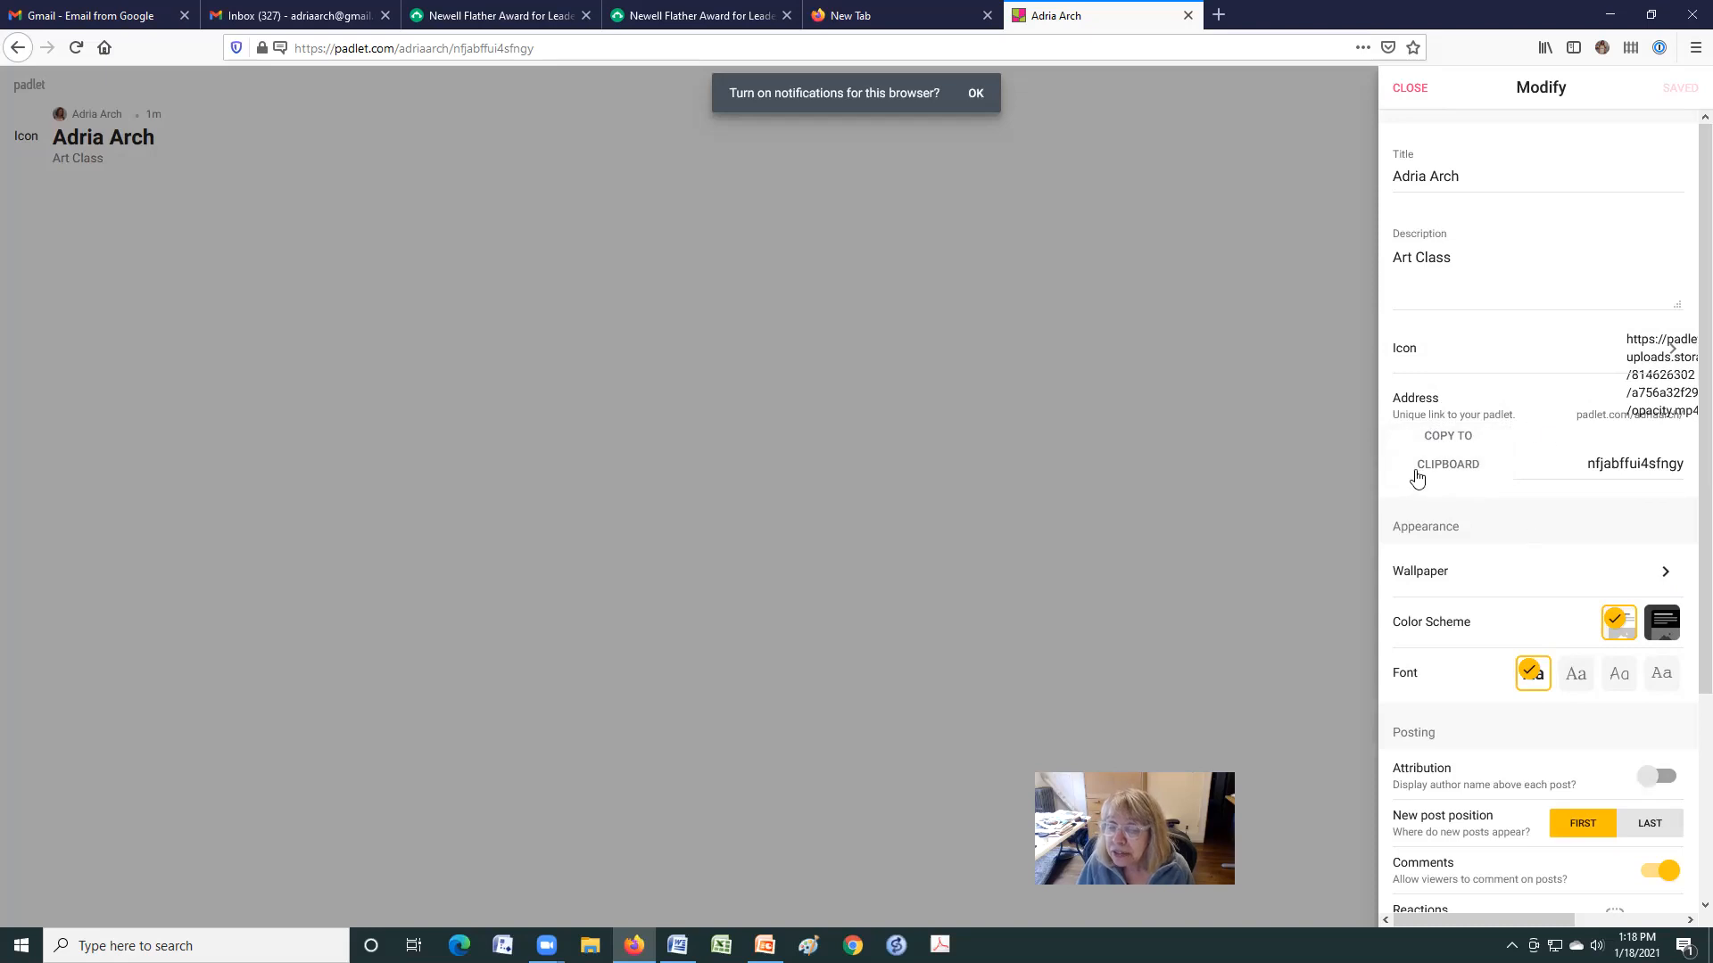
pyautogui.click(1256, 356)
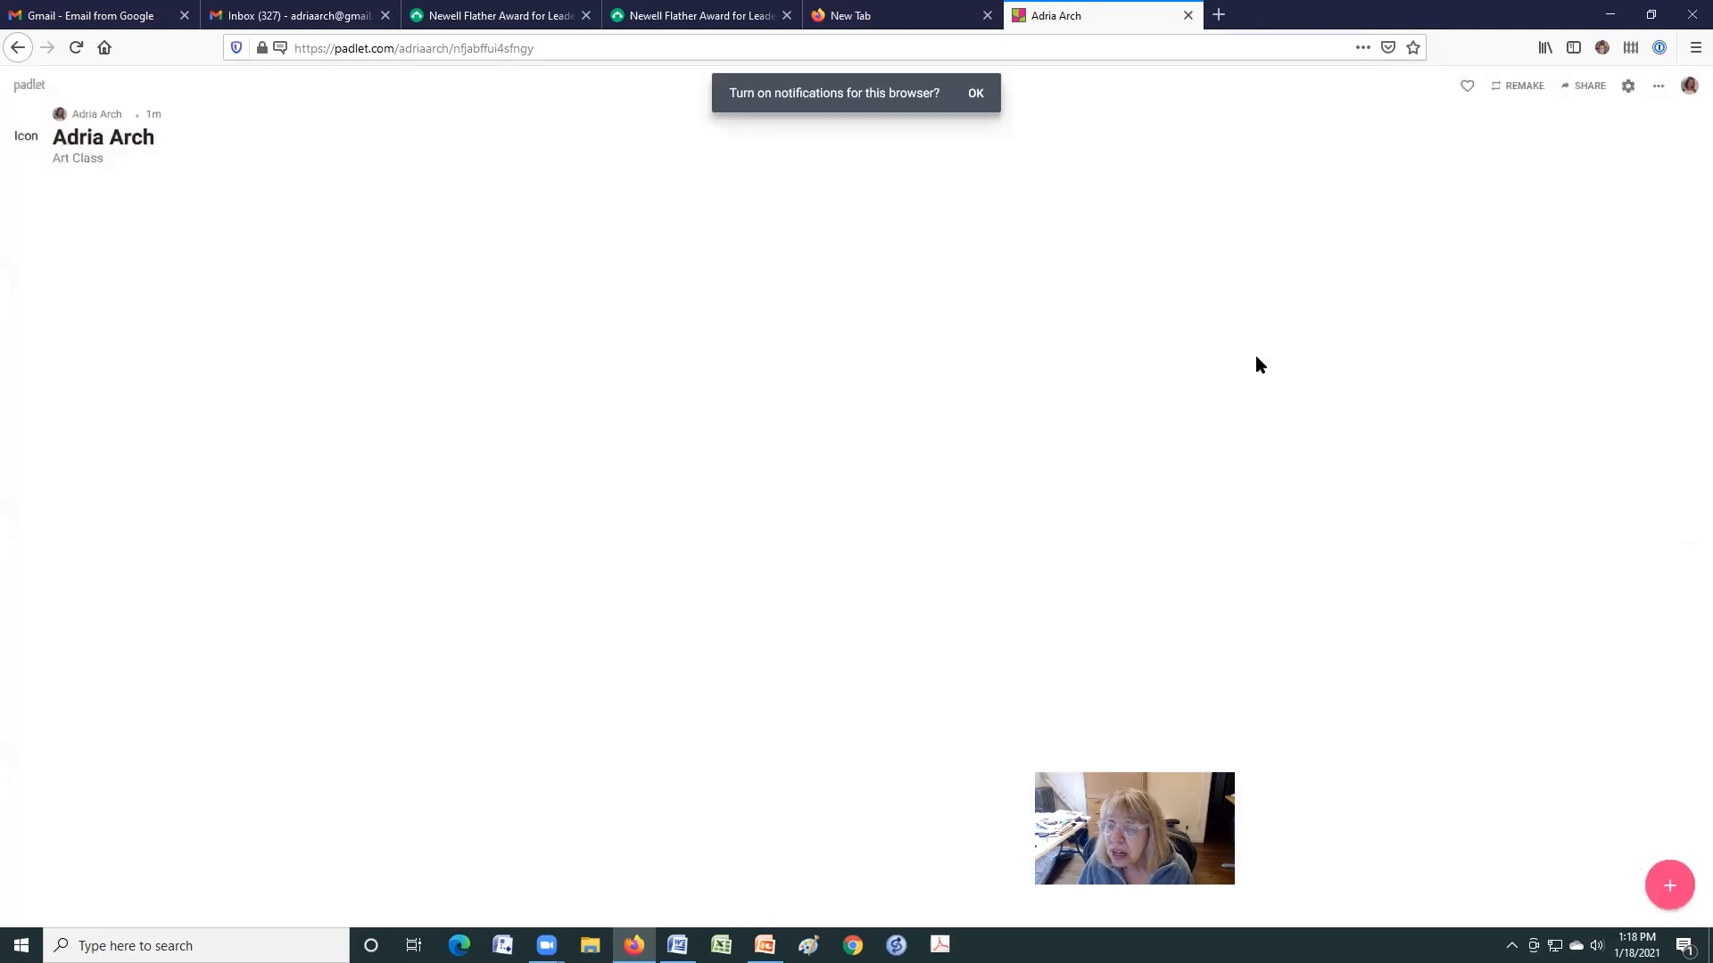
pyautogui.click(1628, 89)
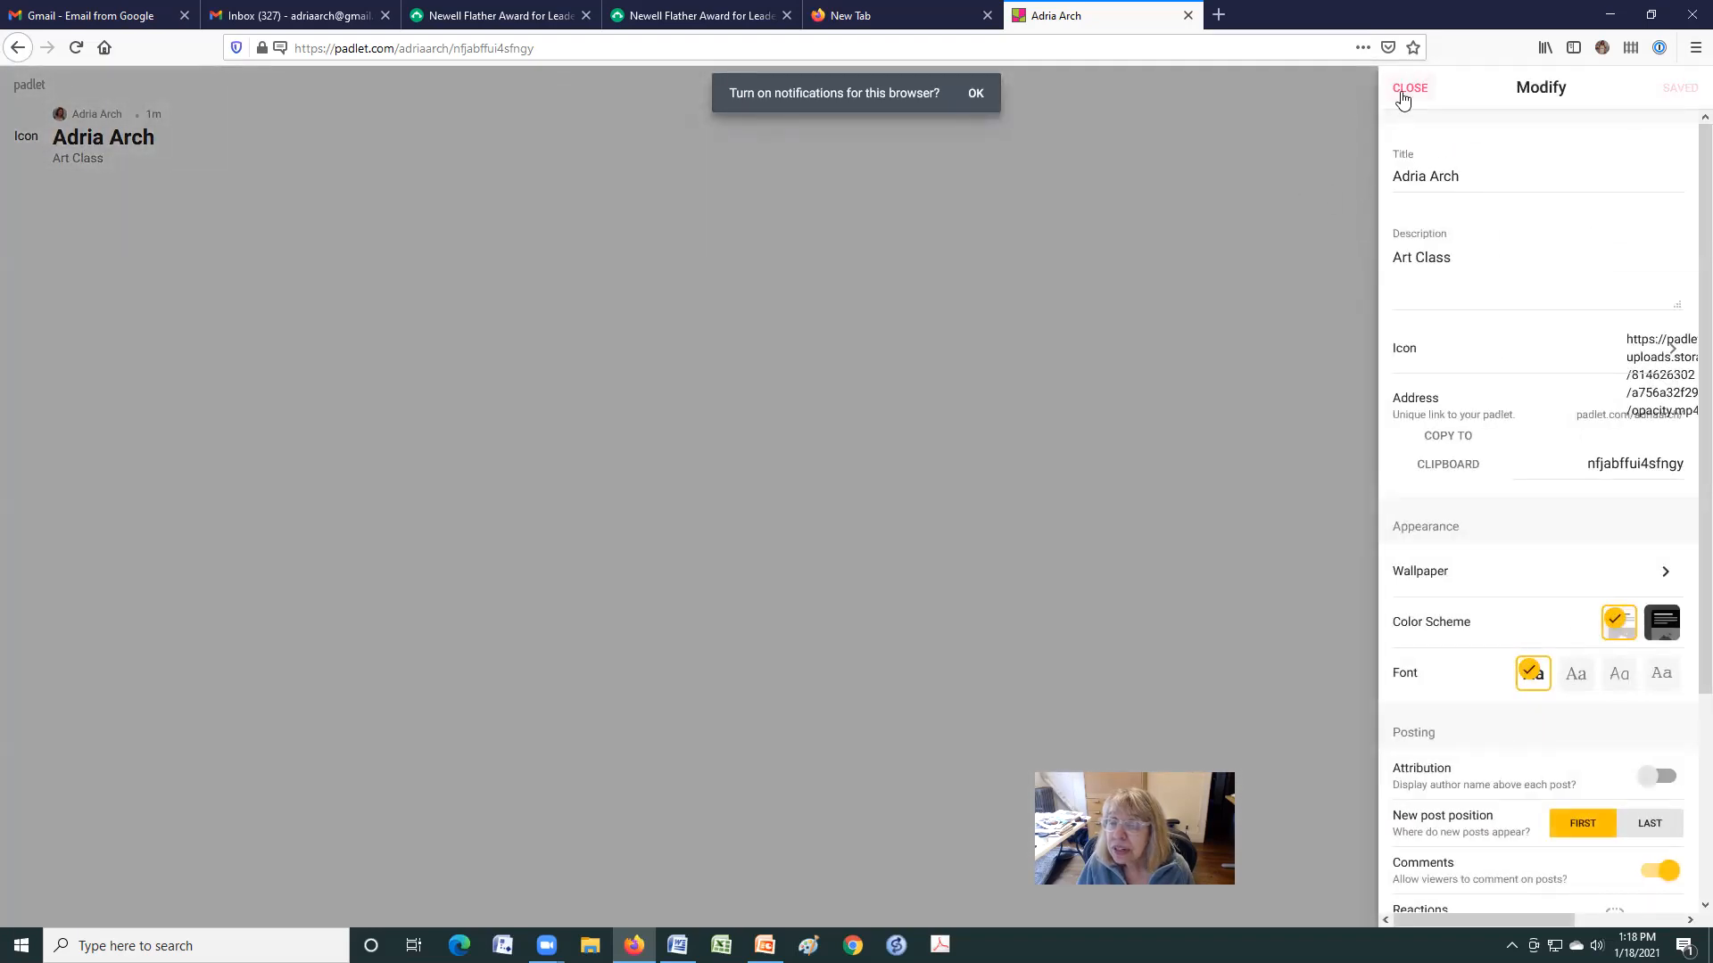
pyautogui.click(1408, 89)
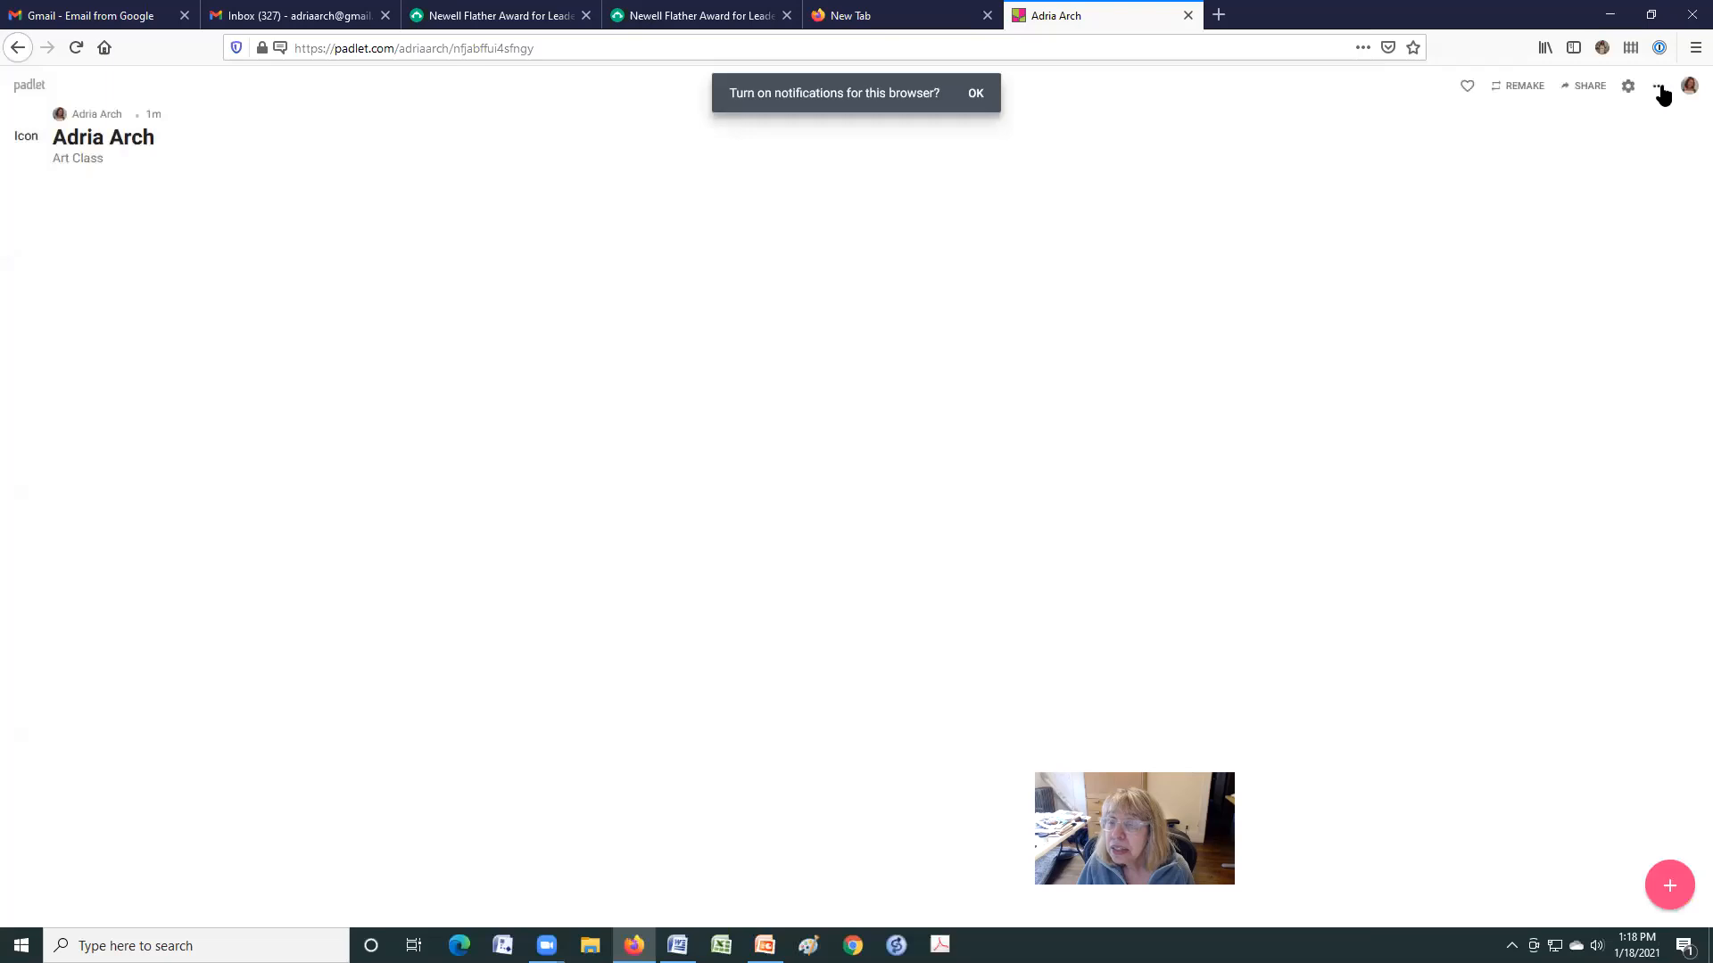
# Step: Copy the padlet's link to the clipboard from the sharing options
pyautogui.click(1659, 89)
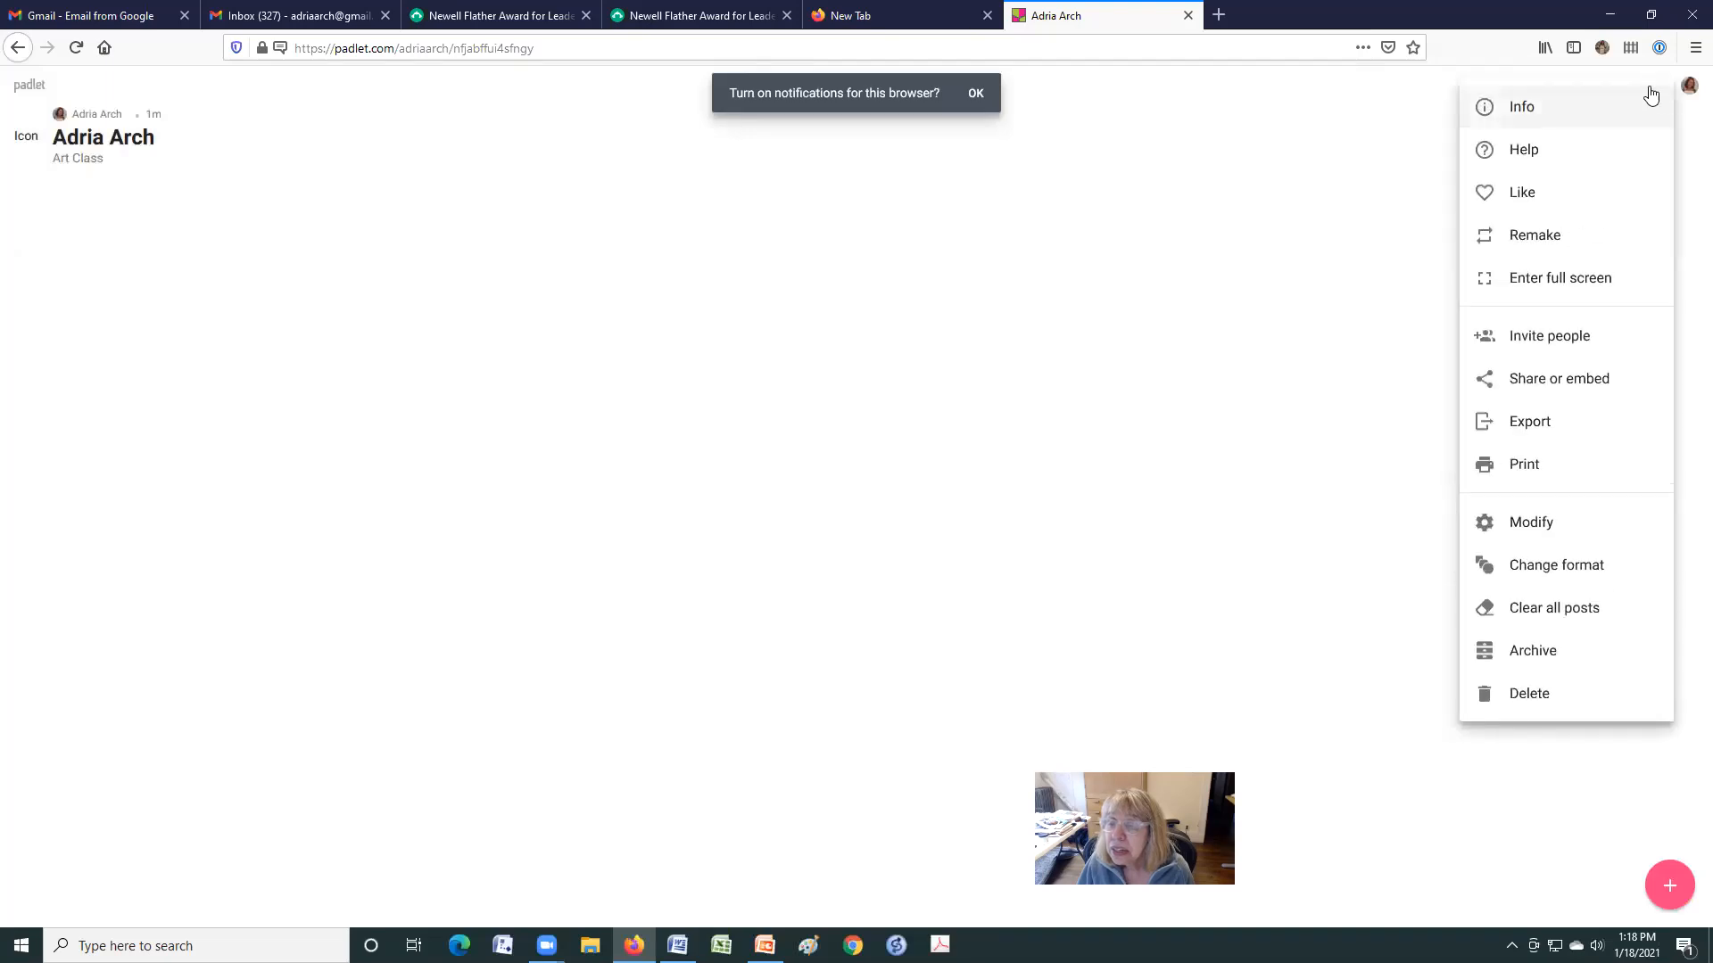
pyautogui.click(1564, 343)
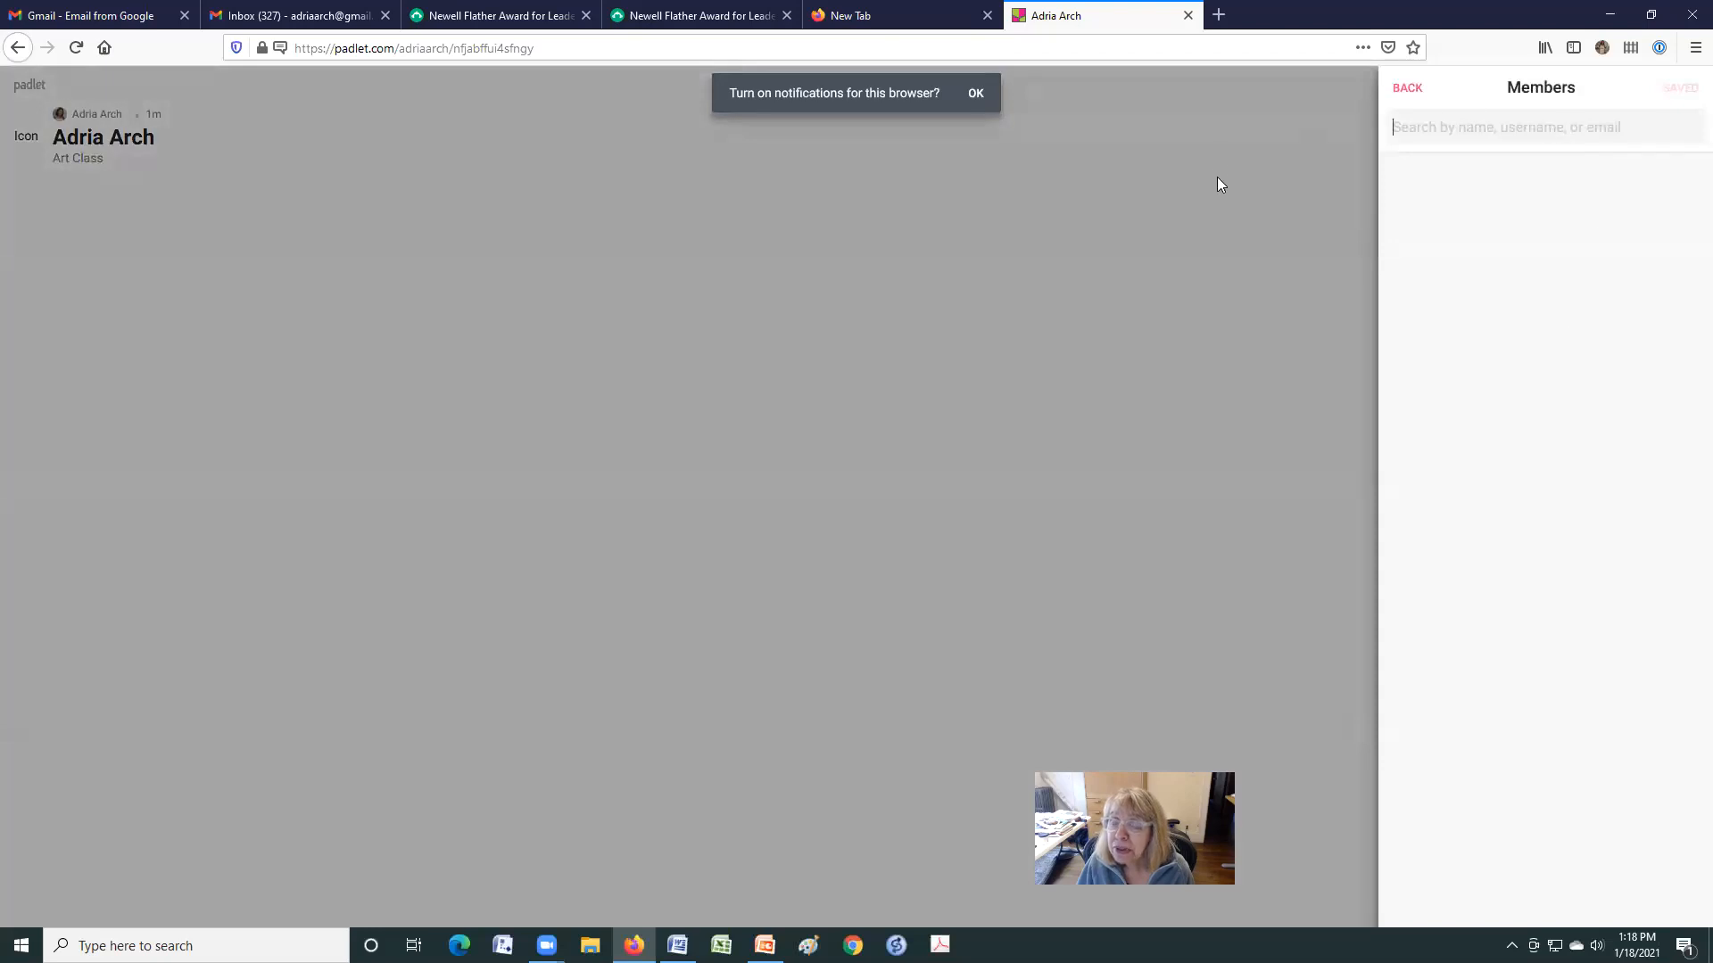
pyautogui.click(1405, 89)
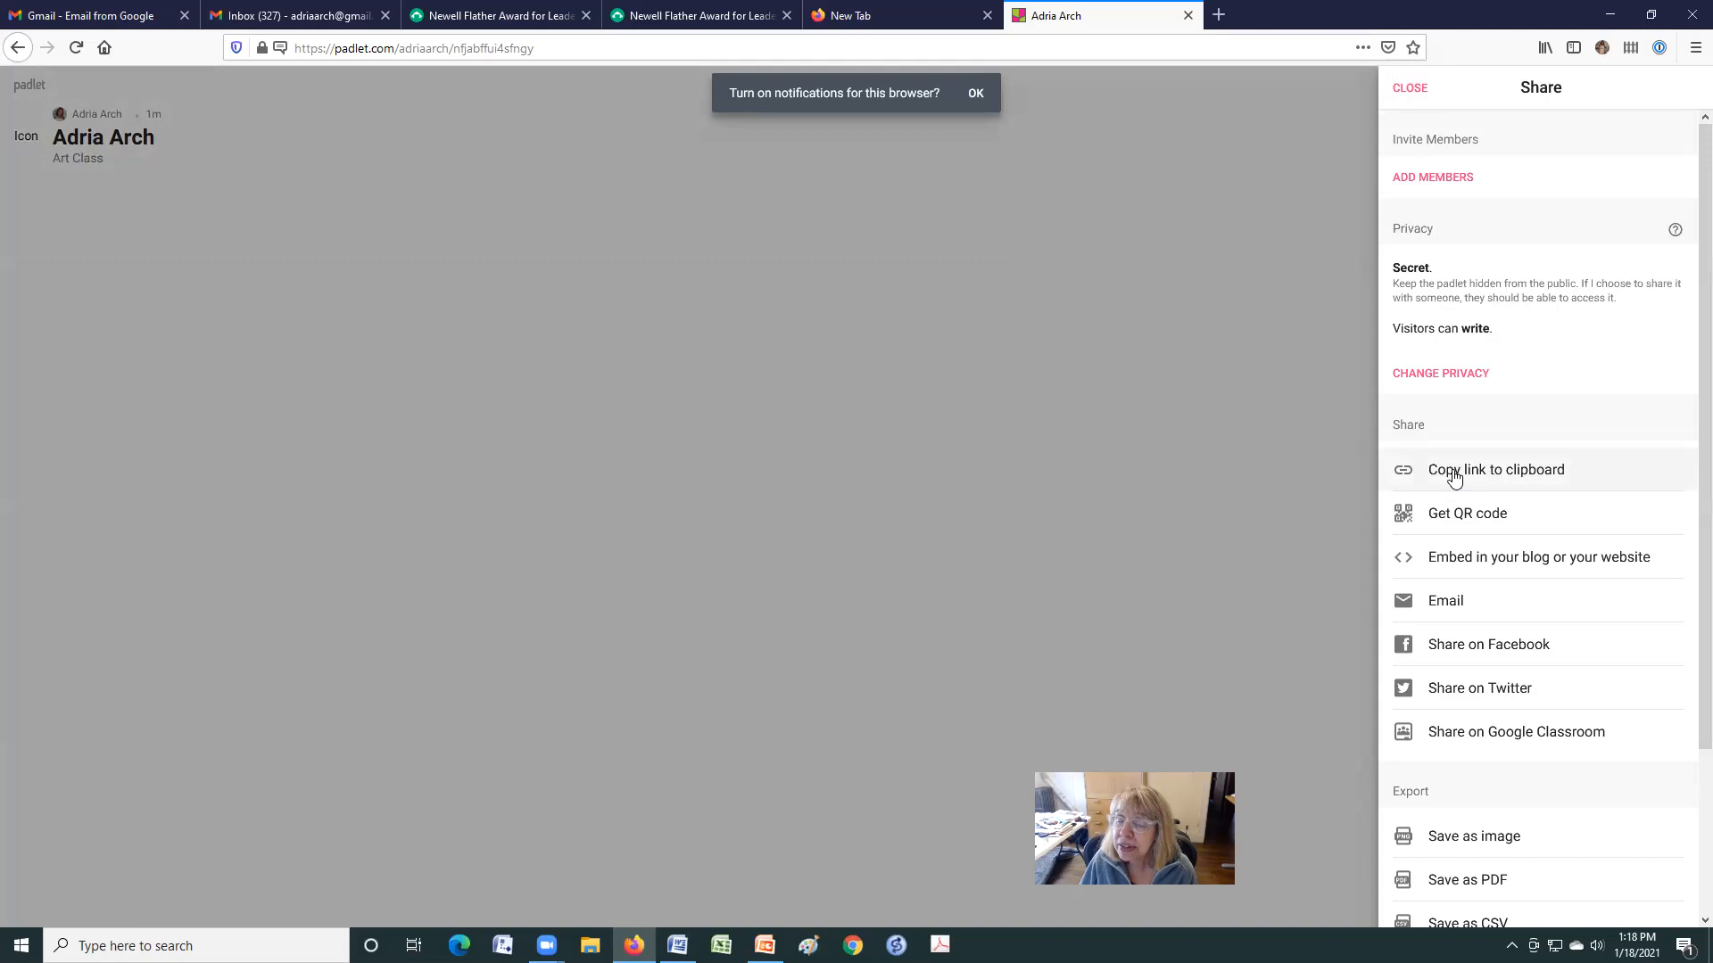
pyautogui.click(1506, 477)
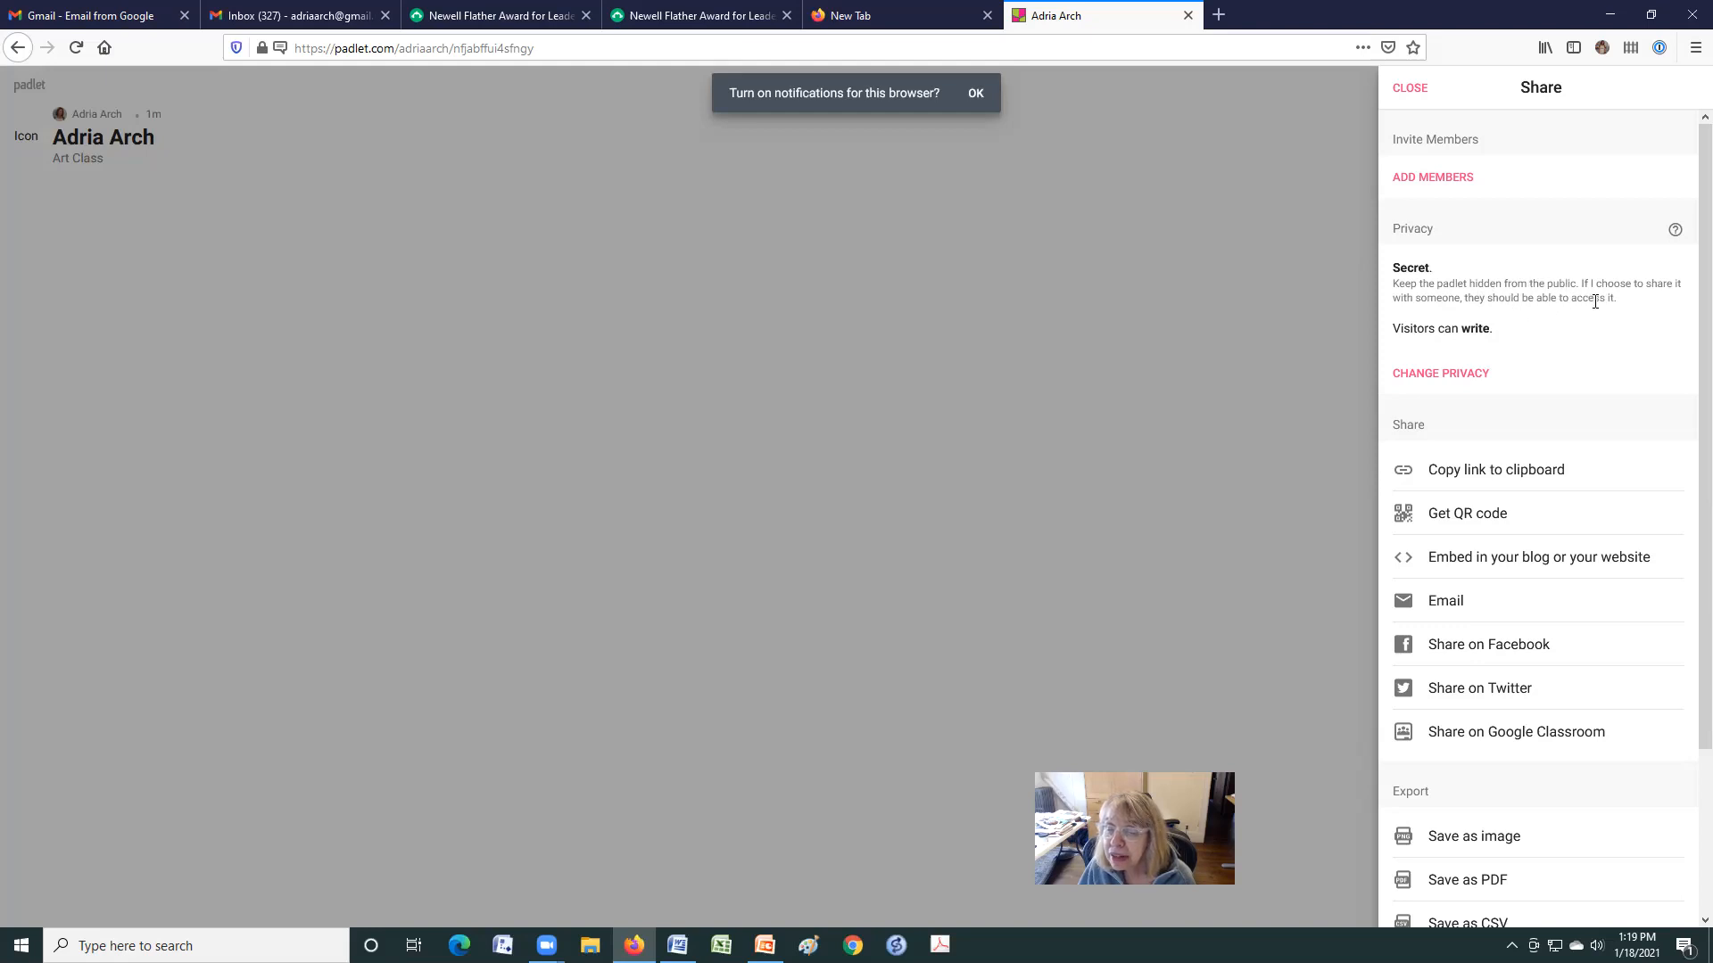
# Step: Set the padlet's privacy to Private, look through the share and export options, and return to the padlet
pyautogui.click(1470, 373)
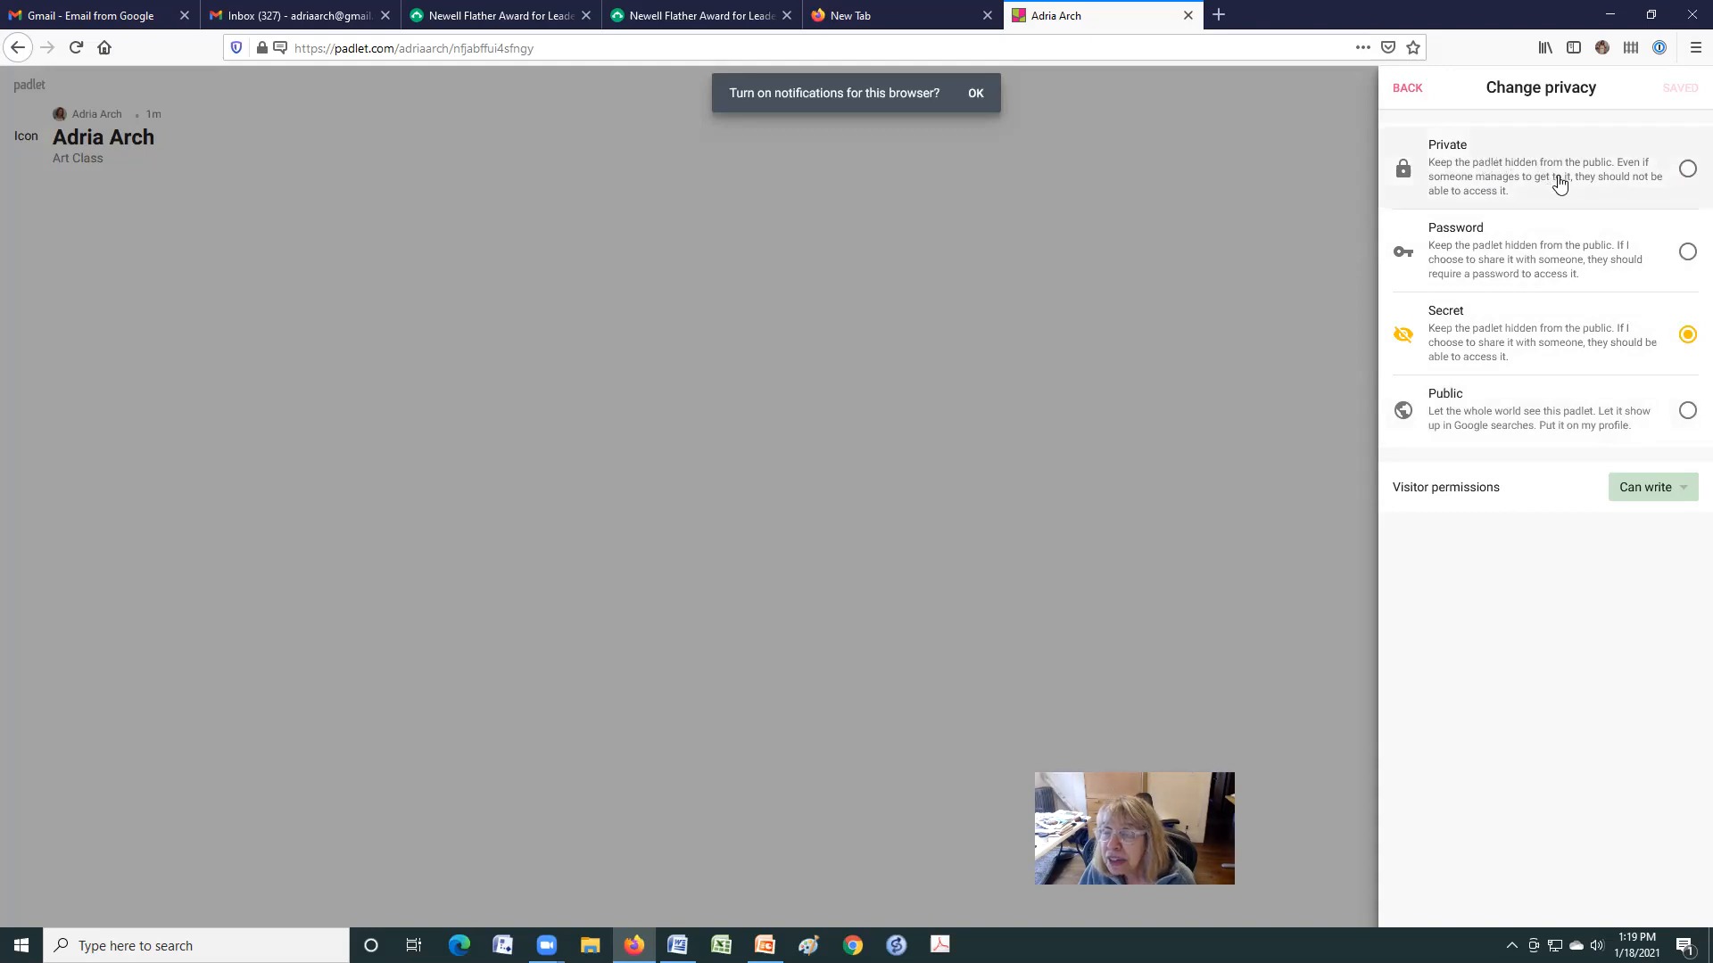
pyautogui.click(1687, 170)
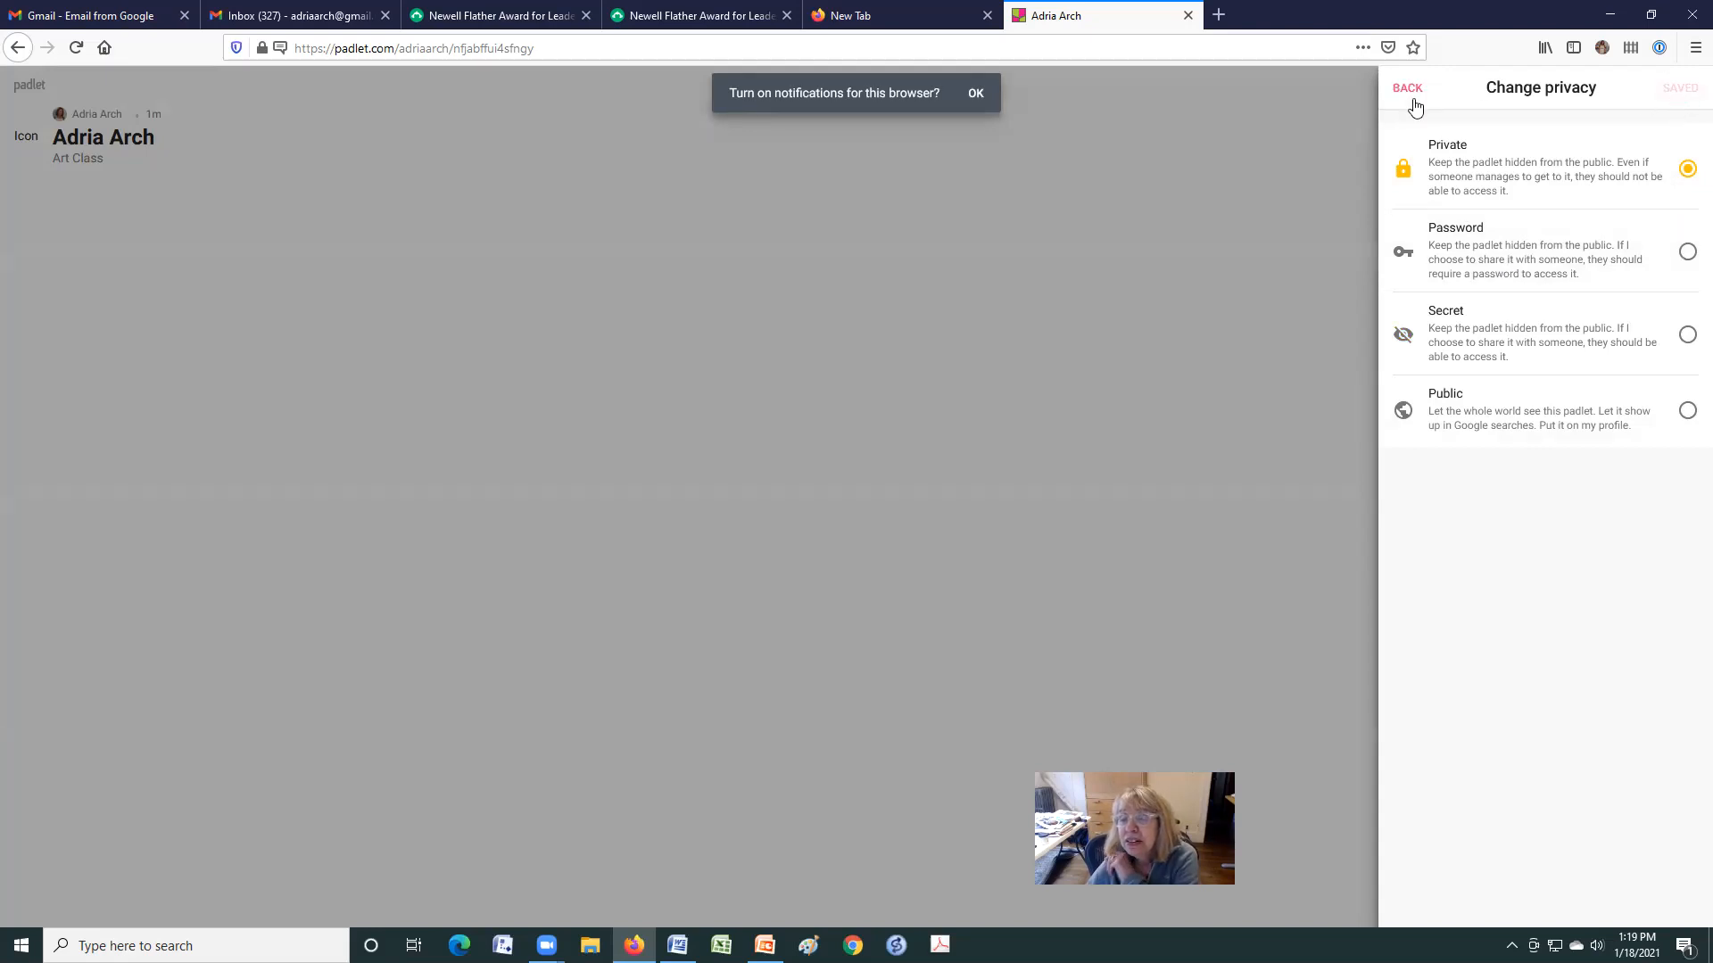
pyautogui.click(1414, 93)
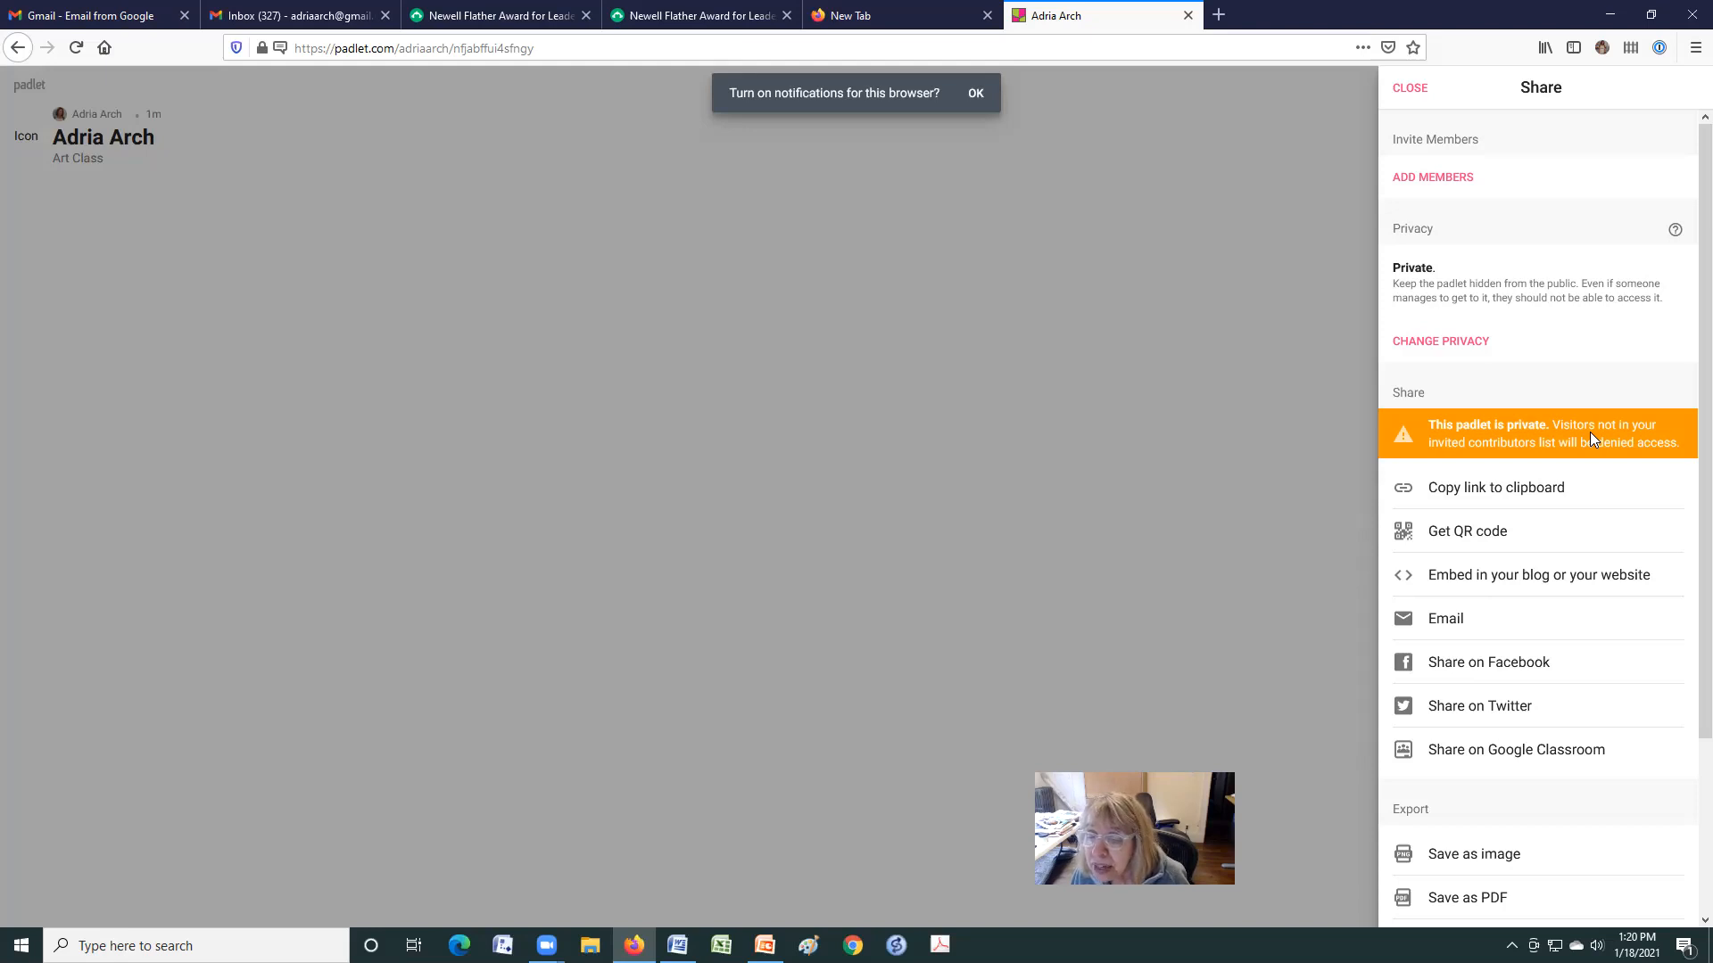
pyautogui.scroll(-3, 1507, 577)
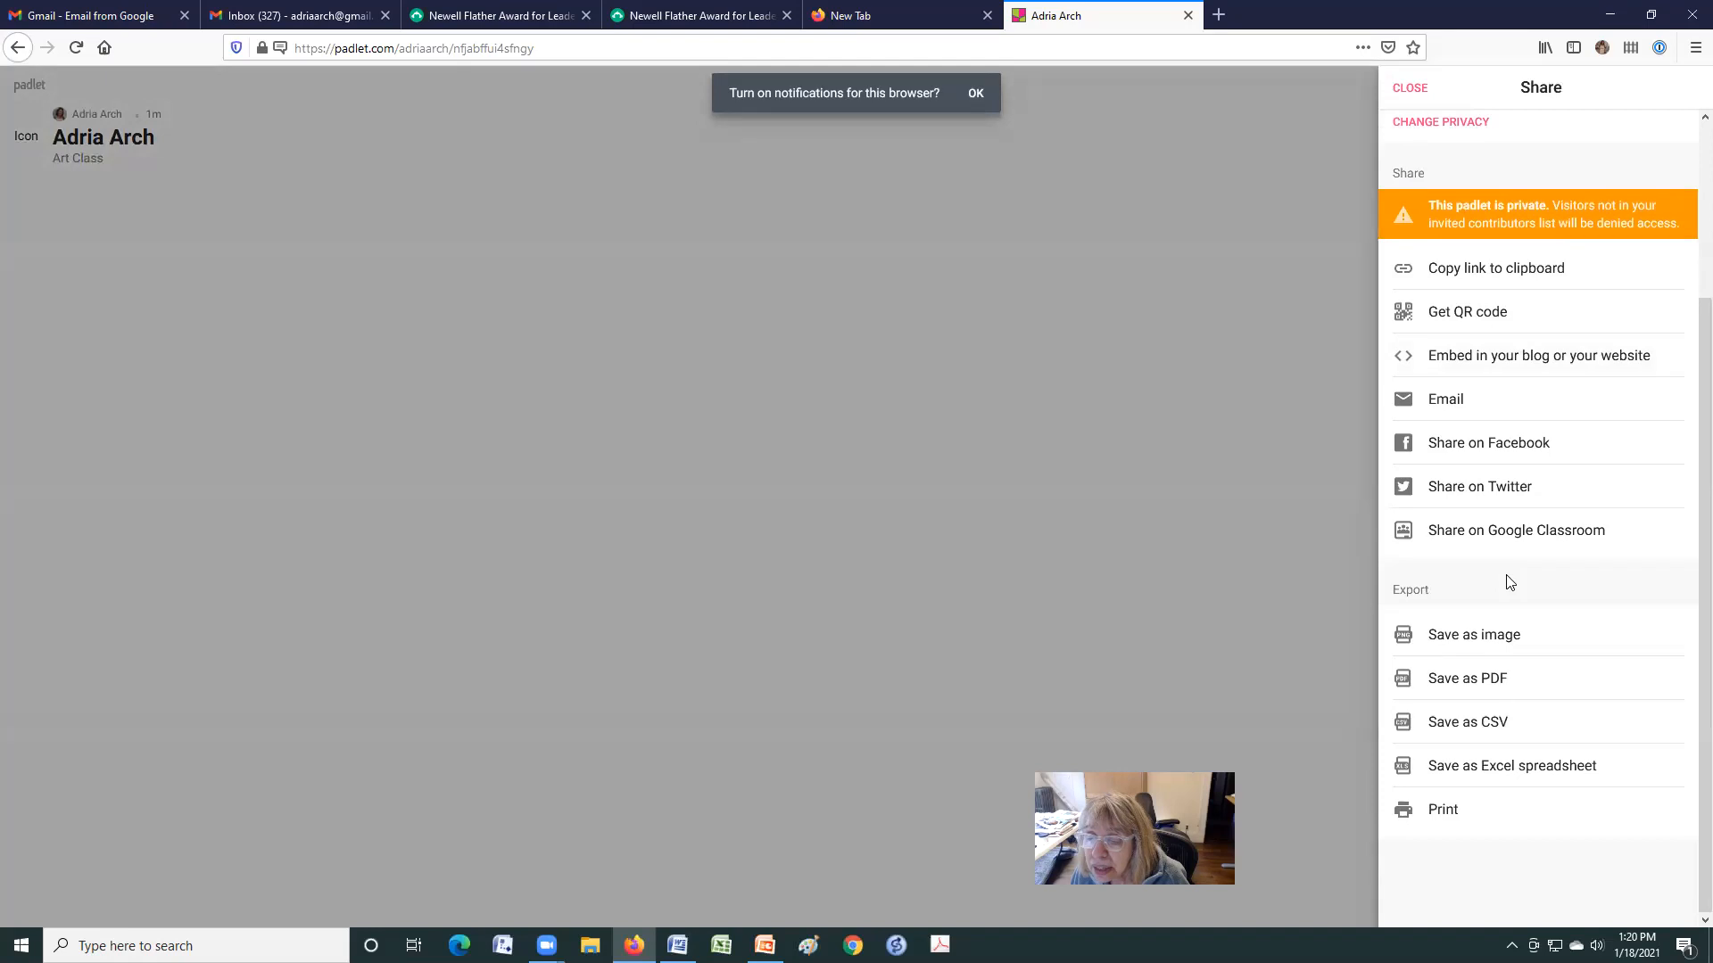
pyautogui.scroll(3, 1504, 581)
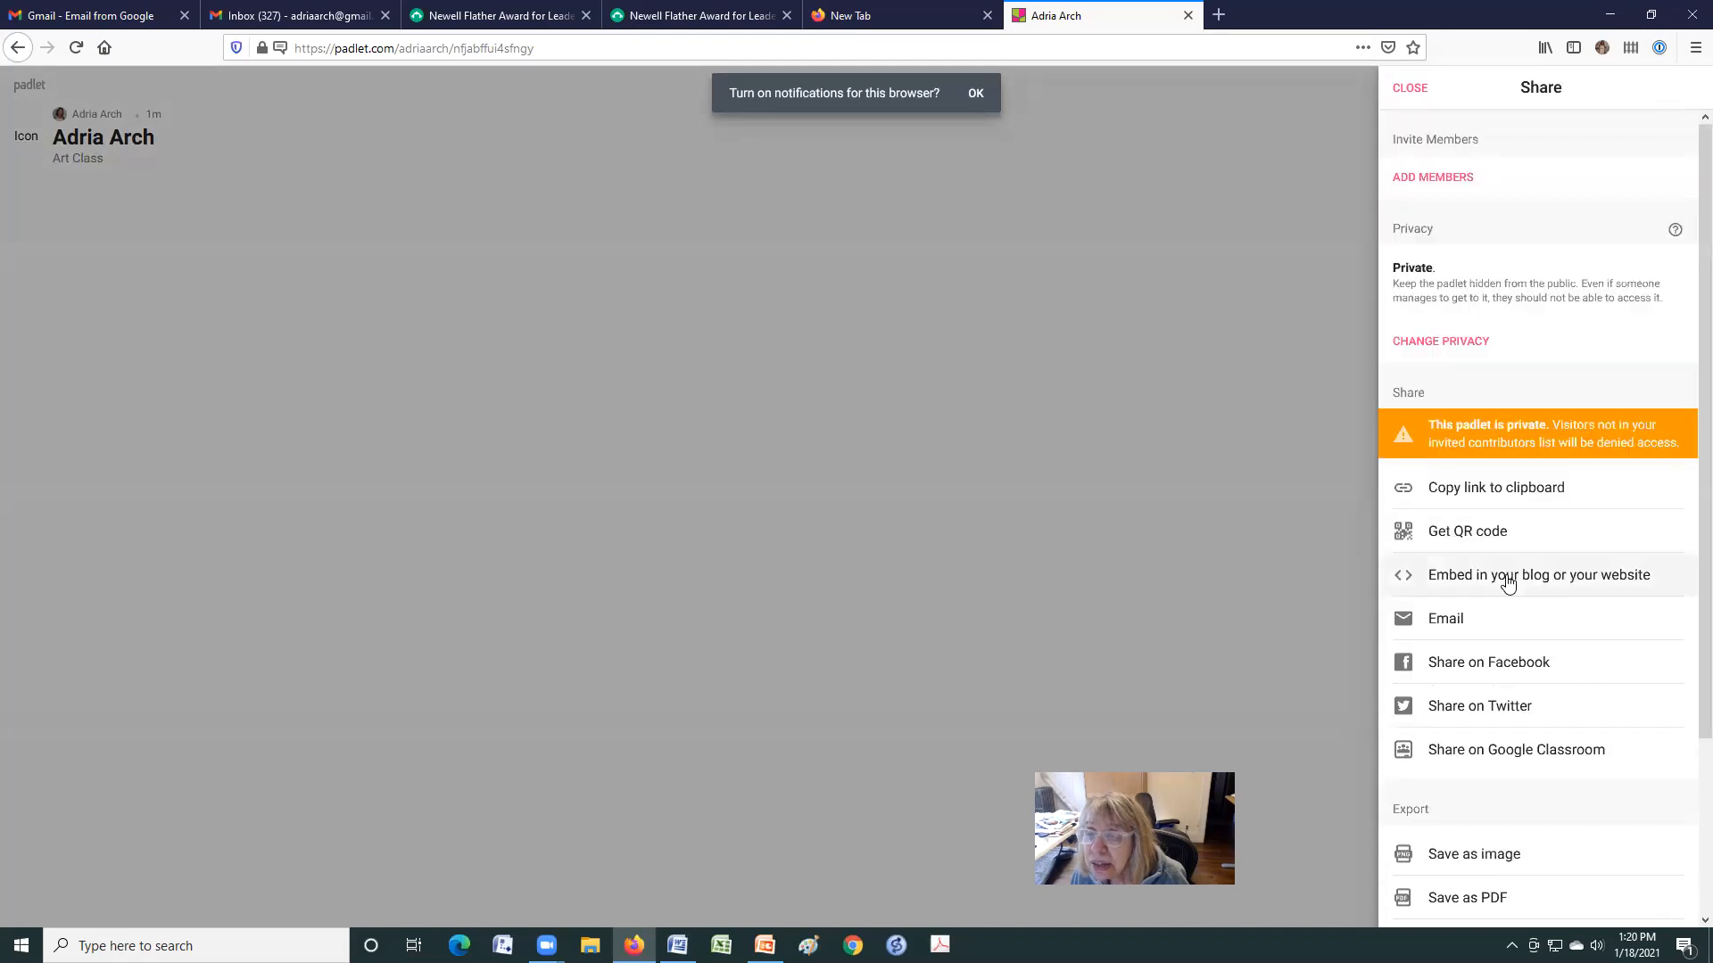
pyautogui.click(1413, 88)
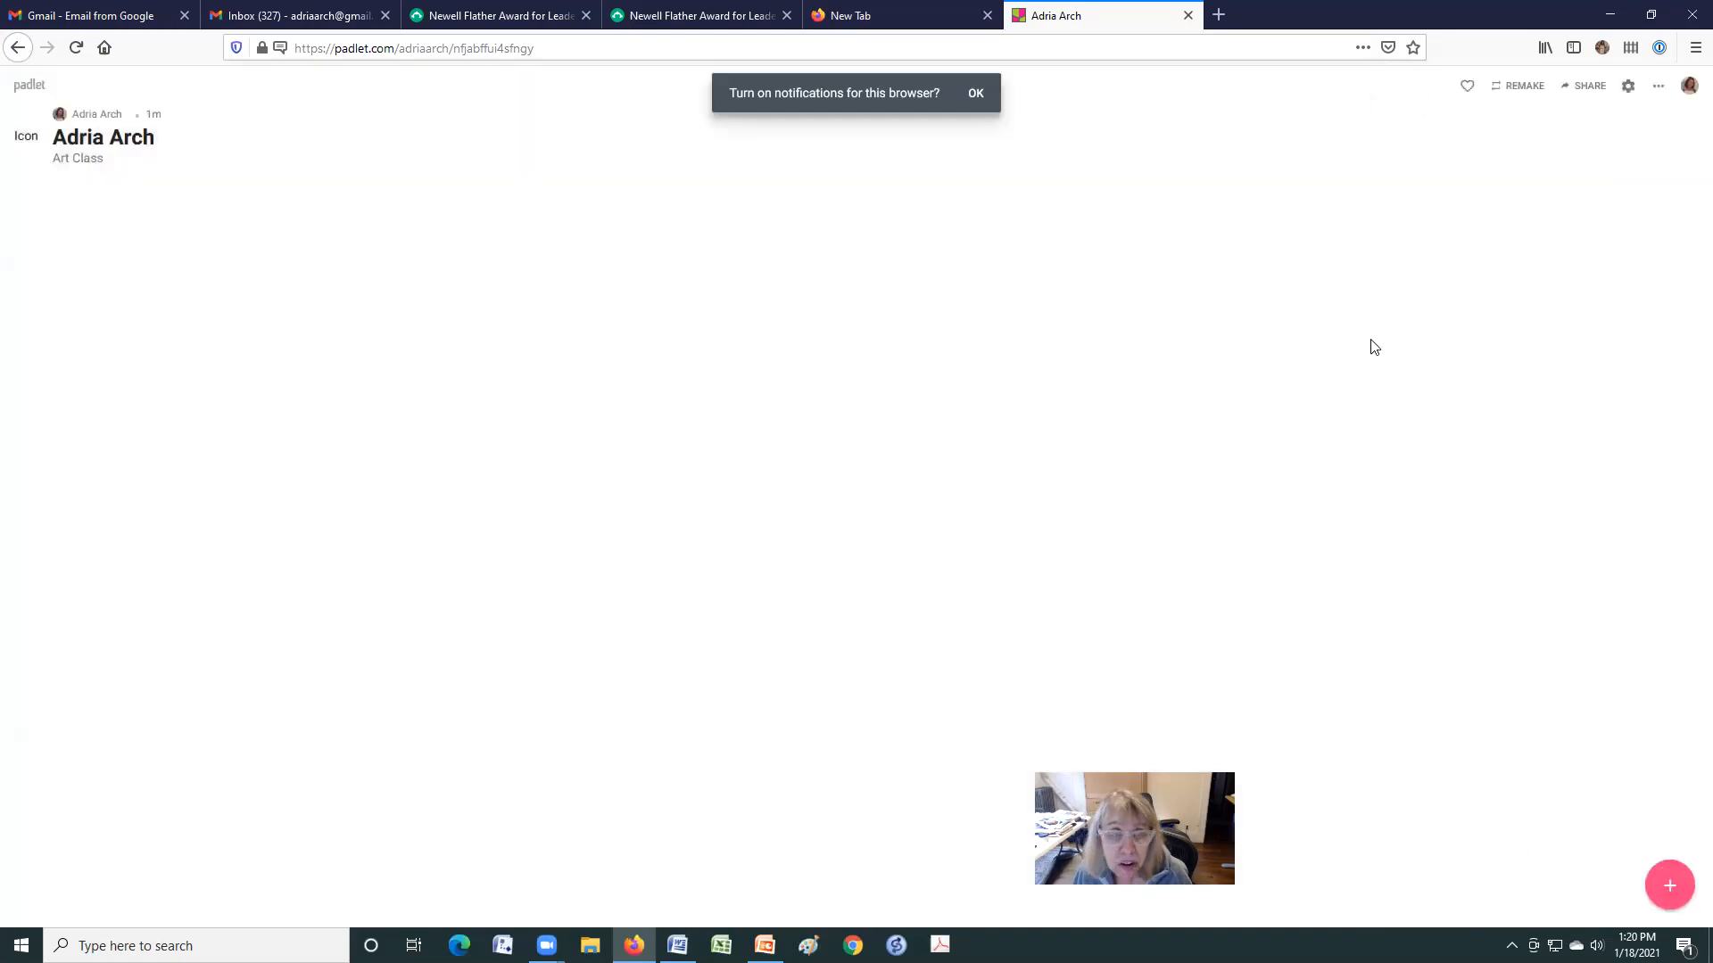